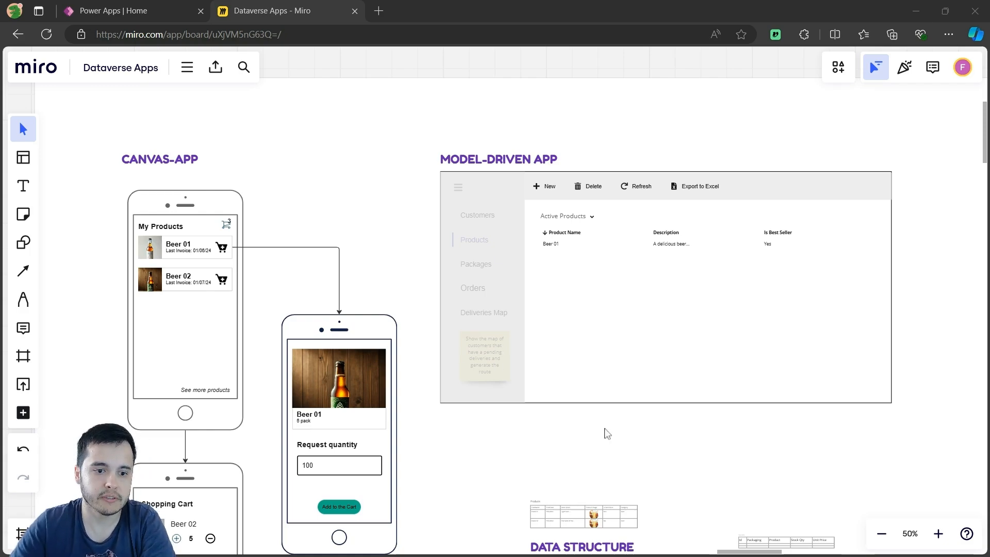
Examine the PRODUCTS table definition in the board's DATA STRUCTURE diagram
{"action": "scroll", "coordinate": [702, 462], "scroll_direction": "down", "scroll_amount": 2}
{"action": "left_click_drag", "start_coordinate": [751, 462], "coordinate": [558, 277]}
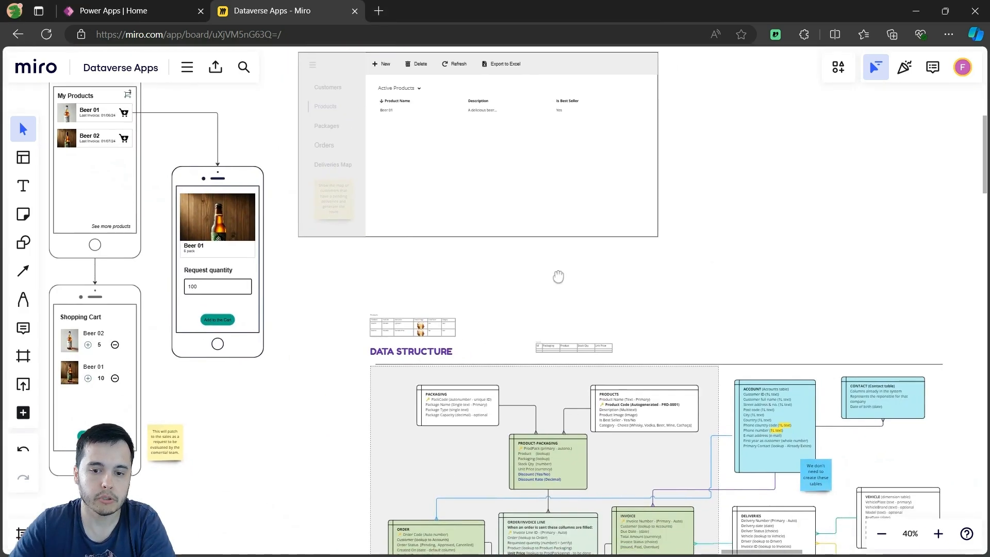
{"action": "scroll", "coordinate": [655, 471], "scroll_direction": "up", "scroll_amount": 10}
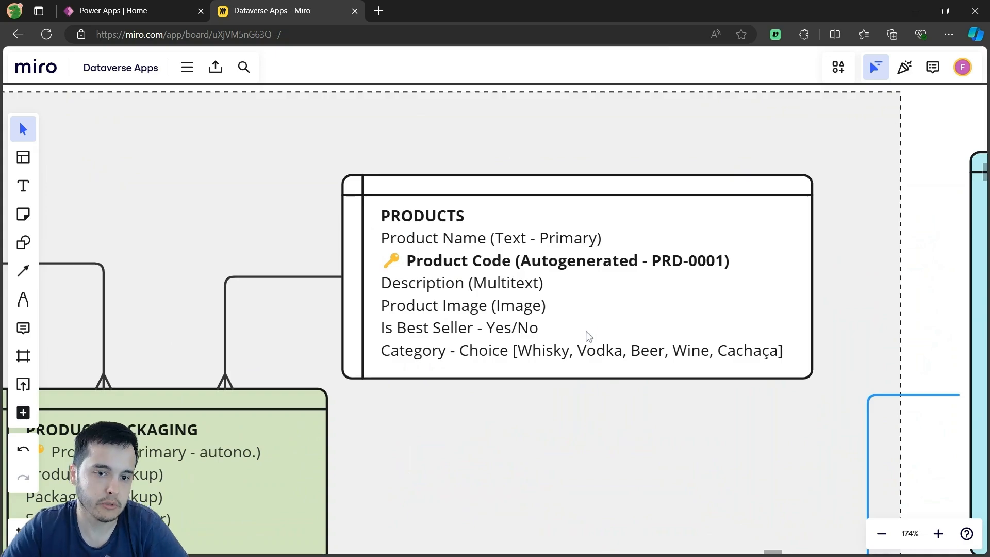
Switch to Power Apps and look at the options for creating a new Dataverse table
{"action": "left_click", "coordinate": [184, 7]}
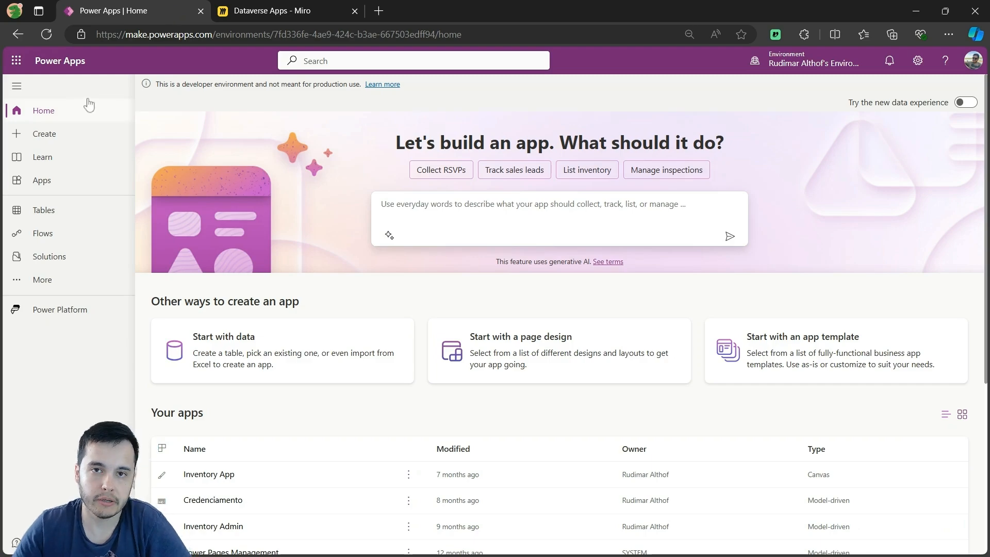
{"action": "left_click", "coordinate": [71, 216]}
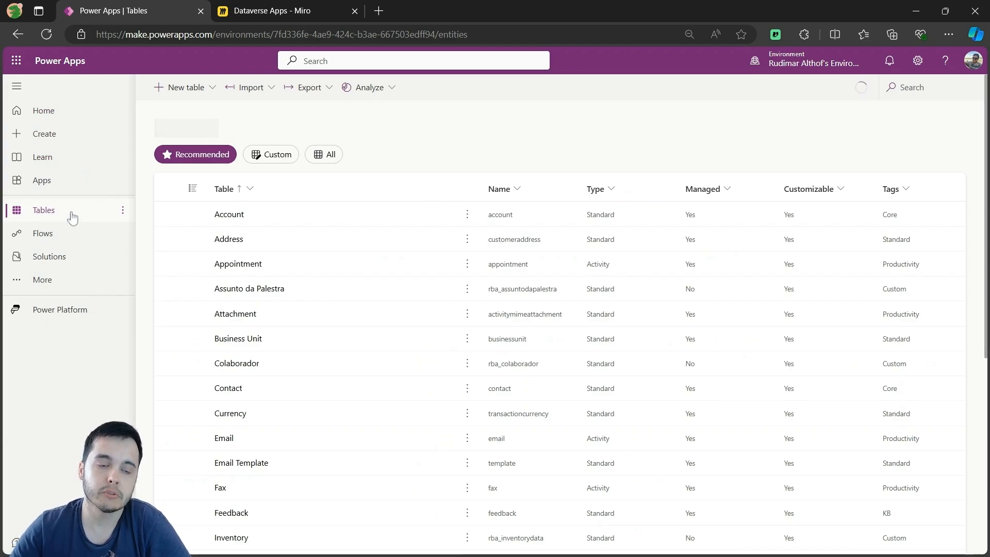
{"action": "left_click", "coordinate": [192, 89]}
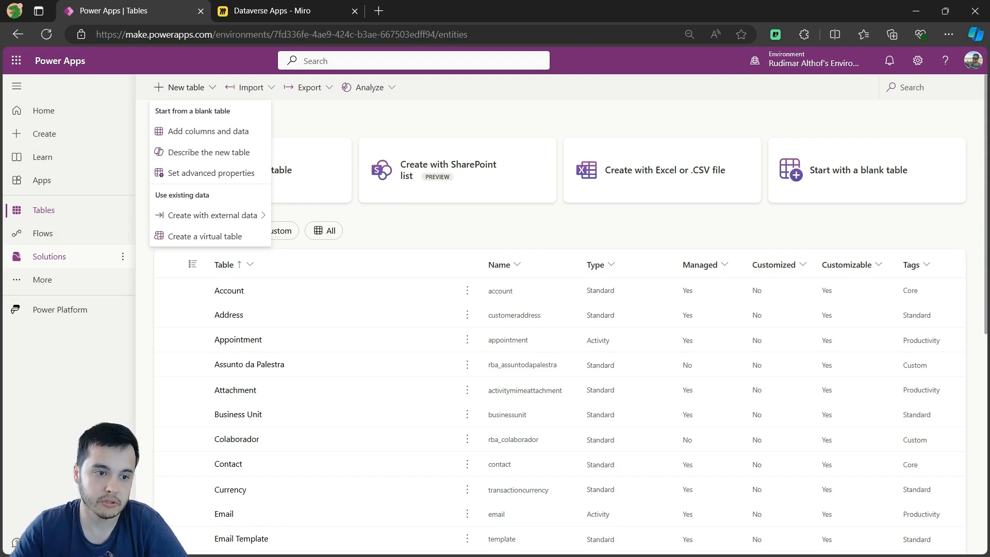
Review the apps, security roles, tables and web resources in the Inventory Management solution, and return to the solutions list
{"action": "left_click", "coordinate": [60, 261]}
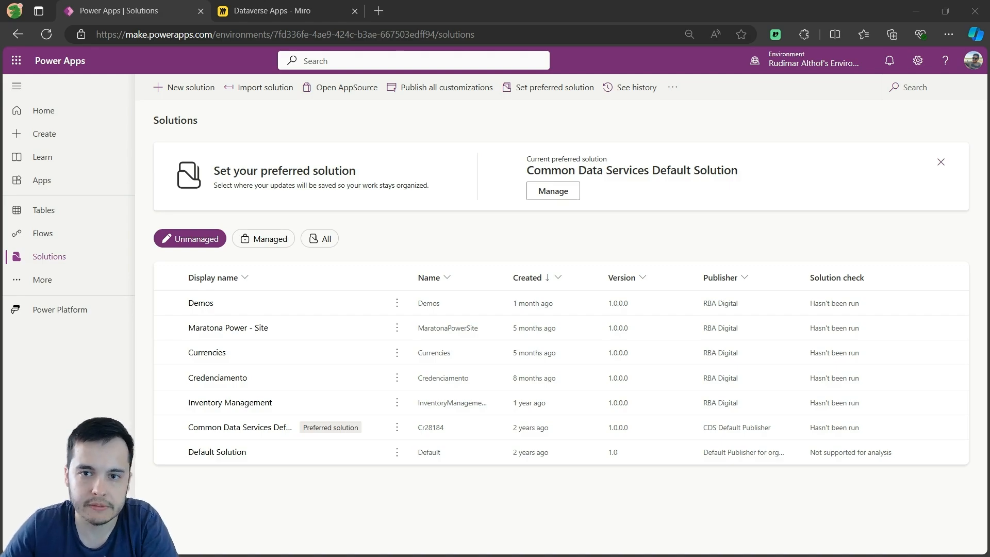
{"action": "left_click", "coordinate": [363, 244]}
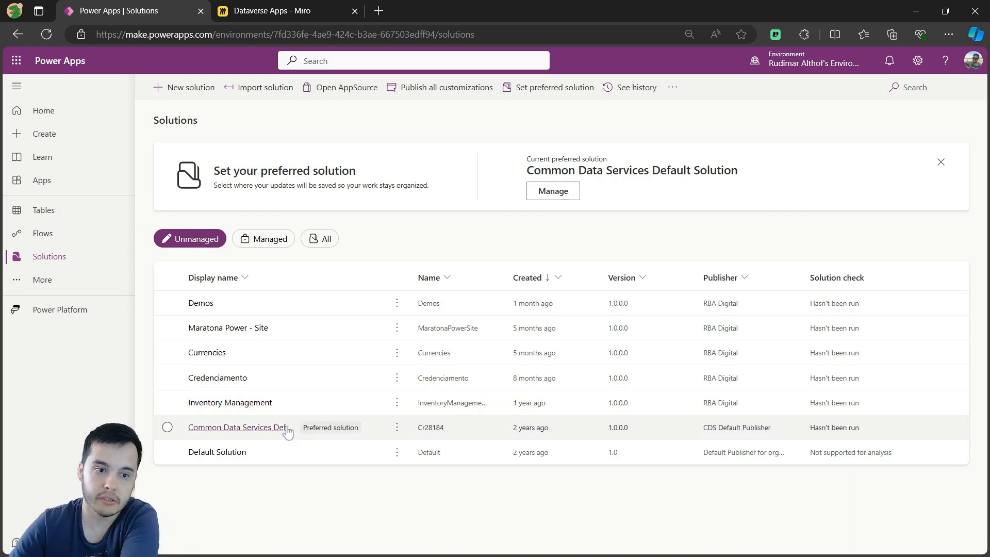
{"action": "left_click", "coordinate": [266, 403]}
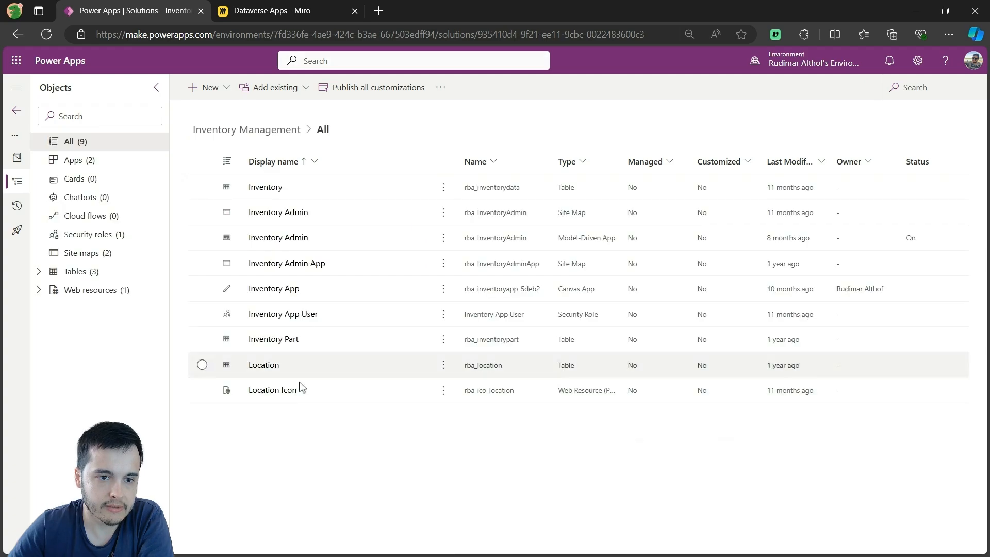
{"action": "left_click", "coordinate": [119, 160]}
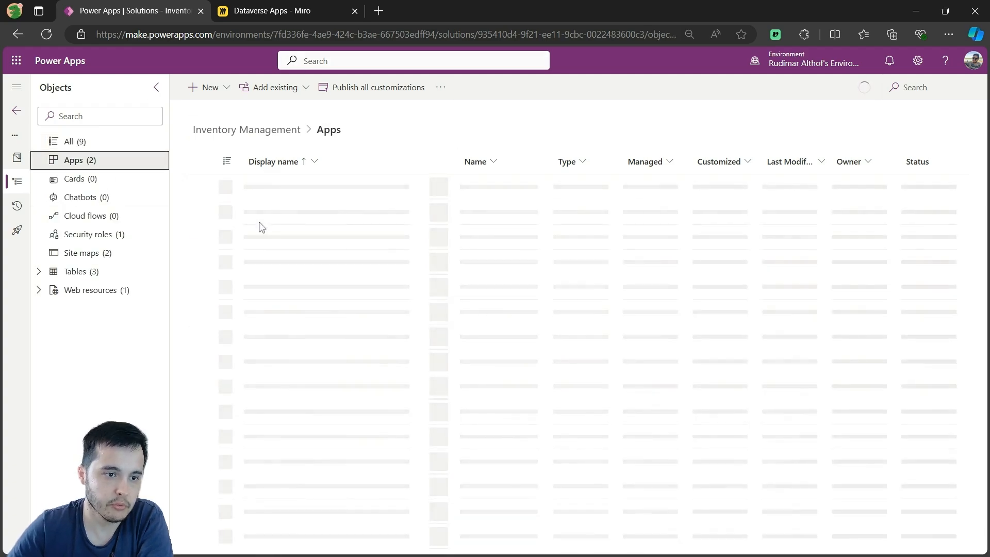
{"action": "left_click", "coordinate": [142, 235]}
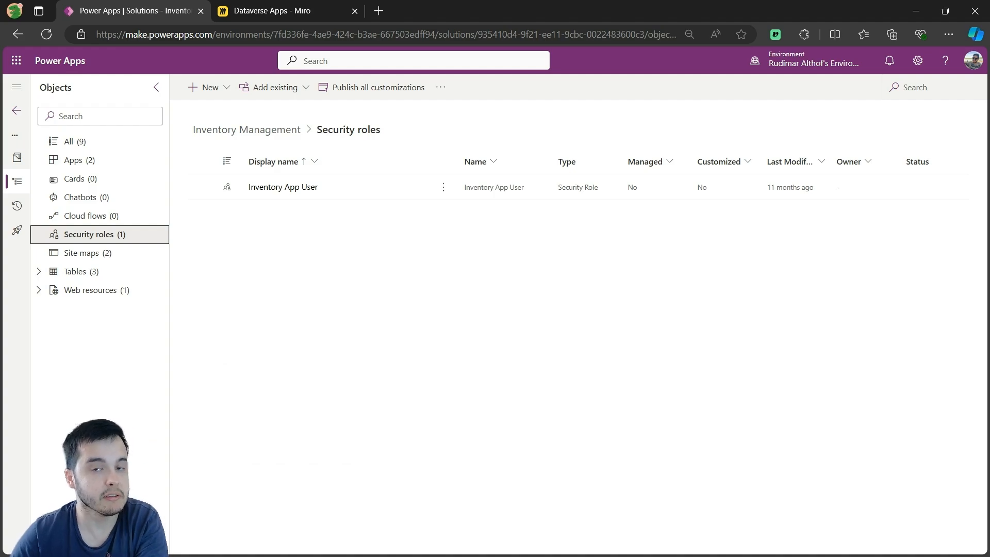
{"action": "left_click", "coordinate": [139, 256]}
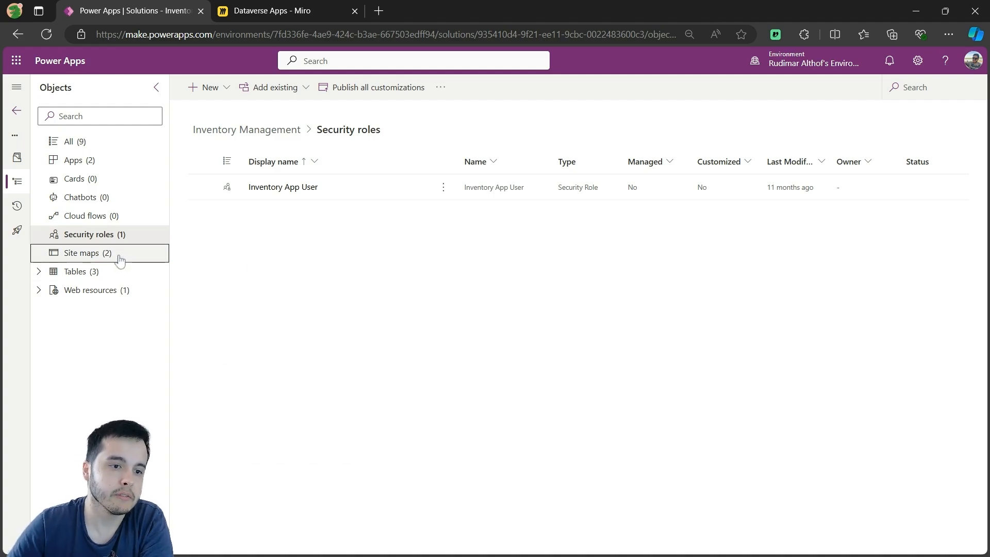
{"action": "left_click", "coordinate": [126, 272]}
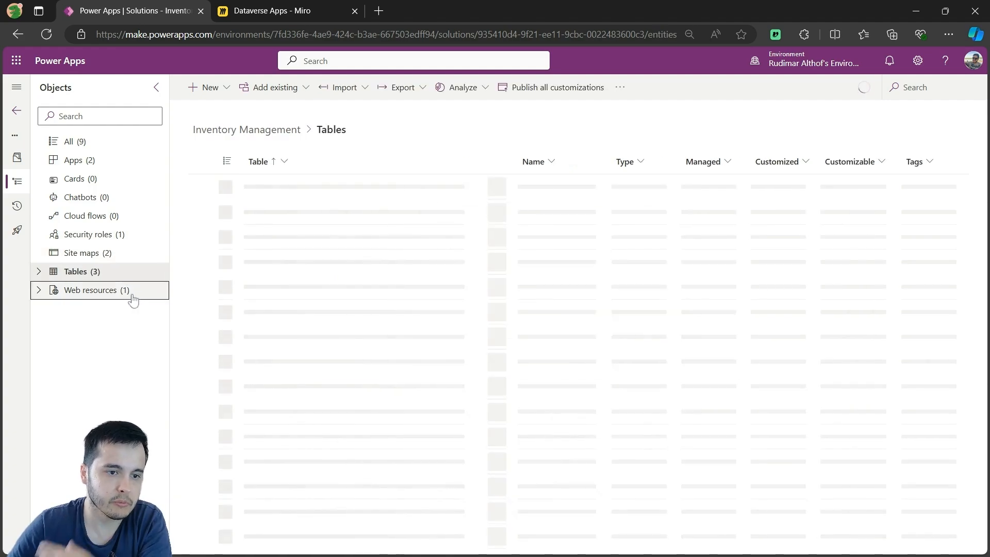
{"action": "left_click", "coordinate": [133, 298]}
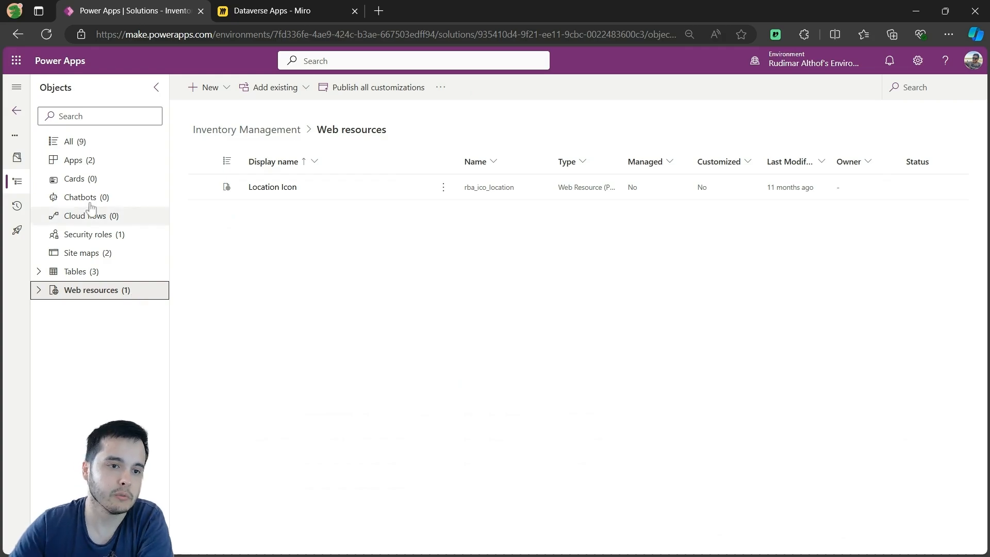
{"action": "left_click", "coordinate": [17, 111]}
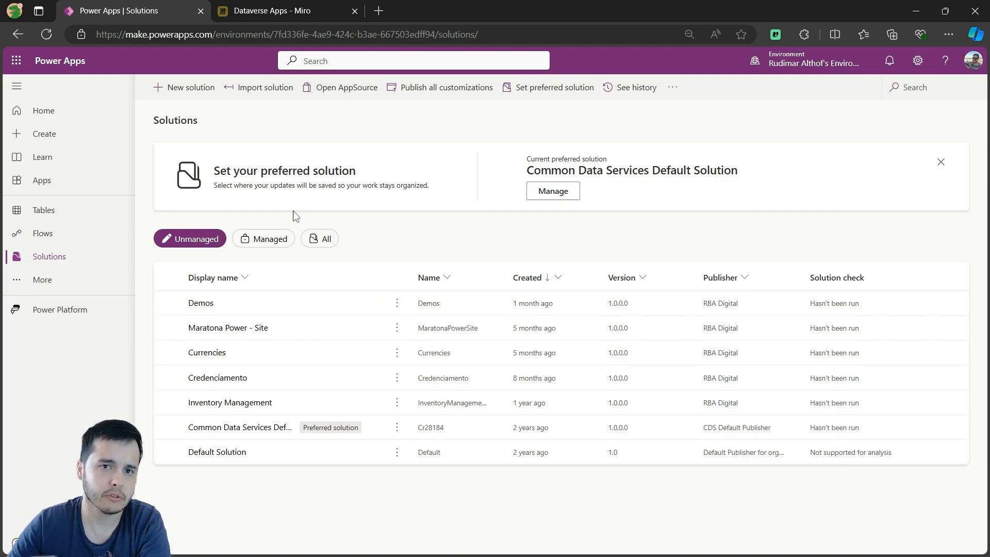
Start a new solution with the display name "Comertial System" and RBA Digital as its publisher
{"action": "left_click", "coordinate": [190, 89]}
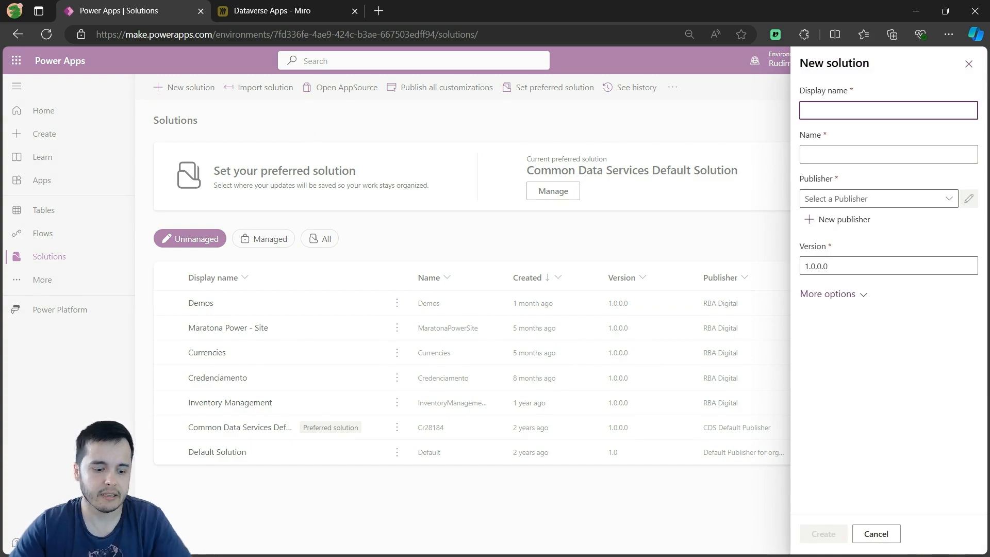
{"action": "type", "text": "C"}
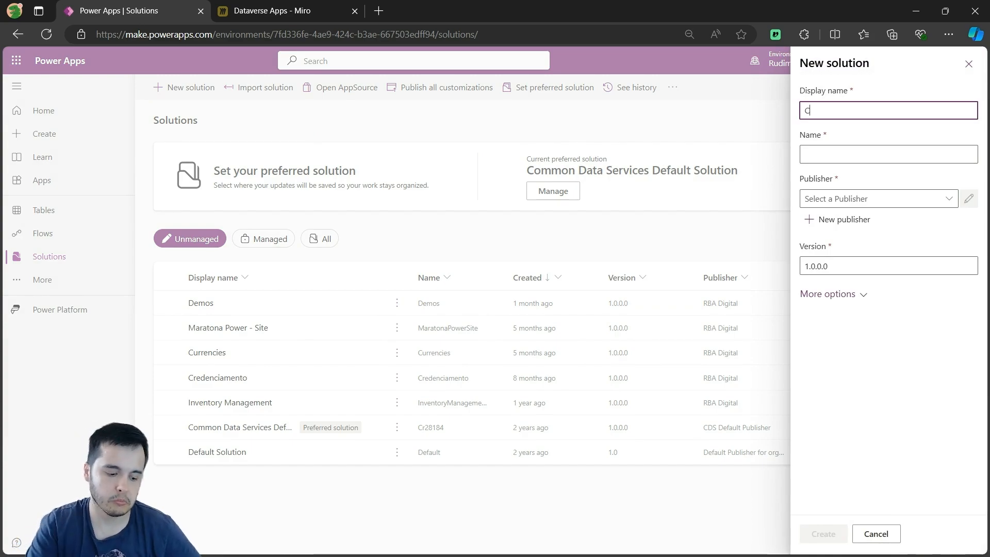
{"action": "type", "text": "omertial "}
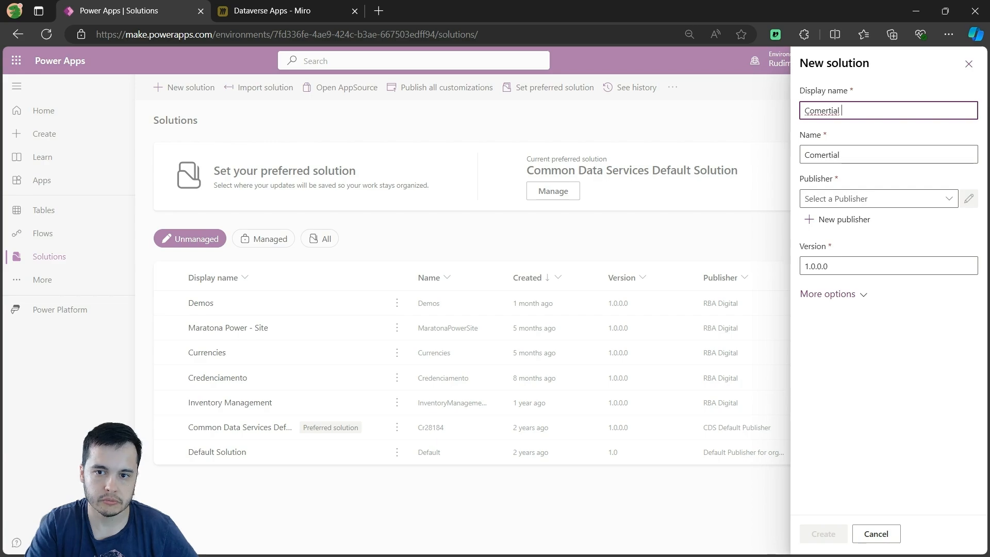
{"action": "type", "text": "System"}
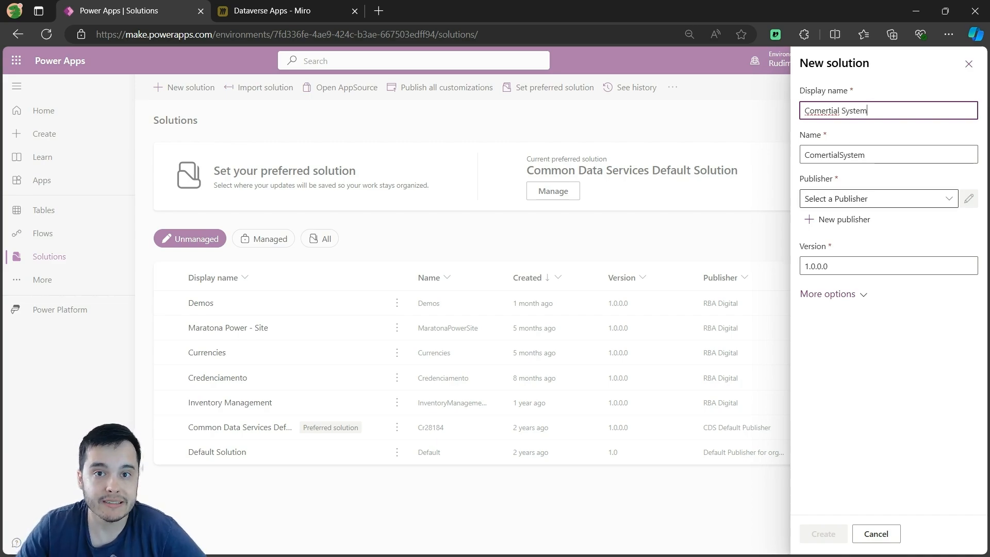
{"action": "left_click", "coordinate": [946, 199]}
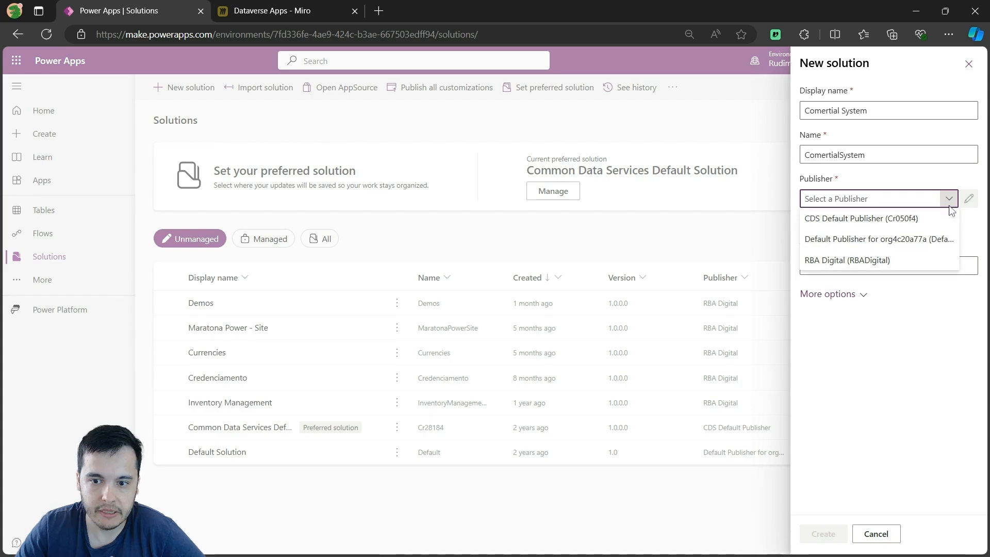
{"action": "left_click", "coordinate": [824, 262]}
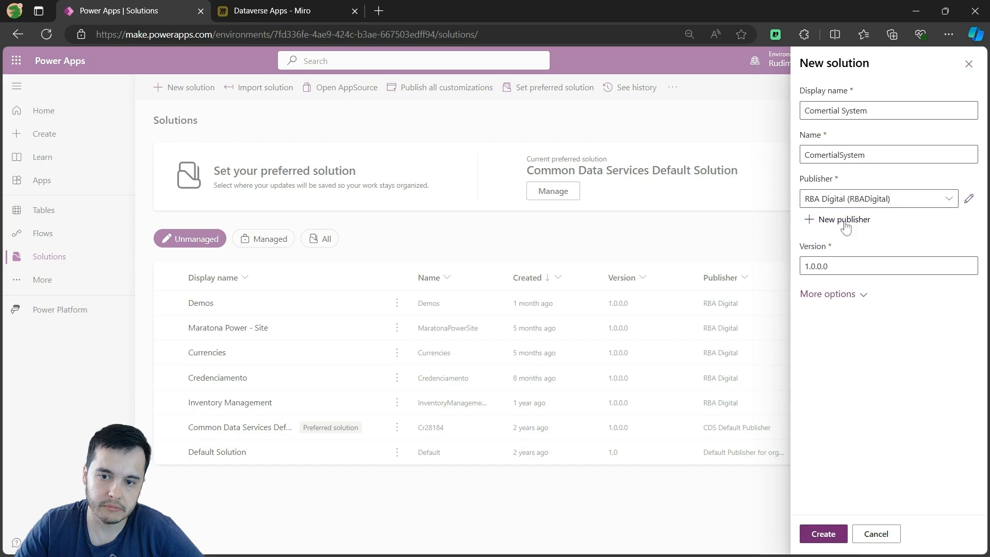
Open the RBA Digital publisher for editing and inspect its display name, internal name and prefix
{"action": "left_click", "coordinate": [970, 202]}
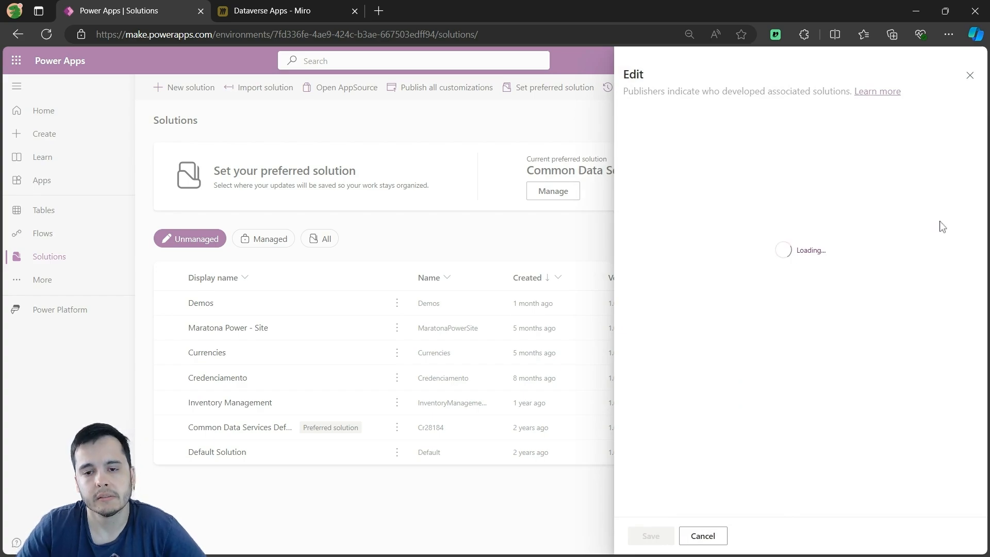
{"action": "left_click_drag", "start_coordinate": [670, 156], "coordinate": [617, 155]}
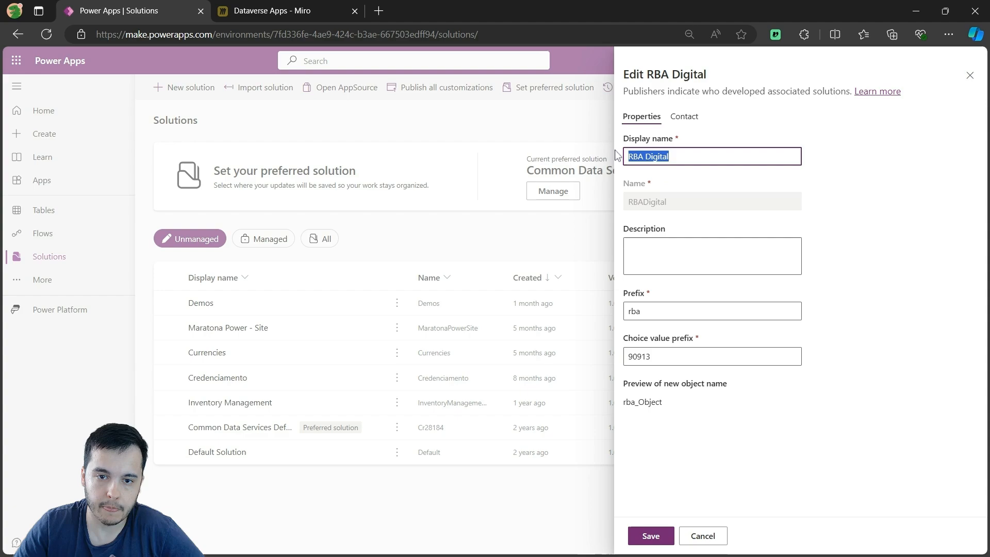
{"action": "left_click", "coordinate": [677, 158]}
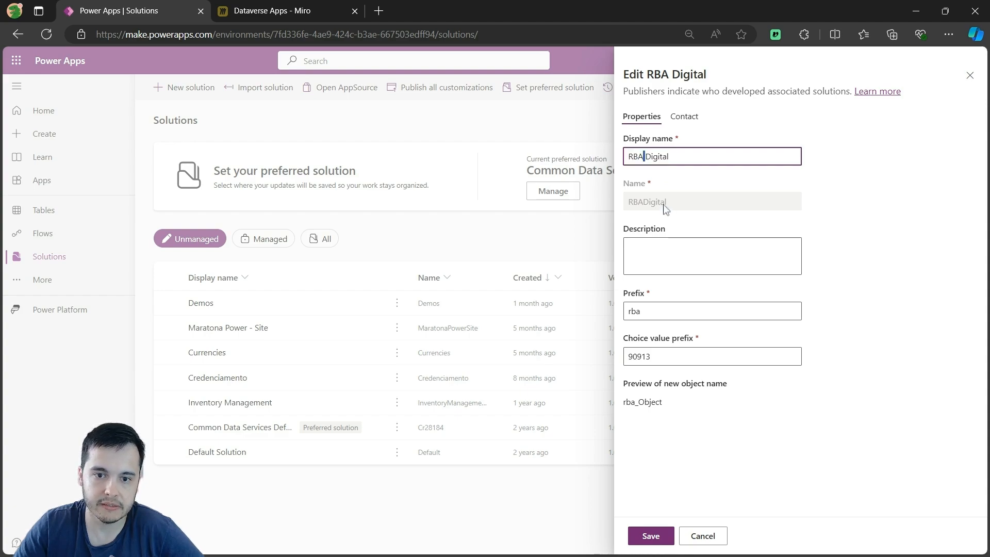
{"action": "left_click_drag", "start_coordinate": [665, 205], "coordinate": [625, 206]}
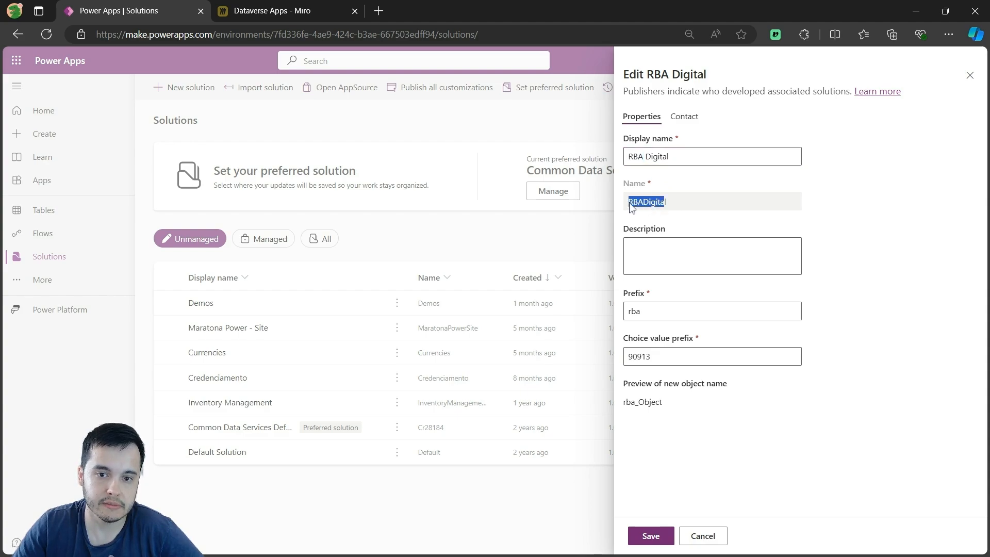
{"action": "left_click_drag", "start_coordinate": [688, 209], "coordinate": [626, 208]}
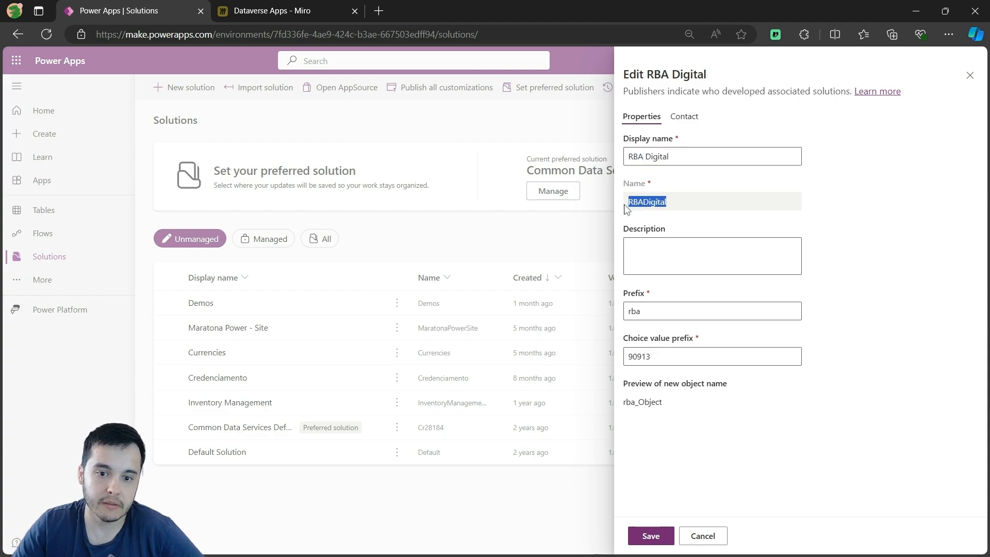
{"action": "double_click", "coordinate": [622, 311]}
{"action": "left_click", "coordinate": [719, 331]}
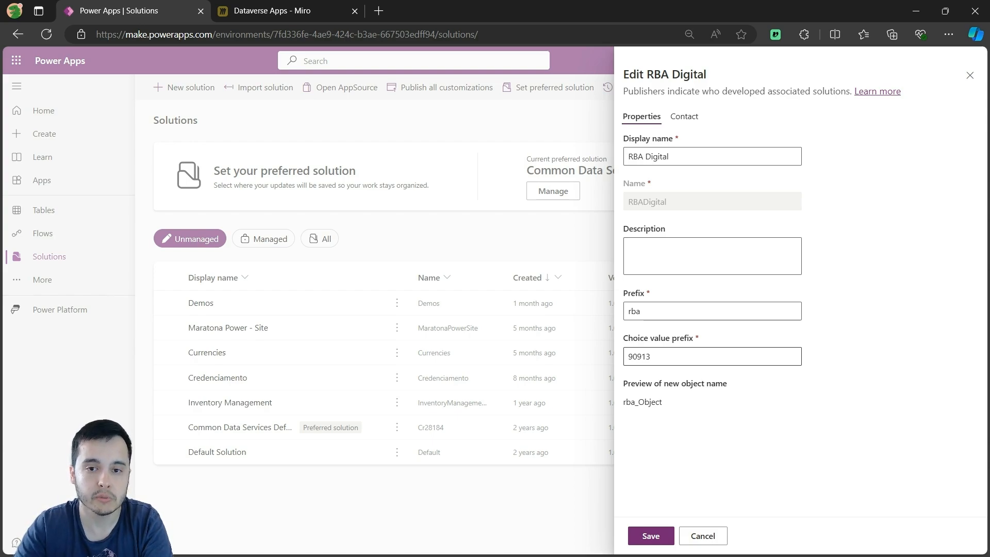
Check the publisher's contact fields, choice value prefix and preview of the new object name
{"action": "left_click", "coordinate": [684, 116]}
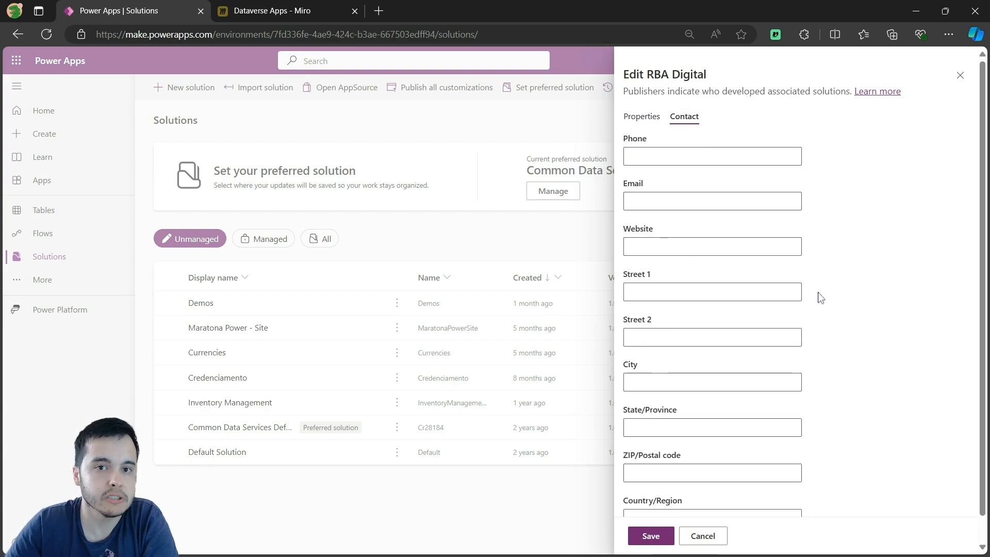
{"action": "left_click", "coordinate": [641, 116]}
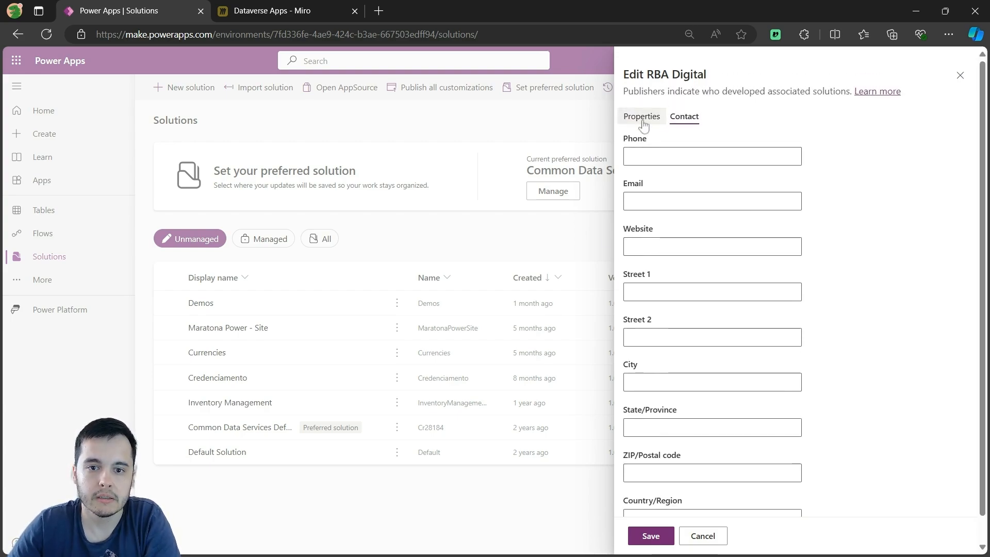
{"action": "left_click_drag", "start_coordinate": [661, 357], "coordinate": [607, 358]}
{"action": "key", "text": "shift+Tab"}
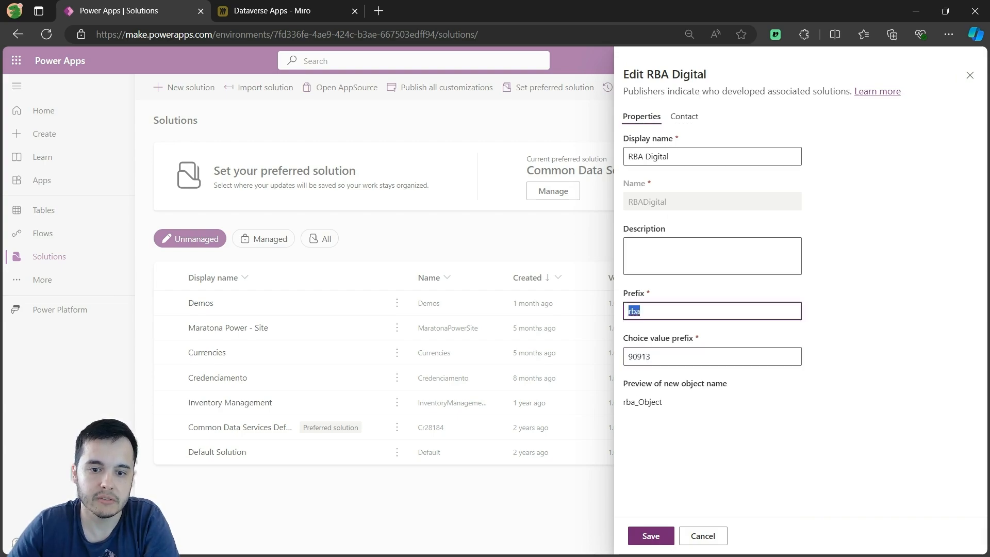
{"action": "left_click_drag", "start_coordinate": [663, 402], "coordinate": [623, 402]}
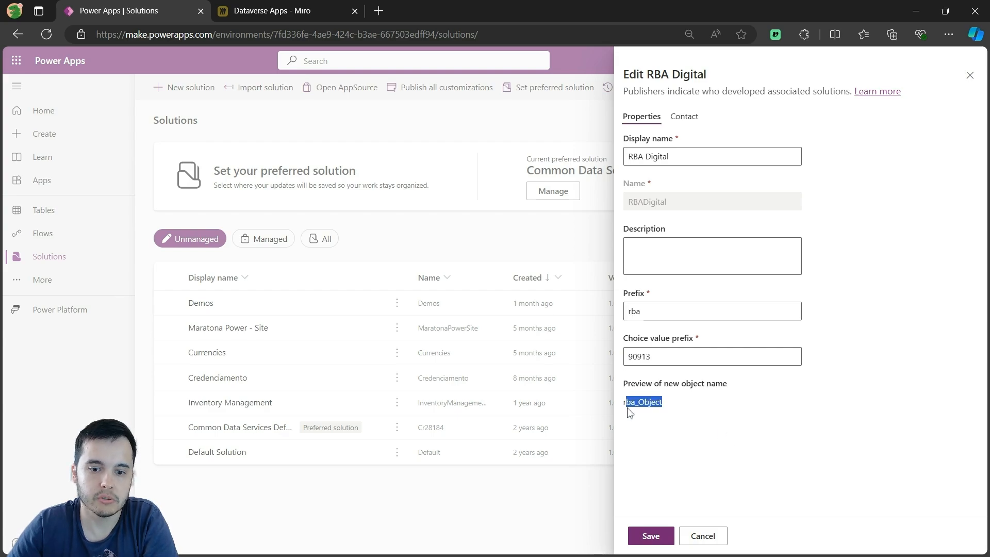
{"action": "left_click", "coordinate": [633, 416]}
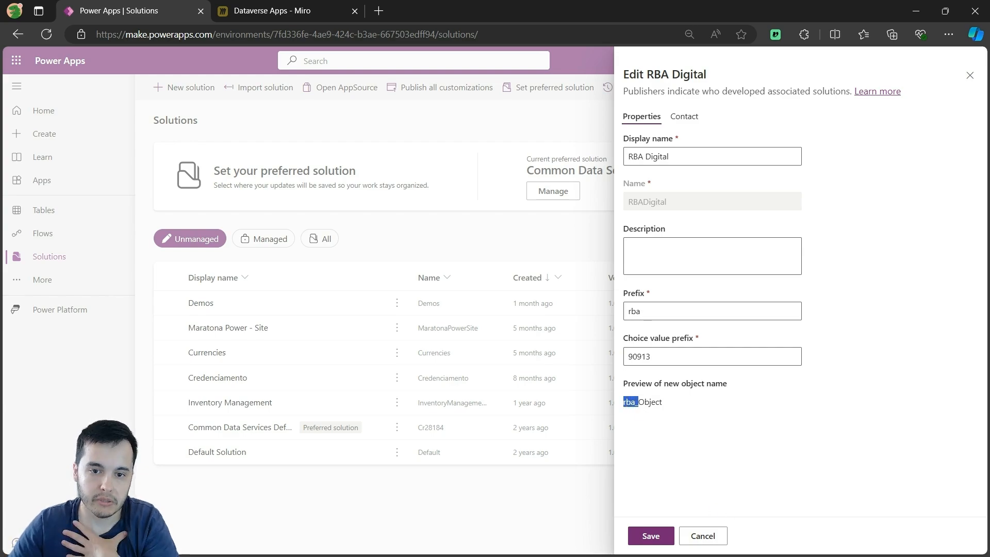
Save the RBA Digital publisher and create the Comertial System solution
{"action": "left_click", "coordinate": [665, 539]}
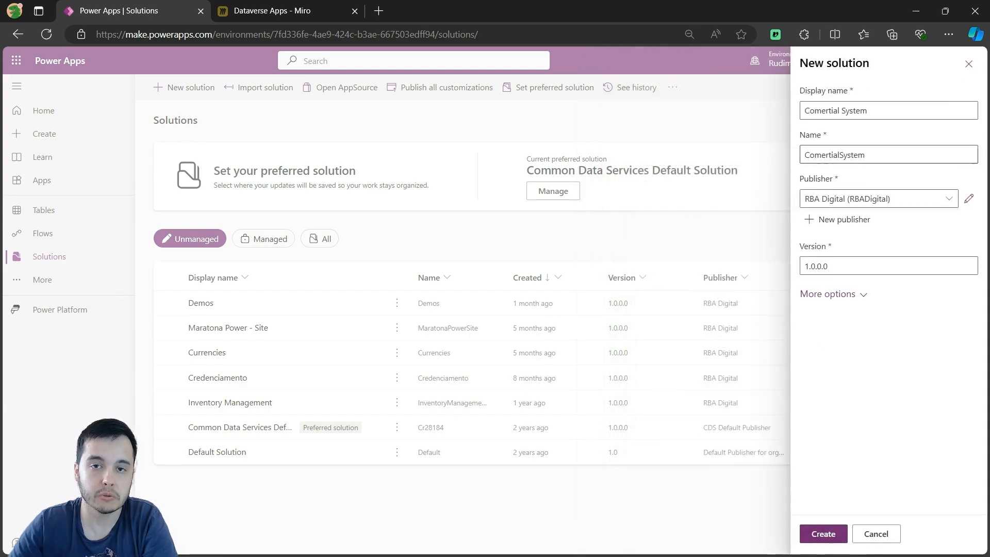
{"action": "left_click", "coordinate": [821, 534]}
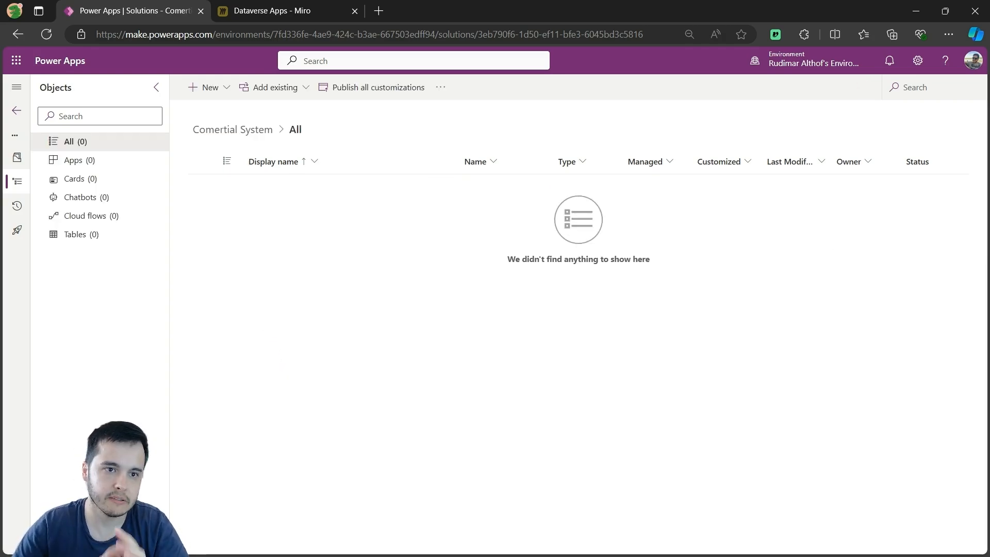
Switch to the Miro board and read the columns and data types planned for the PRODUCTS table
{"action": "left_click", "coordinate": [295, 13]}
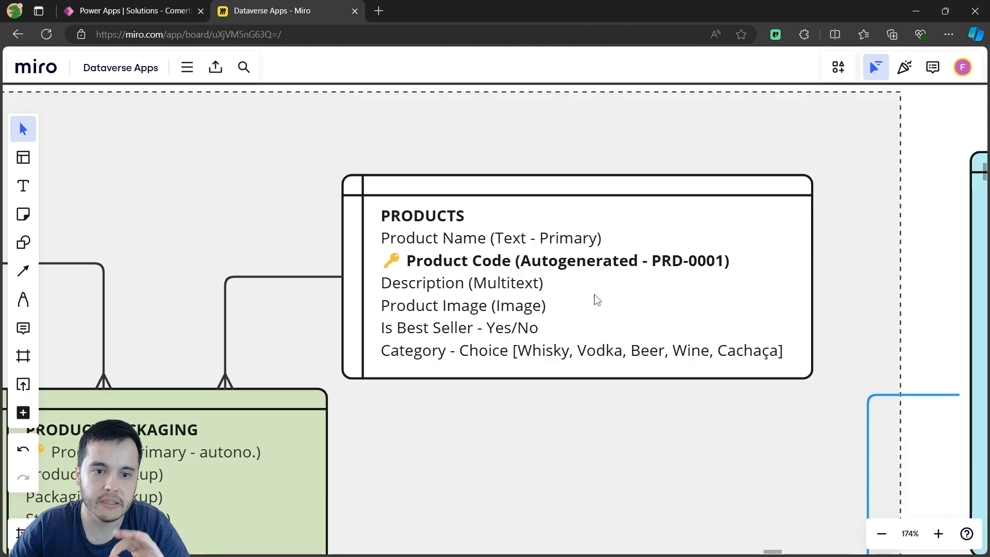
{"action": "scroll", "coordinate": [597, 300], "scroll_direction": "up", "scroll_amount": 2}
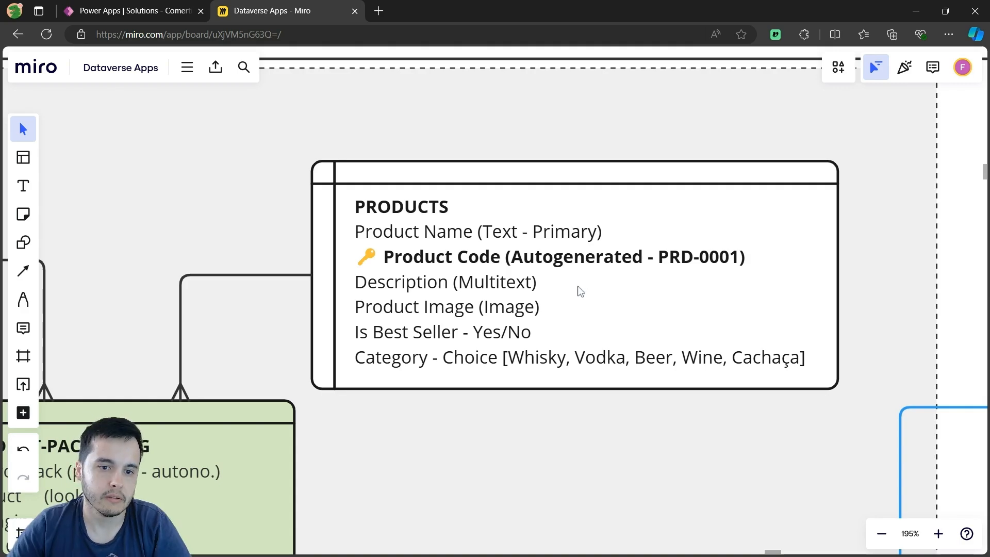
Switch back to Power Apps and start a new table with display name Product and plural name Products
{"action": "left_click", "coordinate": [150, 13]}
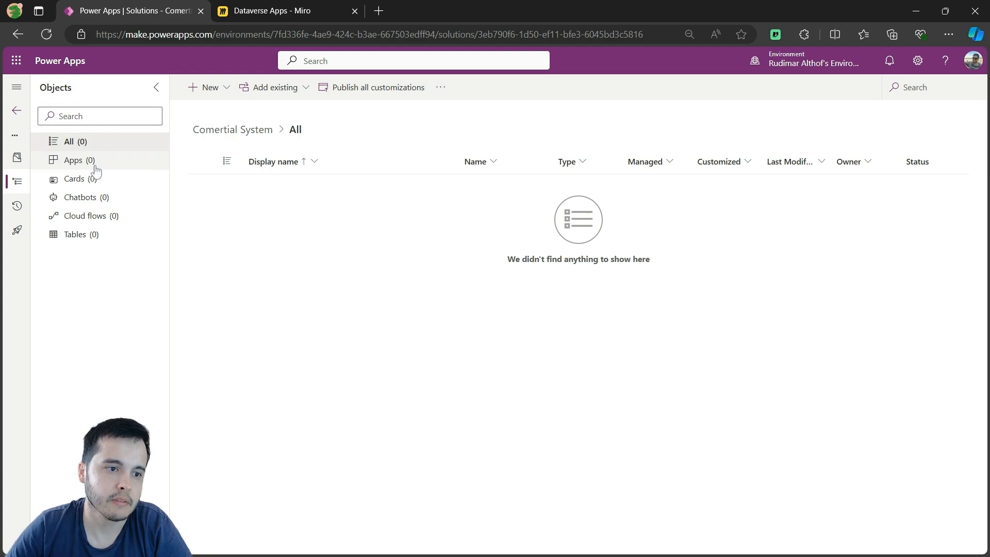
{"action": "left_click", "coordinate": [220, 88]}
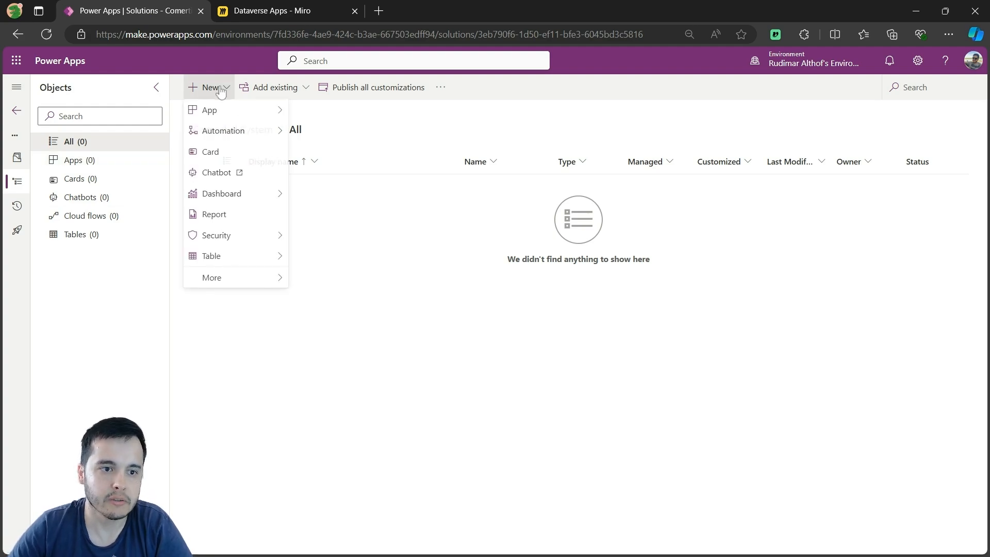
{"action": "mouse_move", "coordinate": [243, 261]}
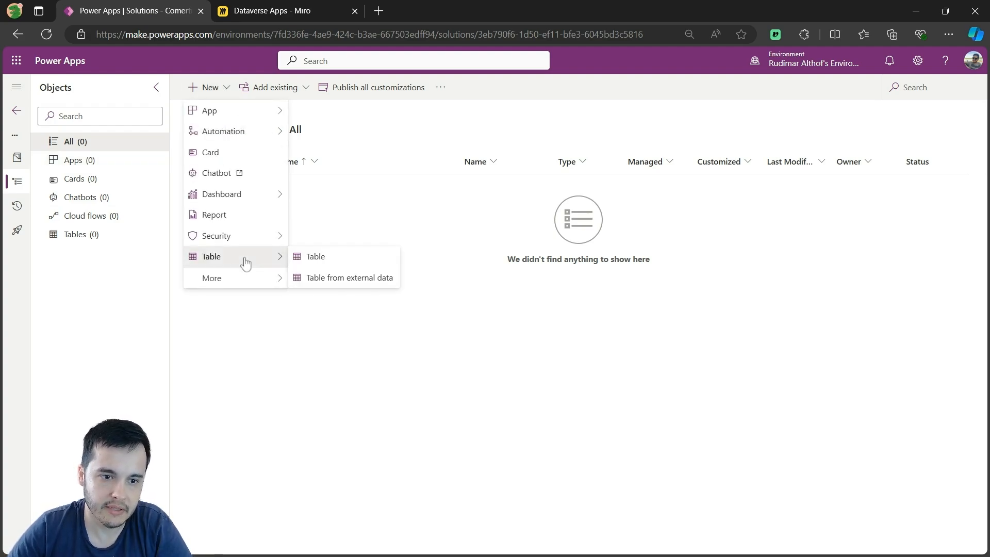
{"action": "left_click", "coordinate": [345, 265]}
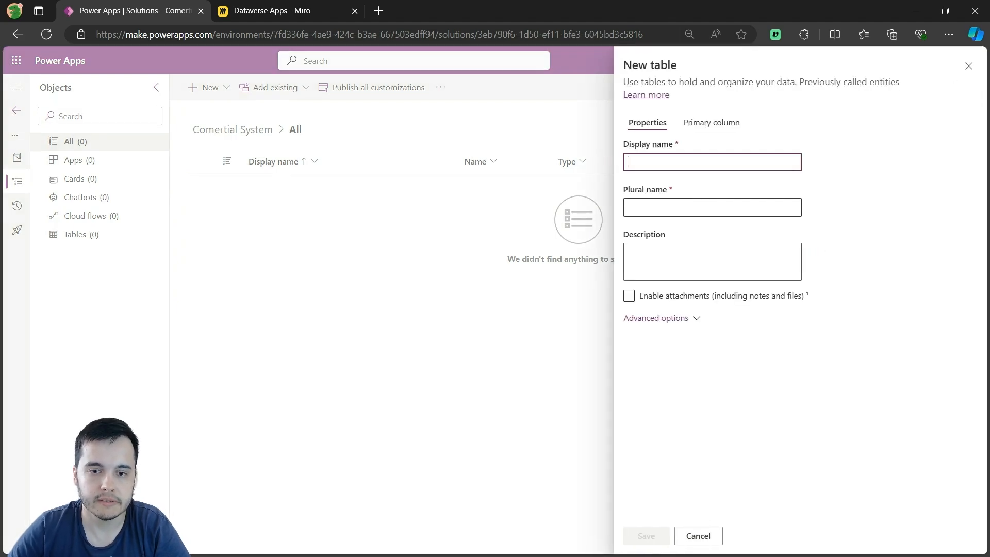
{"action": "type", "text": "Product"}
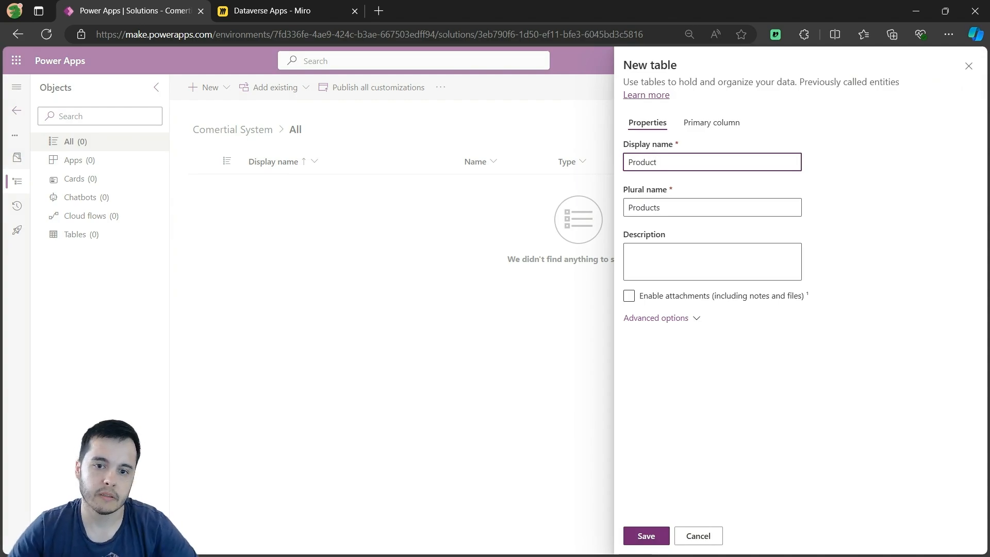
{"action": "left_click_drag", "start_coordinate": [664, 208], "coordinate": [621, 212]}
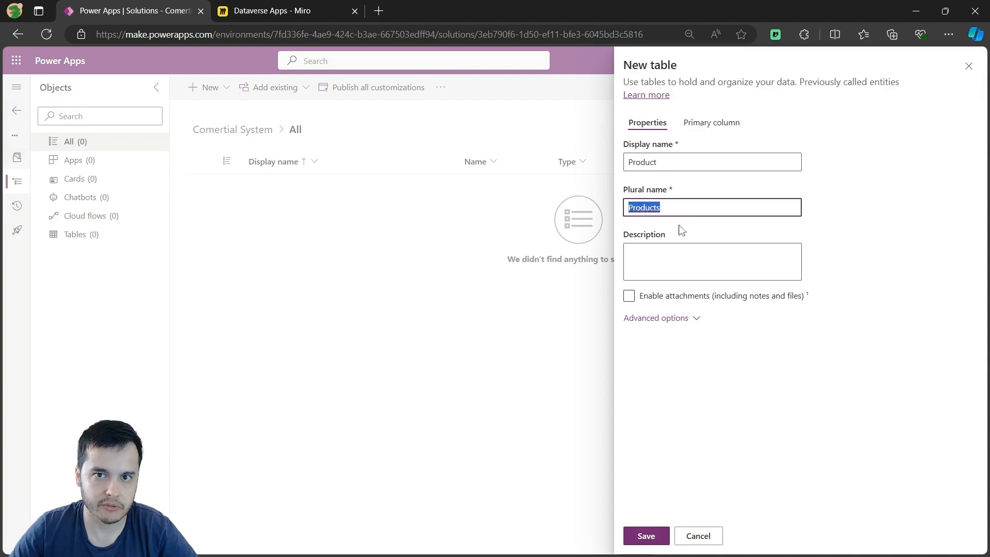
{"action": "left_click_drag", "start_coordinate": [659, 162], "coordinate": [624, 162]}
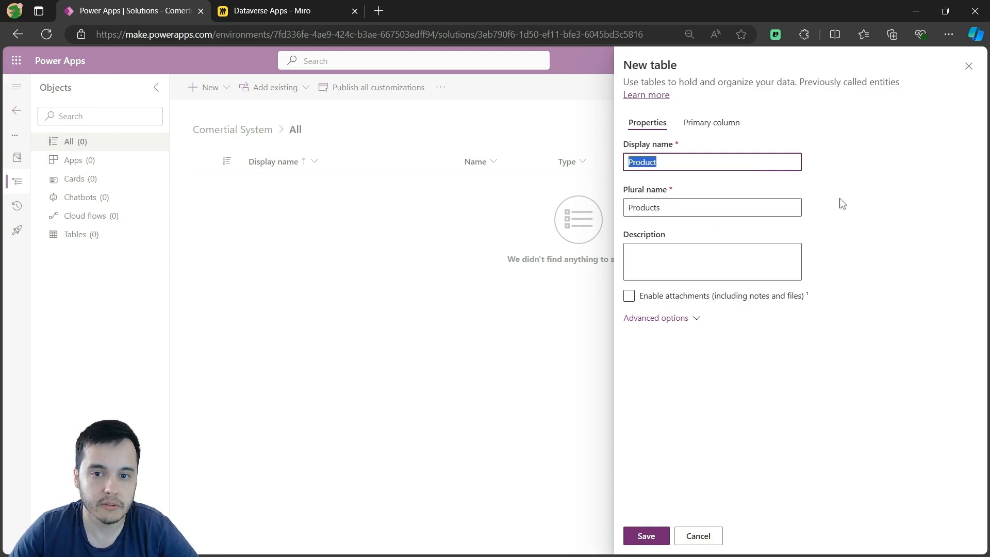
{"action": "left_click", "coordinate": [854, 251]}
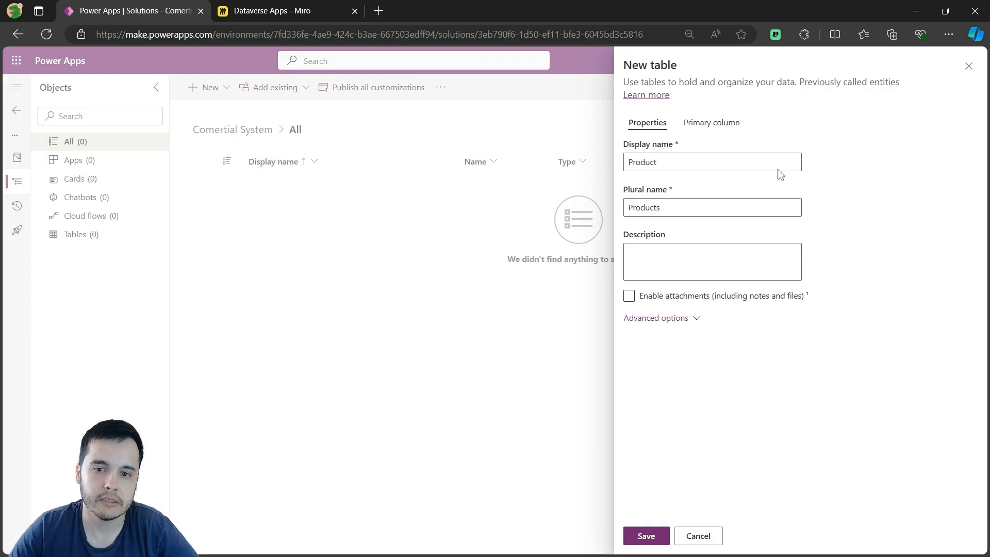
Set the display name of the new table's primary column to Product Name
{"action": "left_click", "coordinate": [711, 124]}
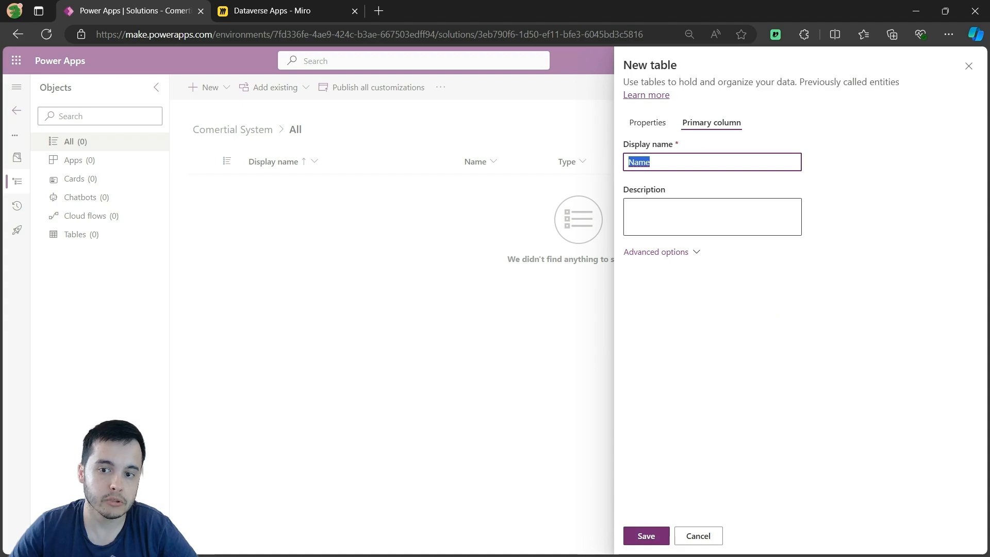
{"action": "key", "text": "Left"}
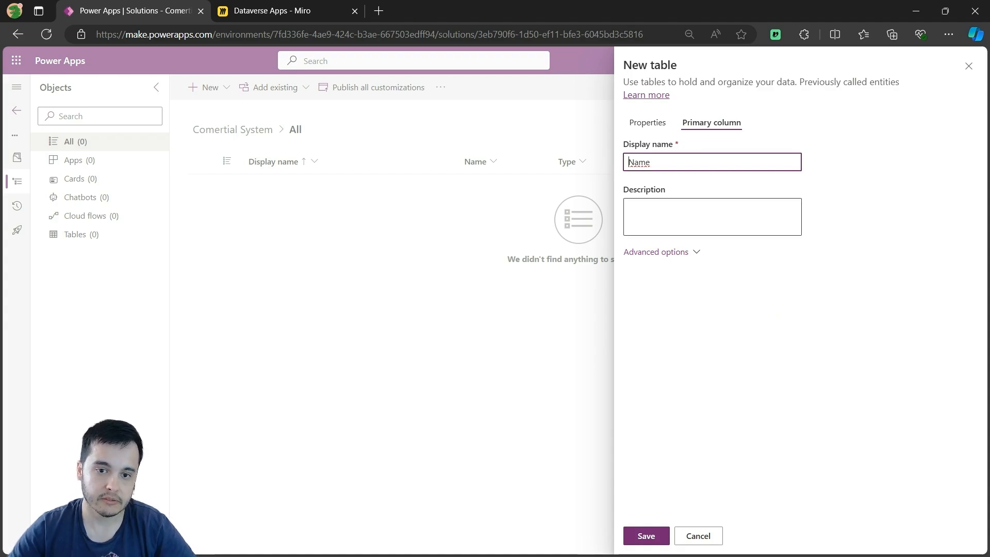
{"action": "type", "text": "Product"}
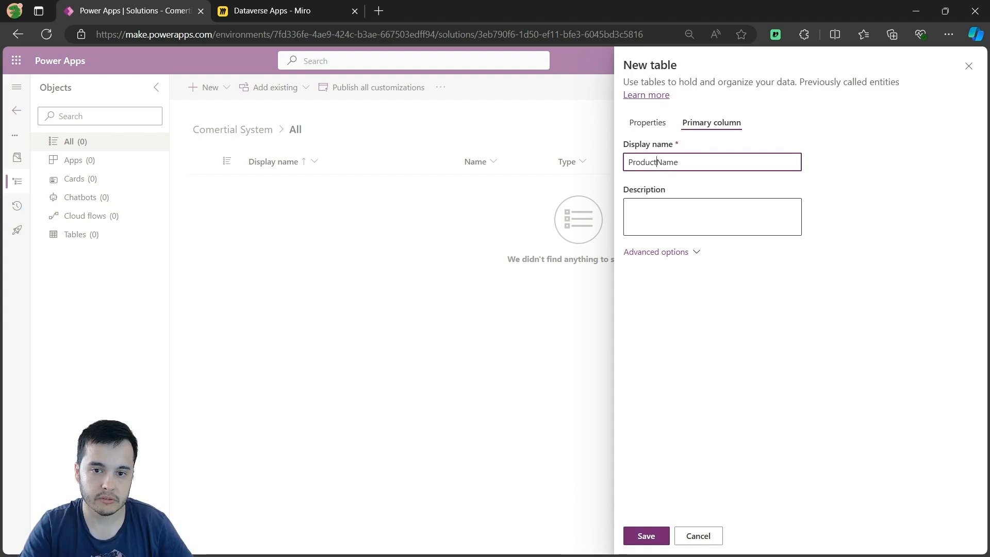
{"action": "left_click", "coordinate": [721, 302]}
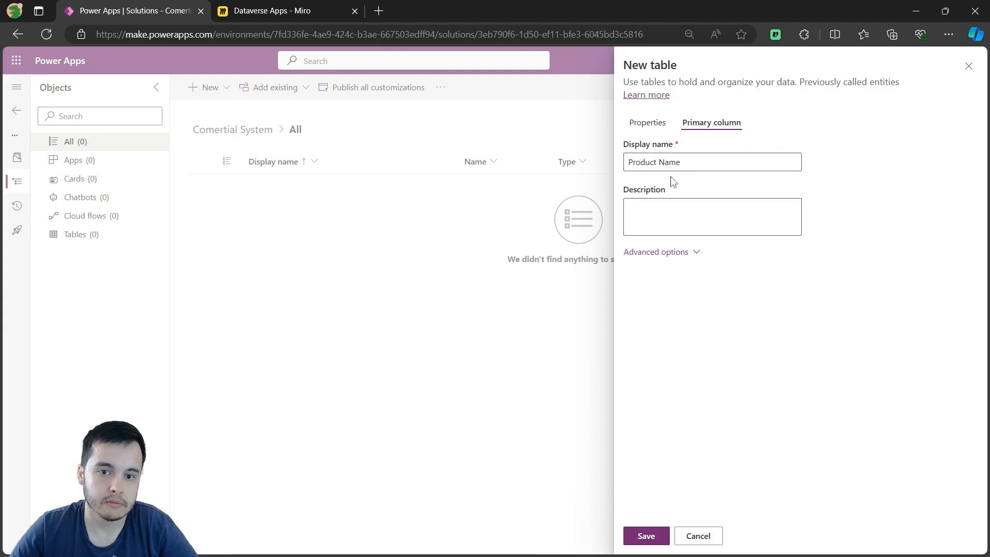
Expand the primary column's advanced options and inspect its schema name and prefix
{"action": "left_click", "coordinate": [688, 252]}
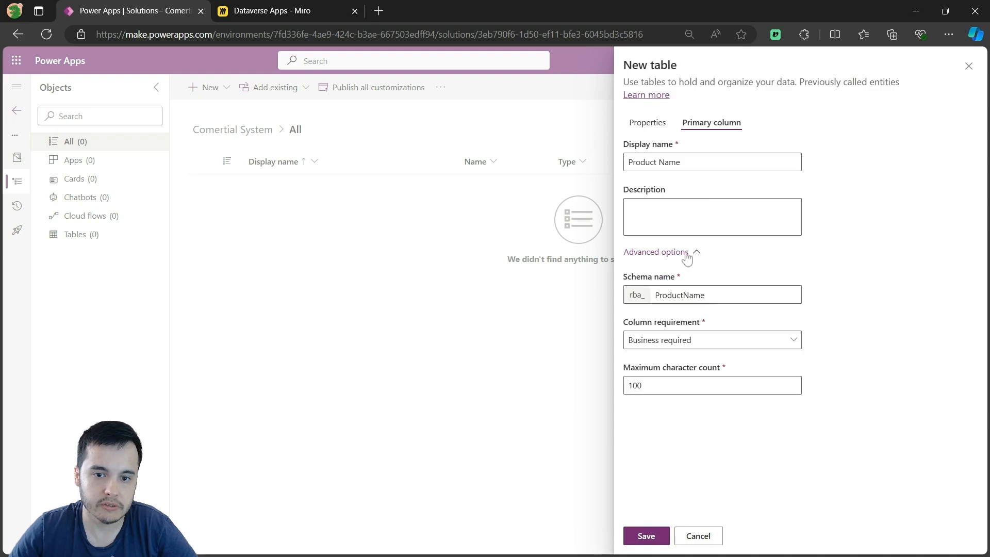
{"action": "left_click", "coordinate": [721, 295]}
{"action": "left_click_drag", "start_coordinate": [705, 295], "coordinate": [612, 299]}
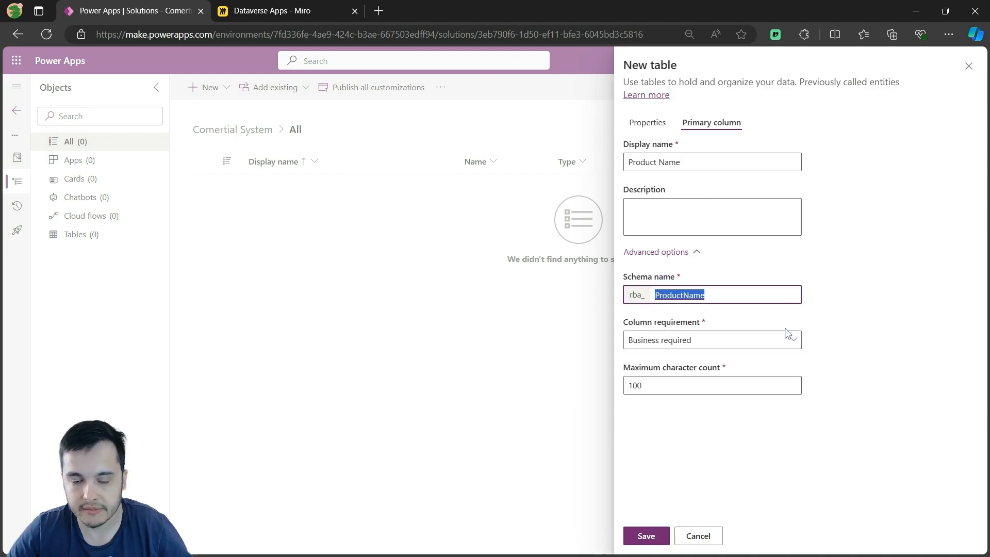
{"action": "key", "text": "ctrl+plus"}
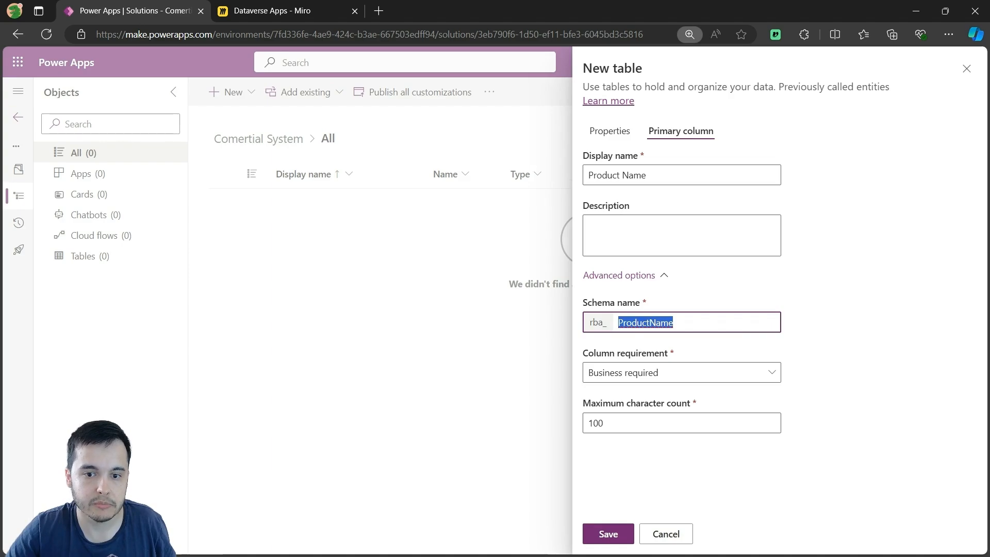
Remove and re-enter Product in the primary column's display name to compare the schema name, and check the column requirement choices
{"action": "left_click", "coordinate": [836, 242]}
{"action": "left_click_drag", "start_coordinate": [622, 175], "coordinate": [532, 174]}
{"action": "key", "text": "BackSpace"}
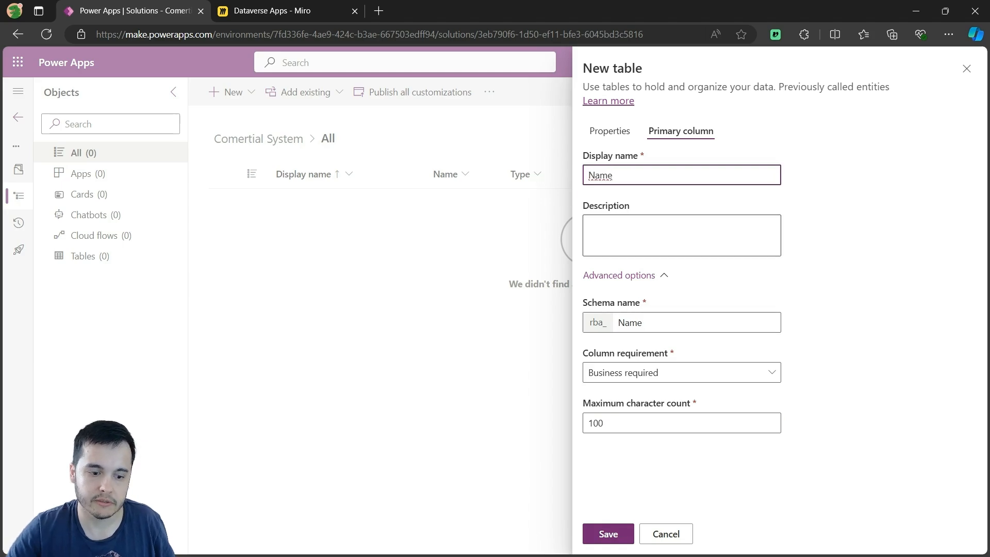
{"action": "type", "text": "Product"}
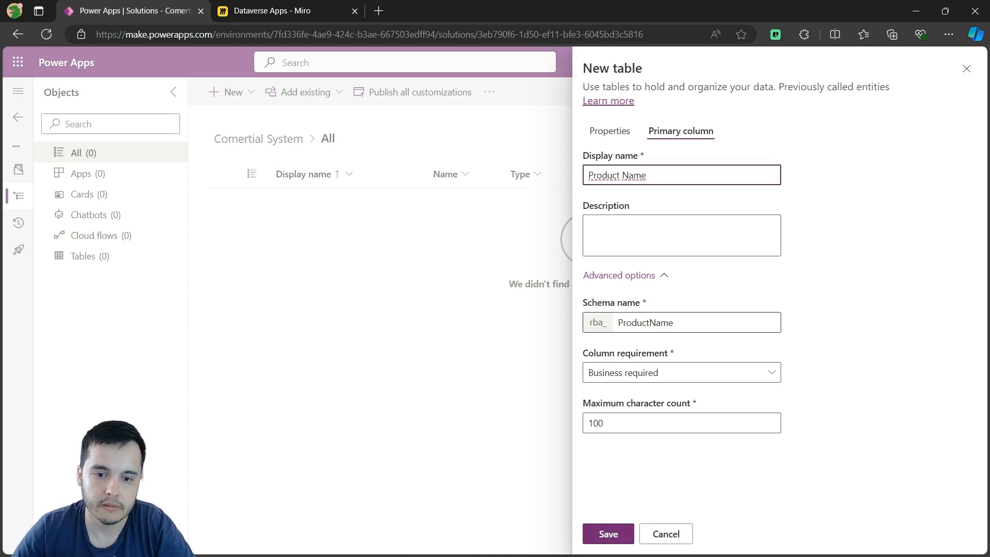
{"action": "left_click", "coordinate": [606, 378]}
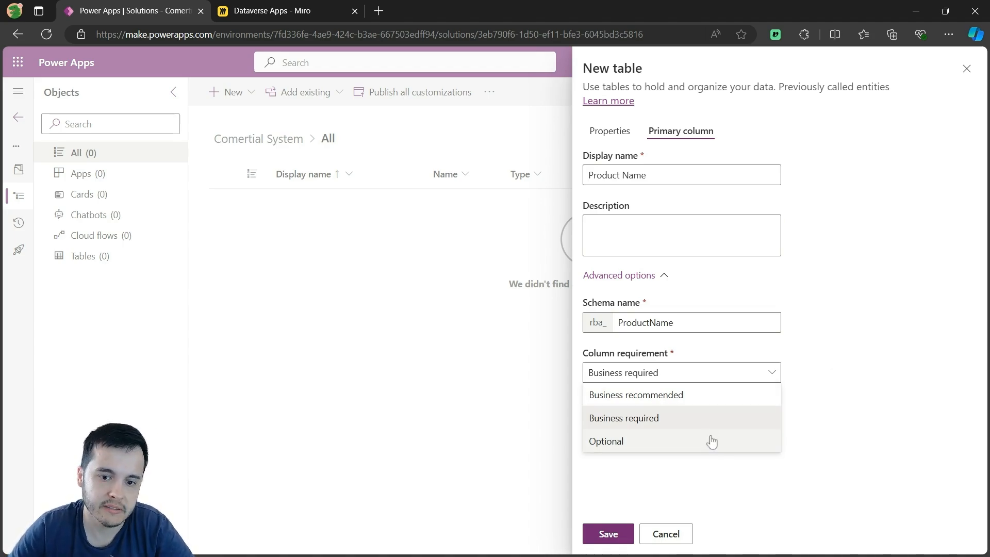
{"action": "left_click", "coordinate": [888, 315]}
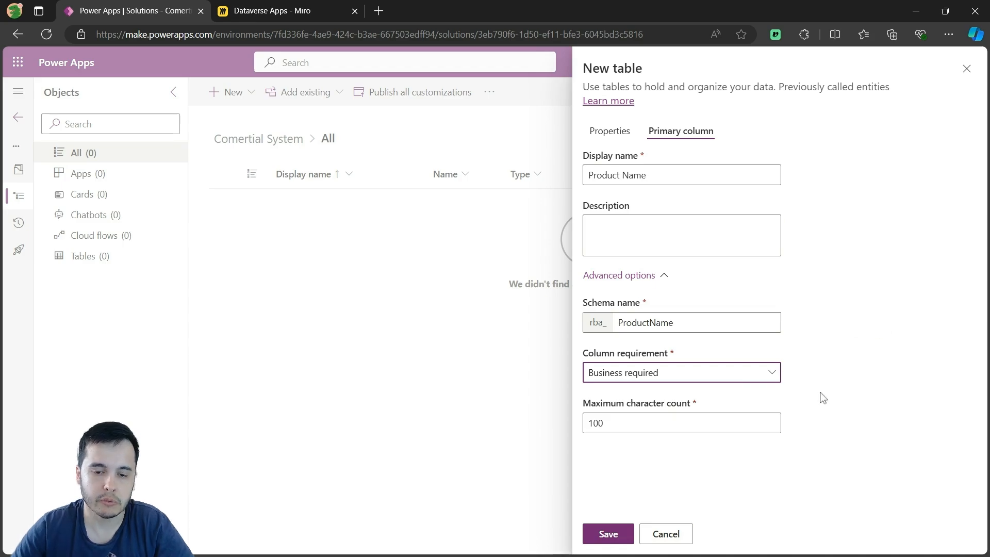
Review the Product table's advanced properties, including schema name, type, record ownership, auditing, quick-create and row options
{"action": "left_click", "coordinate": [610, 132]}
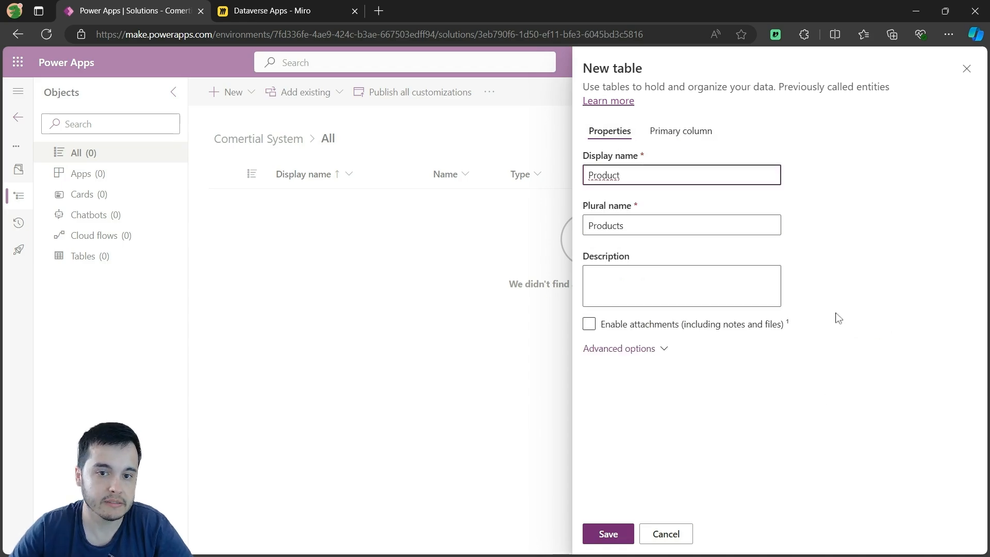
{"action": "left_click", "coordinate": [662, 349]}
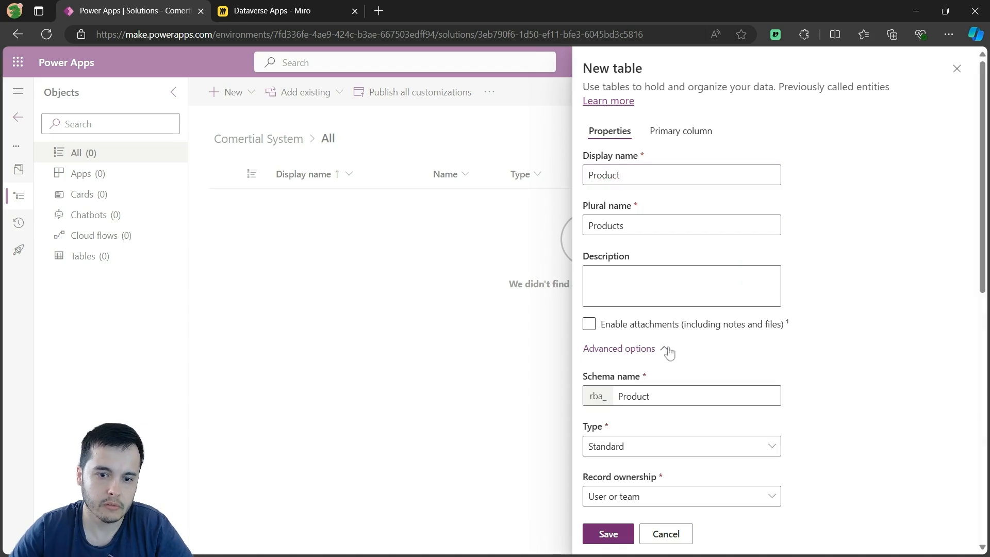
{"action": "scroll", "coordinate": [868, 332], "scroll_direction": "down", "scroll_amount": 4}
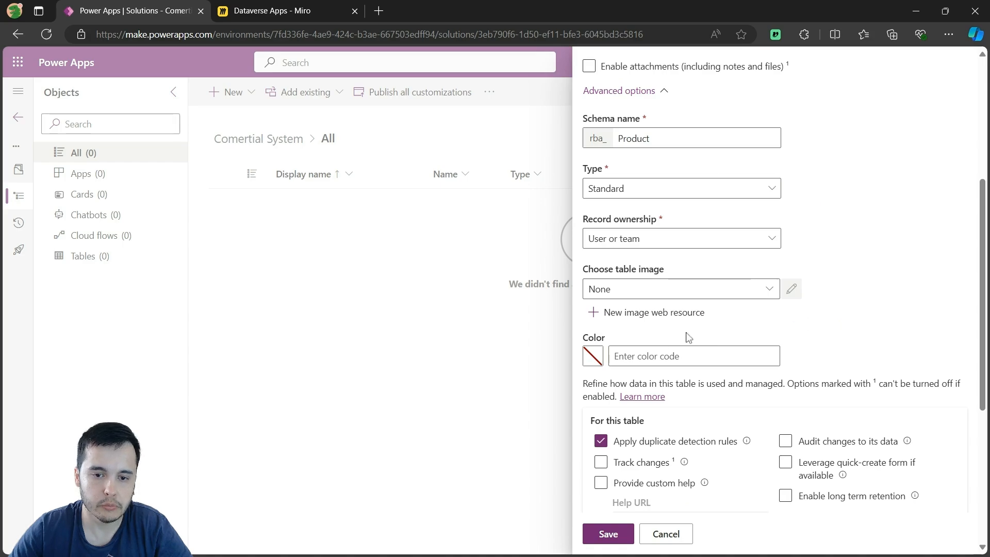
{"action": "scroll", "coordinate": [689, 336], "scroll_direction": "down", "scroll_amount": 3}
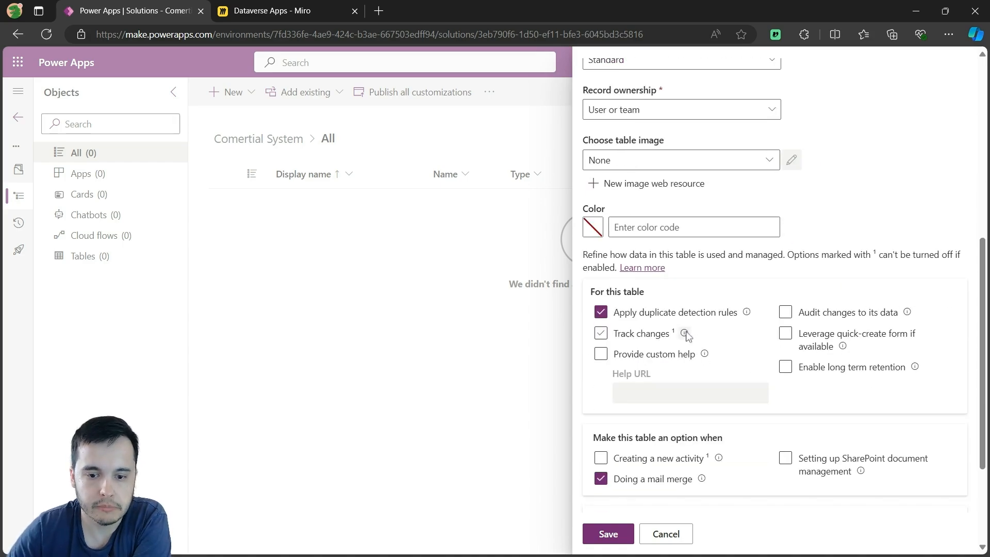
{"action": "scroll", "coordinate": [687, 335], "scroll_direction": "down", "scroll_amount": 3}
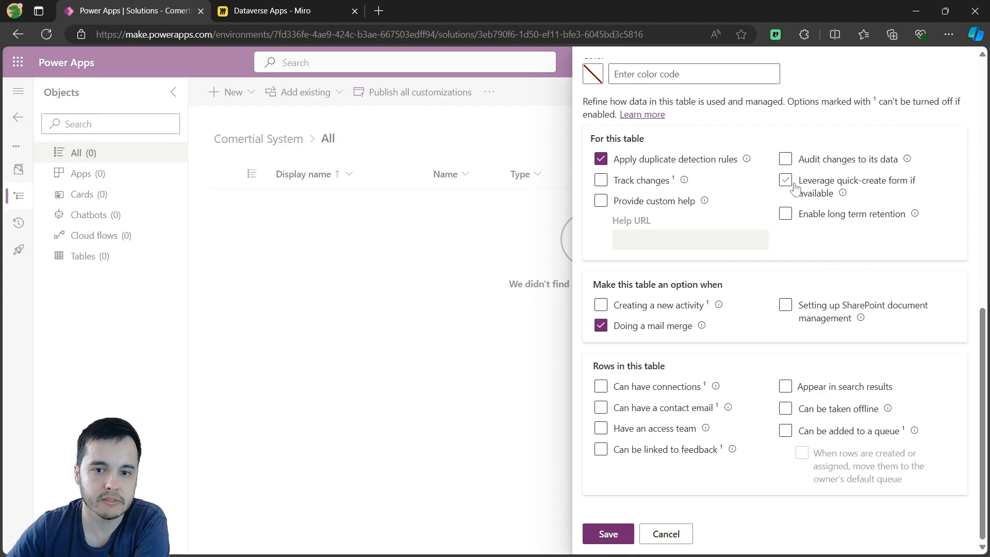
{"action": "left_click", "coordinate": [818, 167]}
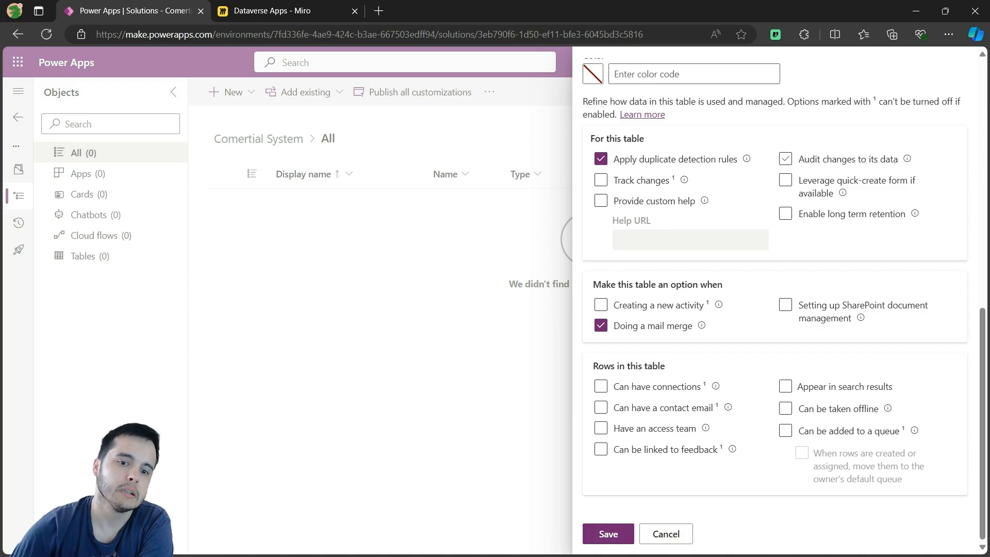
{"action": "scroll", "coordinate": [818, 217], "scroll_direction": "up", "scroll_amount": 3}
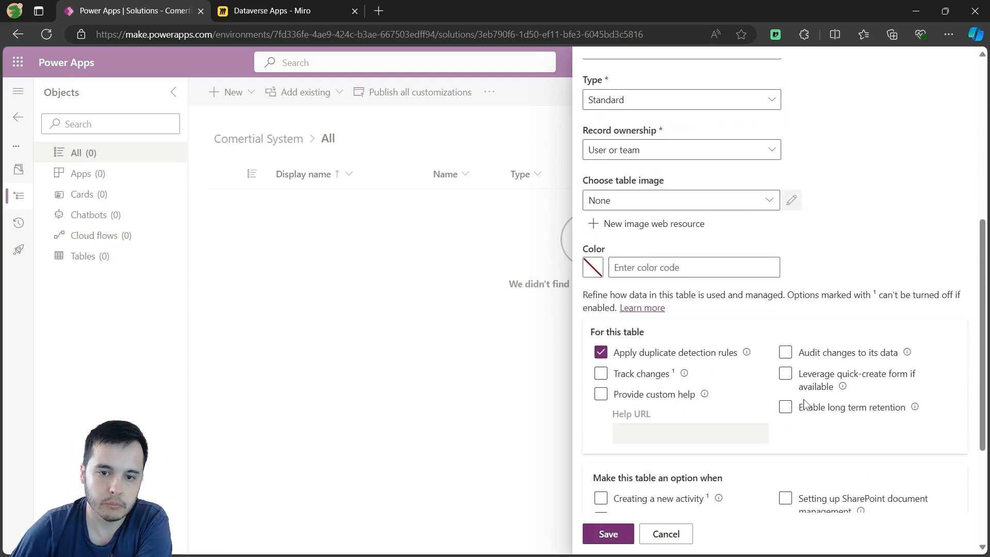
{"action": "scroll", "coordinate": [804, 403], "scroll_direction": "up", "scroll_amount": 4}
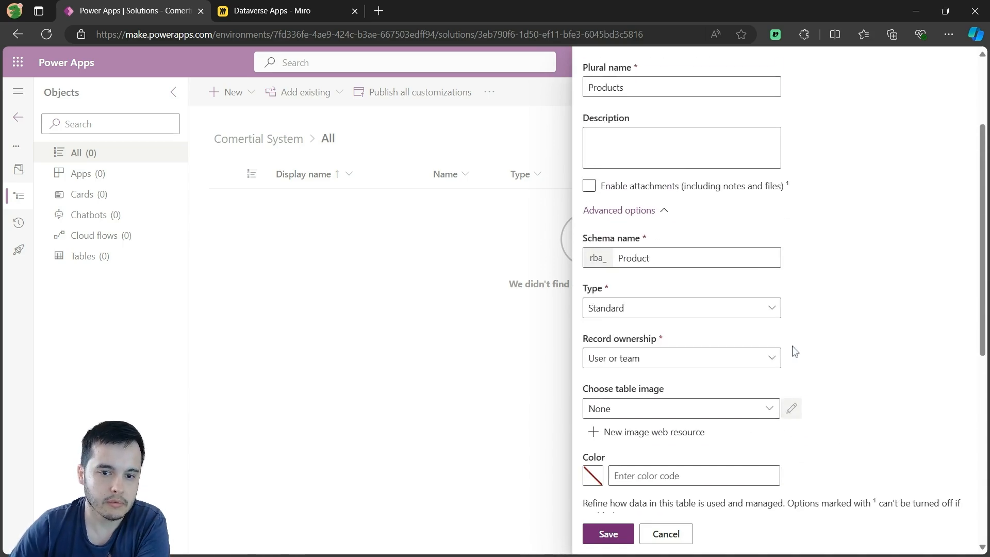
{"action": "scroll", "coordinate": [797, 350], "scroll_direction": "down", "scroll_amount": 5}
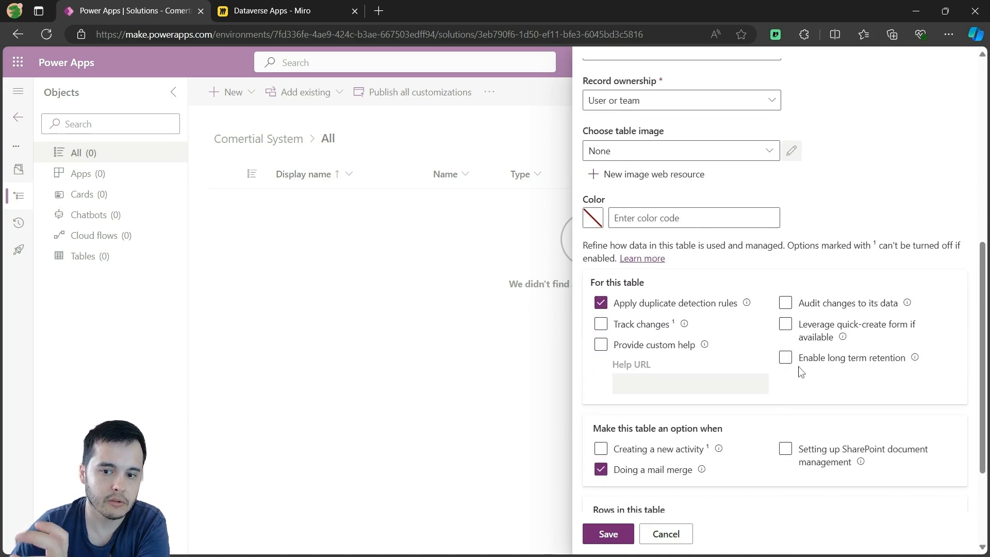
{"action": "scroll", "coordinate": [813, 394], "scroll_direction": "up", "scroll_amount": 1}
{"action": "scroll", "coordinate": [813, 396], "scroll_direction": "up", "scroll_amount": 5}
{"action": "scroll", "coordinate": [813, 396], "scroll_direction": "down", "scroll_amount": 3}
Save the Product table and open its list of columns
{"action": "left_click", "coordinate": [609, 533]}
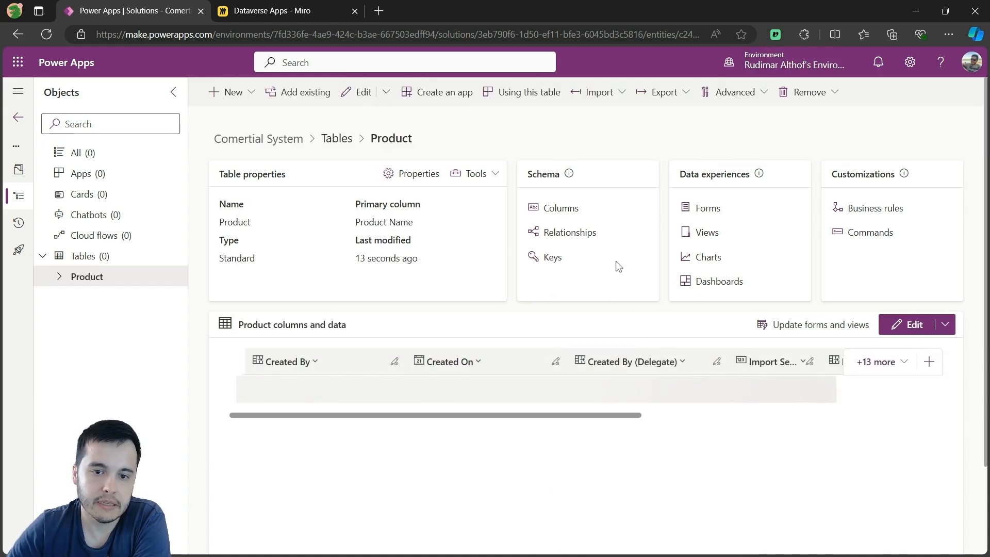
{"action": "left_click", "coordinate": [559, 211]}
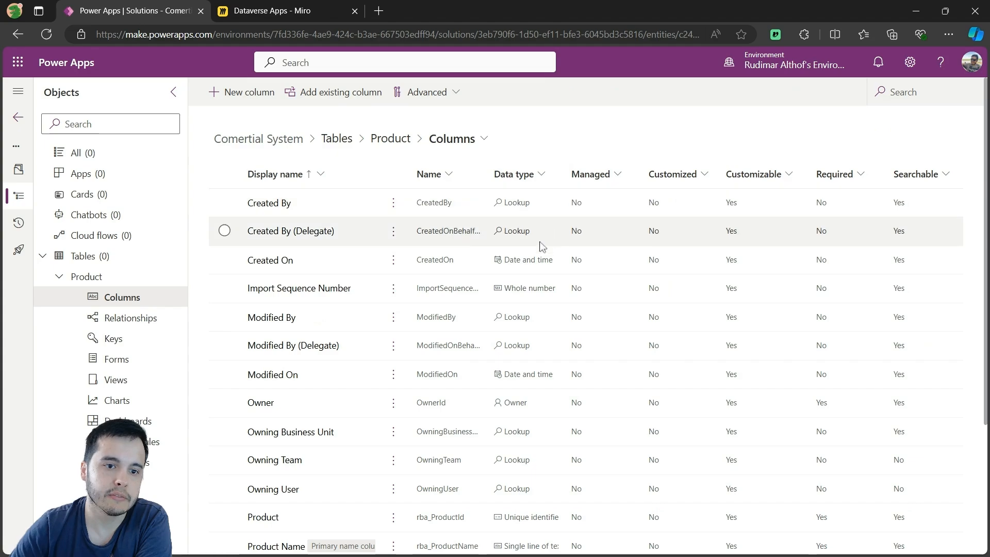
Examine the Product table's default columns, focusing on the Product Name primary column and the Product unique identifier
{"action": "scroll", "coordinate": [350, 325], "scroll_direction": "down", "scroll_amount": 1}
{"action": "scroll", "coordinate": [340, 333], "scroll_direction": "down", "scroll_amount": 2}
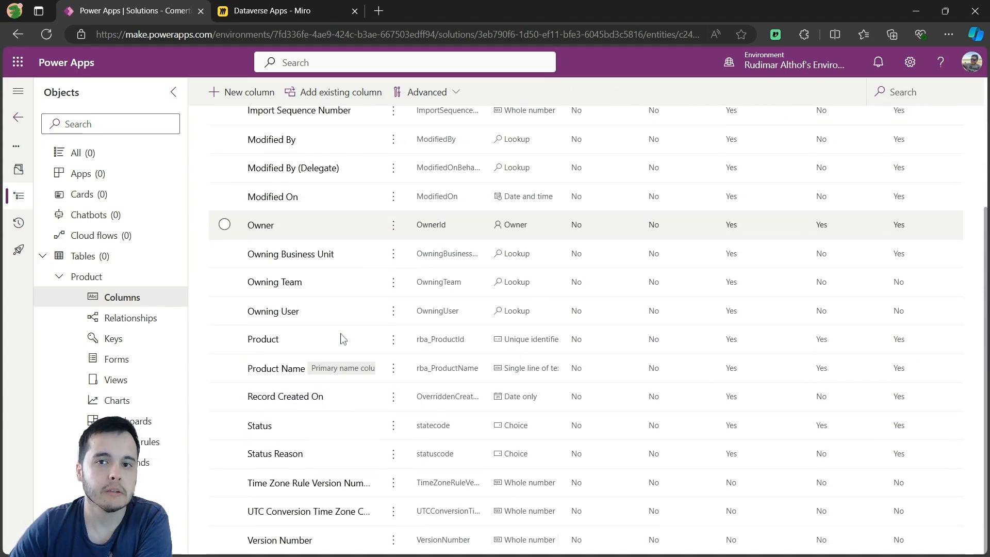
{"action": "scroll", "coordinate": [341, 333], "scroll_direction": "up", "scroll_amount": 3}
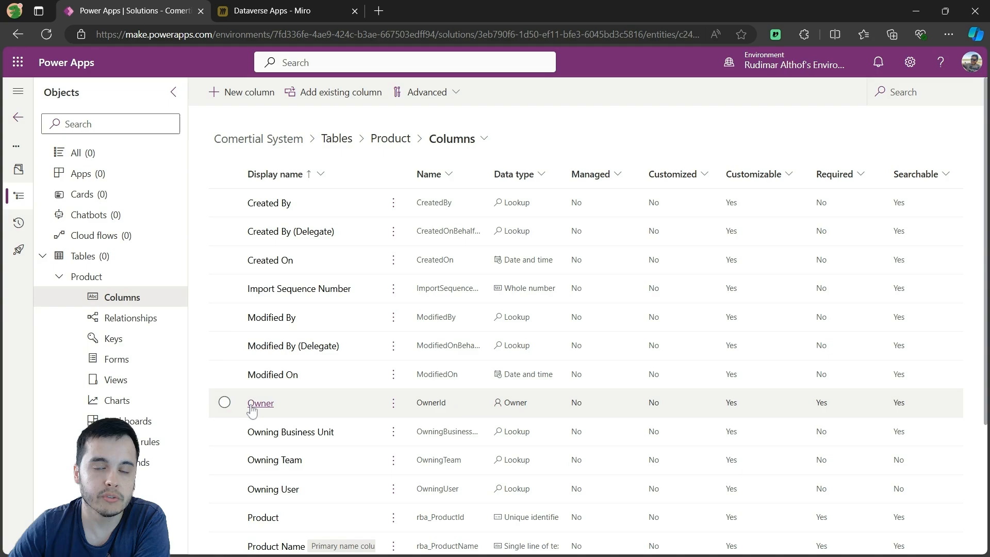
{"action": "scroll", "coordinate": [360, 397], "scroll_direction": "down", "scroll_amount": 1}
{"action": "scroll", "coordinate": [365, 396], "scroll_direction": "down", "scroll_amount": 1}
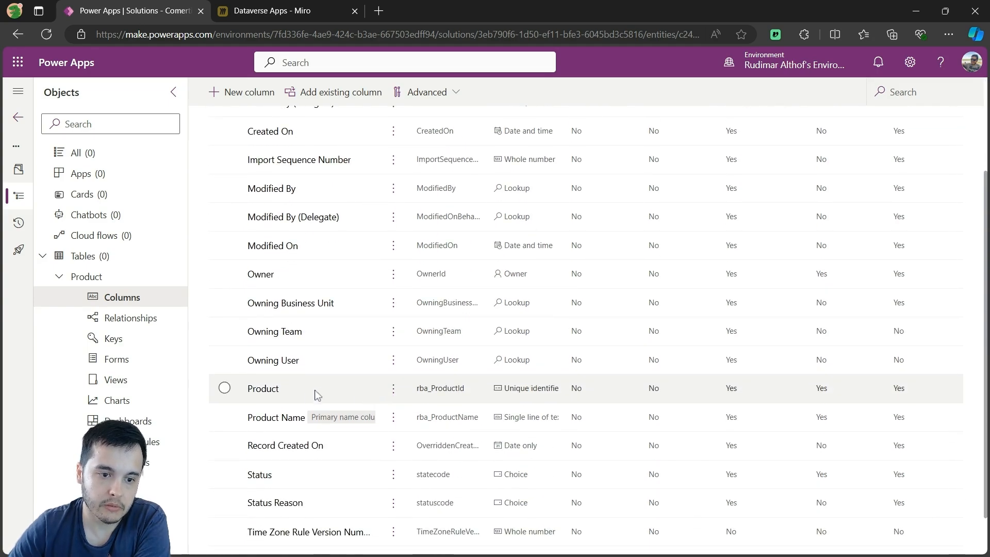
{"action": "left_click", "coordinate": [252, 427]}
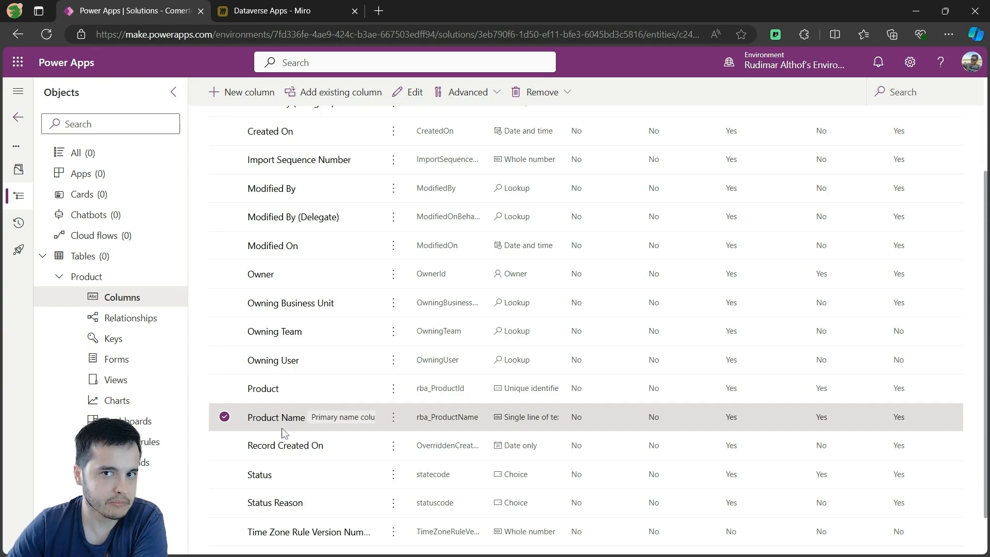
{"action": "left_click", "coordinate": [344, 399]}
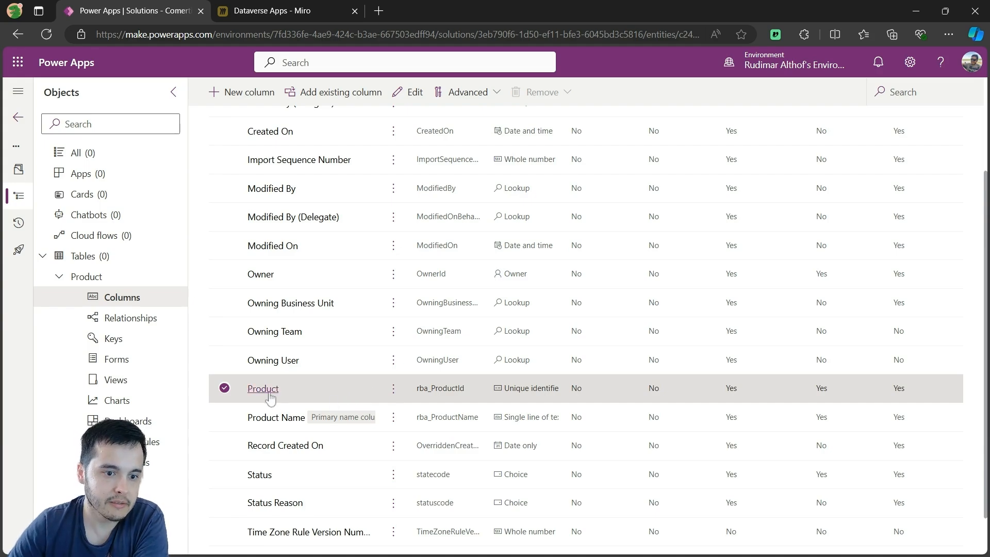
Return from the column list to the Product table's overview with its columns and data grid
{"action": "scroll", "coordinate": [354, 427], "scroll_direction": "up", "scroll_amount": 3}
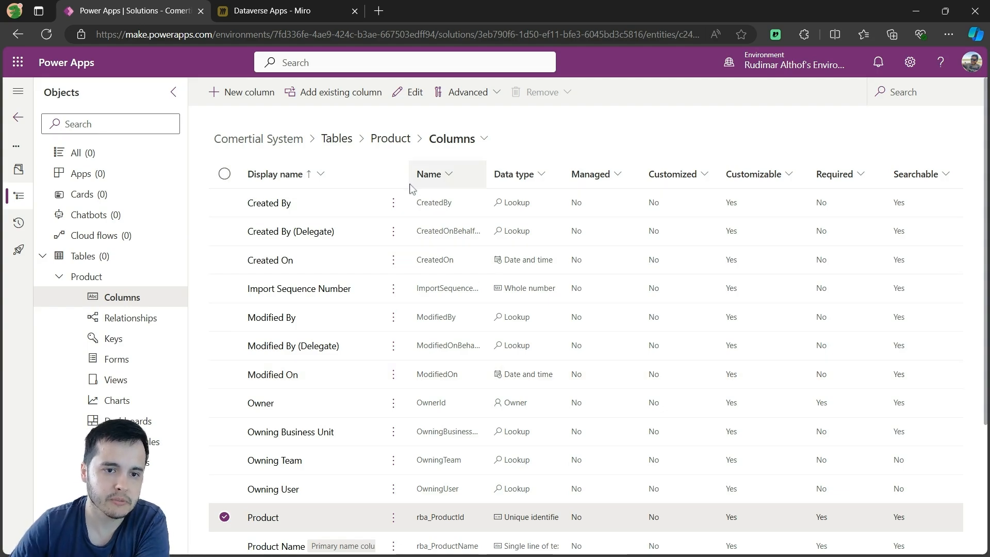
{"action": "left_click", "coordinate": [393, 138]}
{"action": "scroll", "coordinate": [506, 417], "scroll_direction": "down", "scroll_amount": 2}
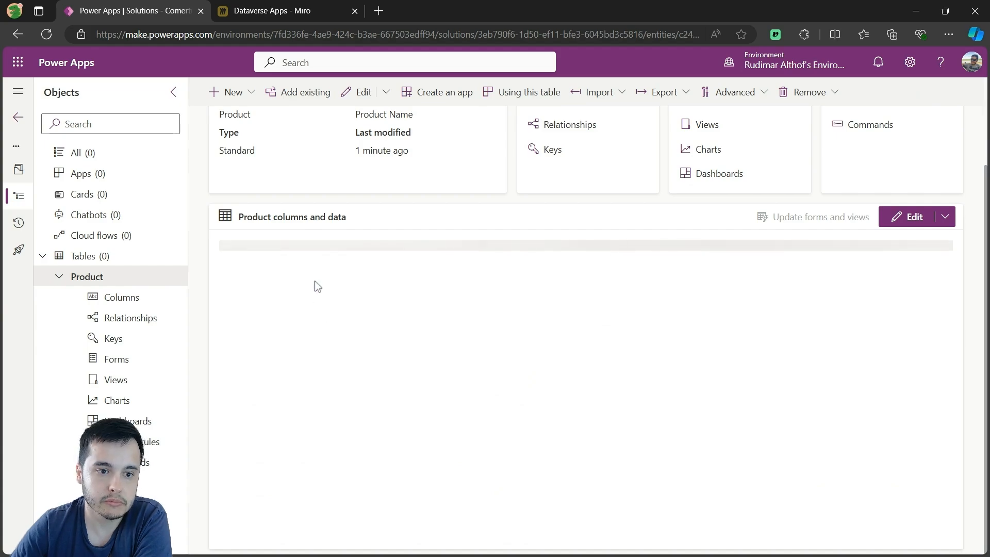
{"action": "scroll", "coordinate": [524, 345], "scroll_direction": "up", "scroll_amount": 1}
{"action": "scroll", "coordinate": [525, 346], "scroll_direction": "up", "scroll_amount": 1}
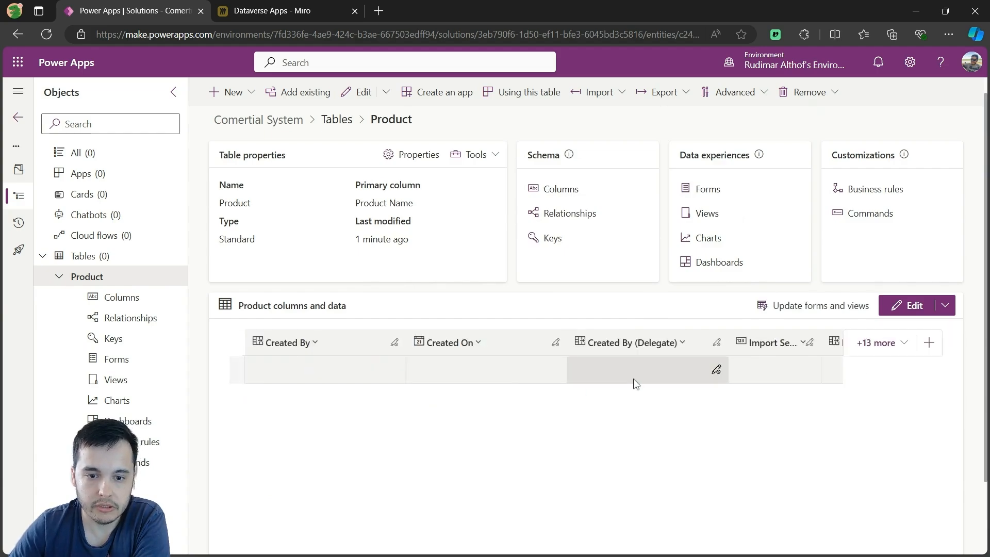
Collapse the Objects list and show the existing Product Name (Primary) column in the Product data grid
{"action": "left_click", "coordinate": [871, 342]}
{"action": "scroll", "coordinate": [777, 386], "scroll_direction": "down", "scroll_amount": 10}
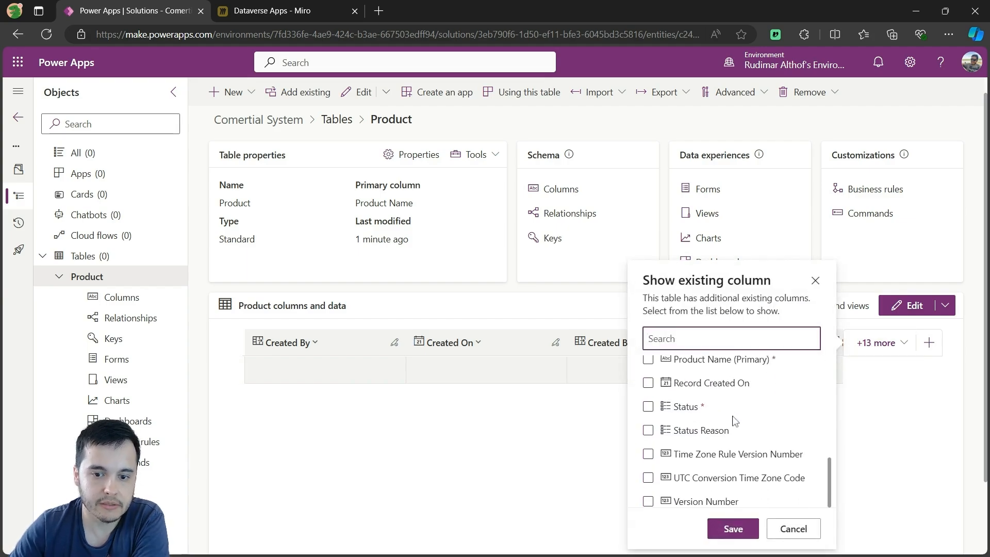
{"action": "left_click", "coordinate": [173, 92]}
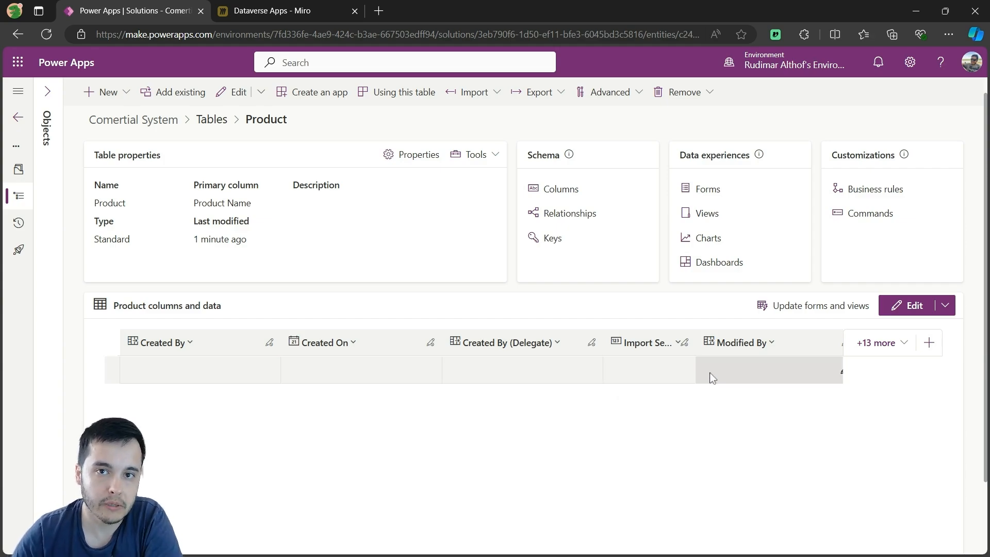
{"action": "left_click", "coordinate": [886, 344]}
{"action": "scroll", "coordinate": [767, 427], "scroll_direction": "down", "scroll_amount": 8}
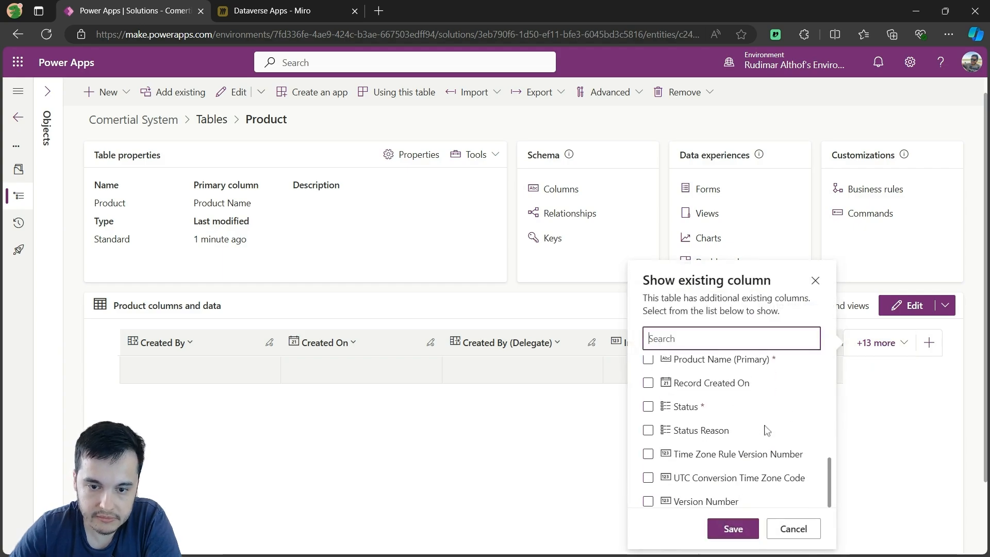
{"action": "scroll", "coordinate": [678, 479], "scroll_direction": "up", "scroll_amount": 3}
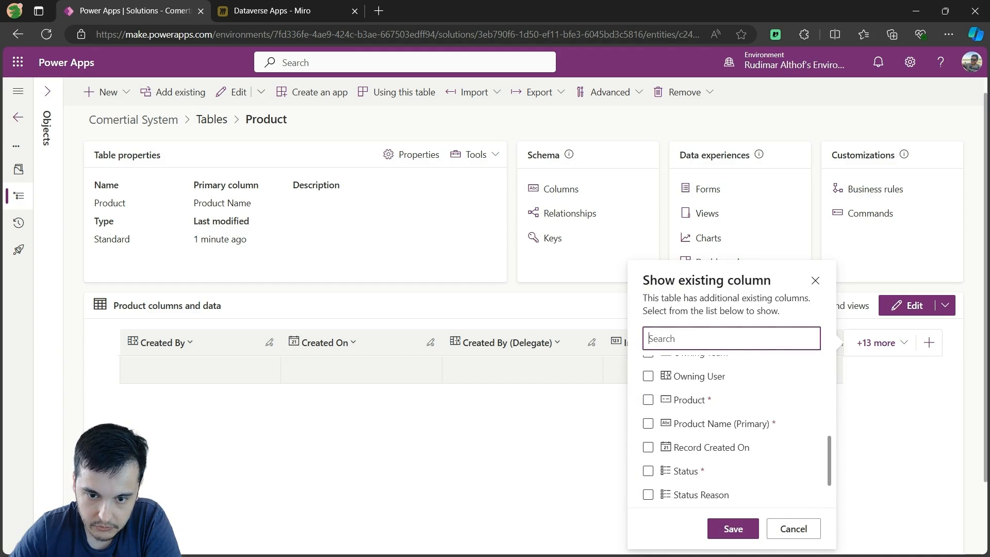
{"action": "left_click", "coordinate": [647, 423]}
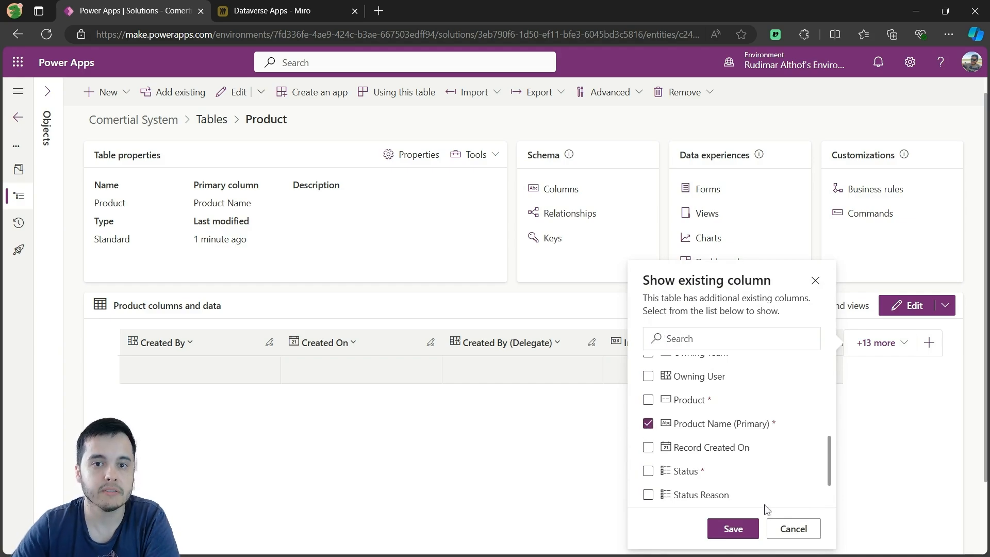
{"action": "left_click", "coordinate": [731, 529]}
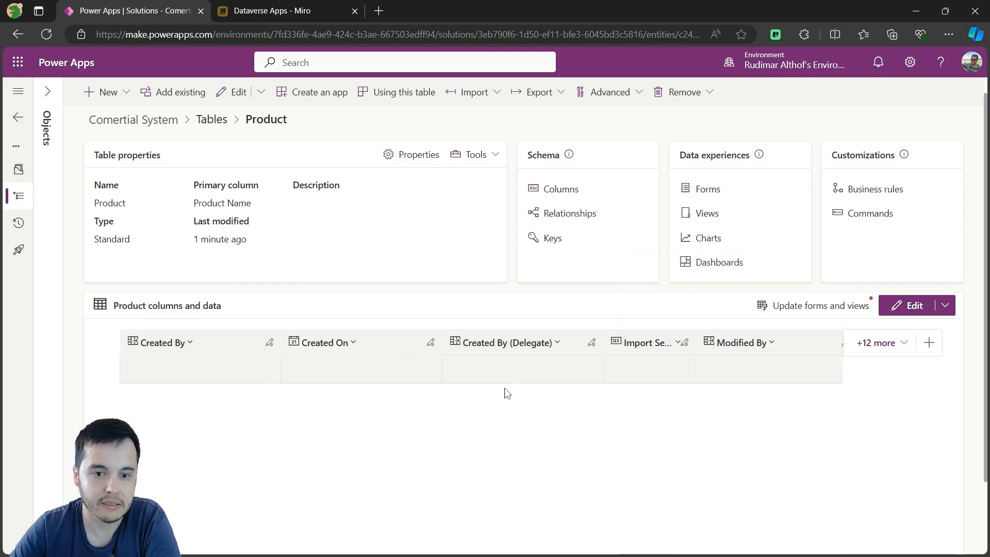
Move the Product Name column to the first position in the Product data grid, before Created By
{"action": "scroll", "coordinate": [515, 521], "scroll_direction": "down", "scroll_amount": 2}
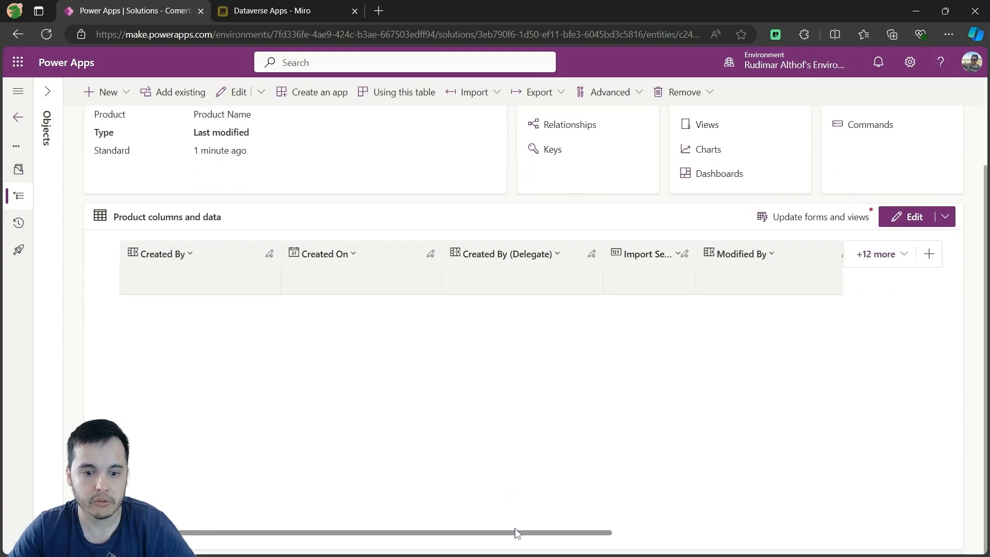
{"action": "left_click_drag", "start_coordinate": [509, 532], "coordinate": [790, 521]}
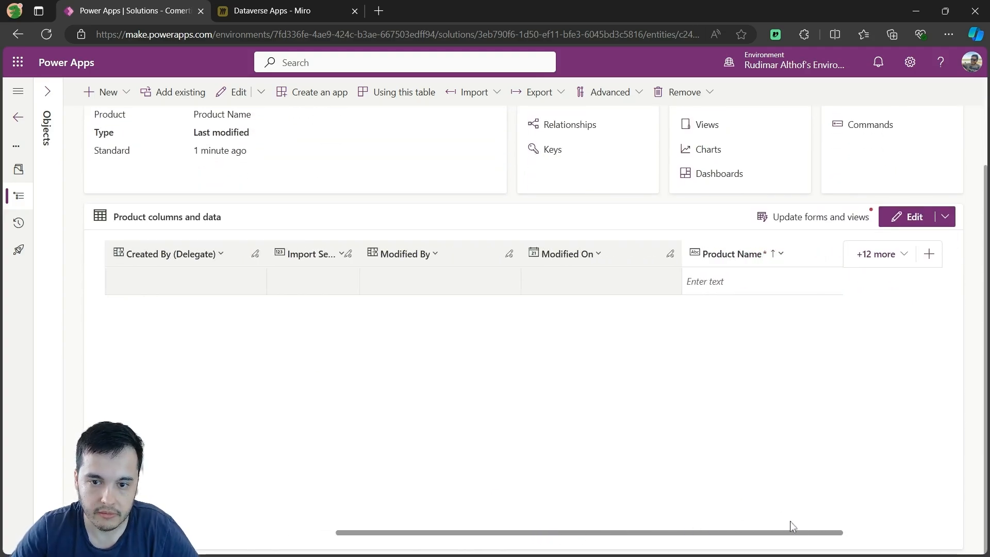
{"action": "left_click_drag", "start_coordinate": [723, 261], "coordinate": [152, 253]}
{"action": "left_click_drag", "start_coordinate": [378, 534], "coordinate": [228, 533]}
{"action": "left_click_drag", "start_coordinate": [490, 254], "coordinate": [207, 303]}
Add a record to the Product table with the product name Beer 01
{"action": "left_click", "coordinate": [195, 288]}
{"action": "left_click", "coordinate": [195, 289]}
{"action": "type", "text": "Beer 01"}
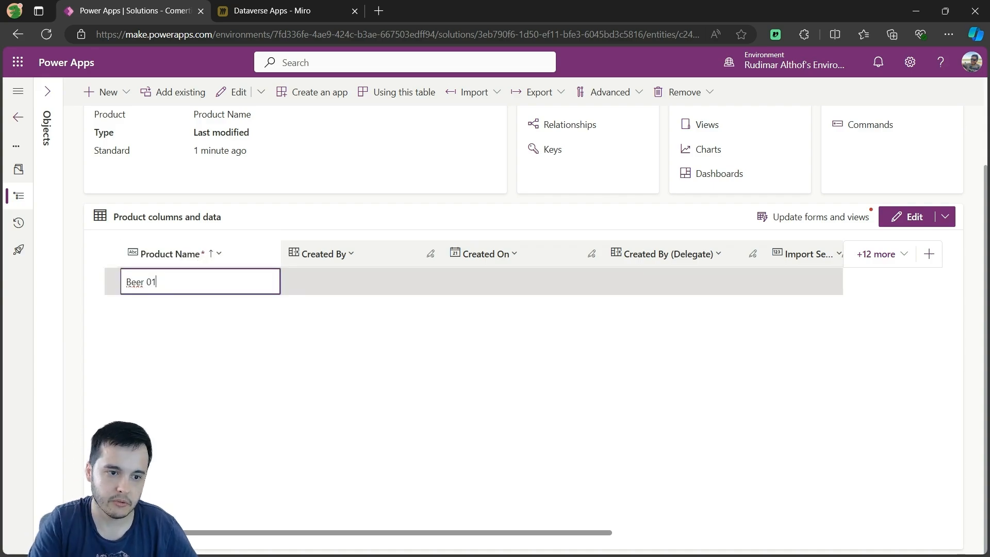
{"action": "key", "text": "Return"}
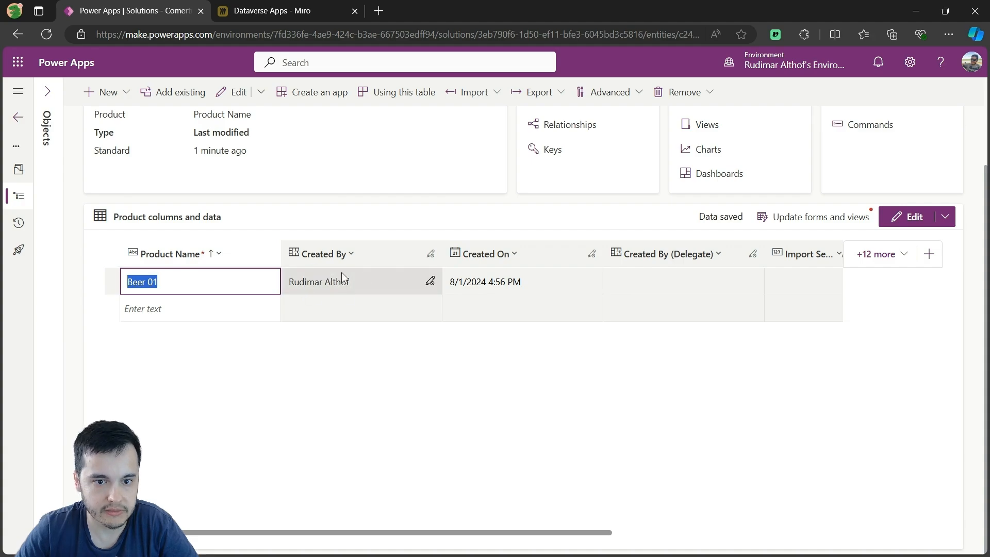
Show the existing Product unique identifier column in the Product data grid
{"action": "left_click", "coordinate": [513, 531]}
{"action": "left_click", "coordinate": [585, 537]}
{"action": "left_click_drag", "start_coordinate": [598, 533], "coordinate": [903, 521]}
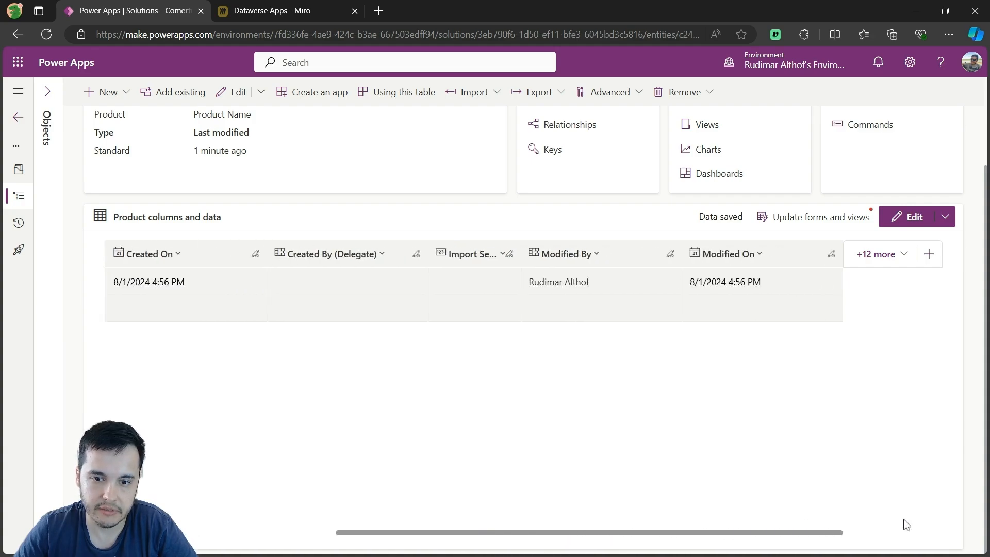
{"action": "left_click", "coordinate": [881, 256]}
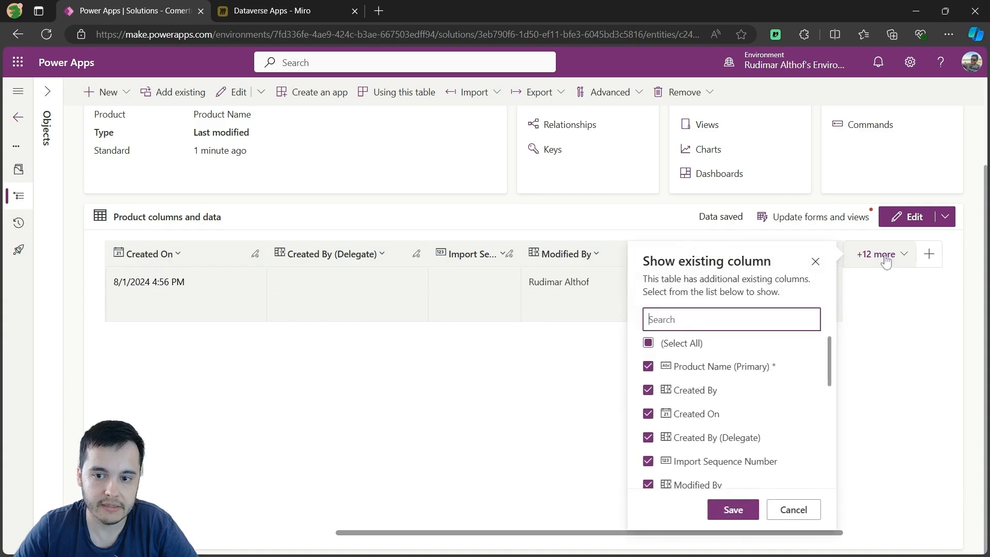
{"action": "scroll", "coordinate": [795, 365], "scroll_direction": "down", "scroll_amount": 3}
{"action": "scroll", "coordinate": [702, 396], "scroll_direction": "down", "scroll_amount": 2}
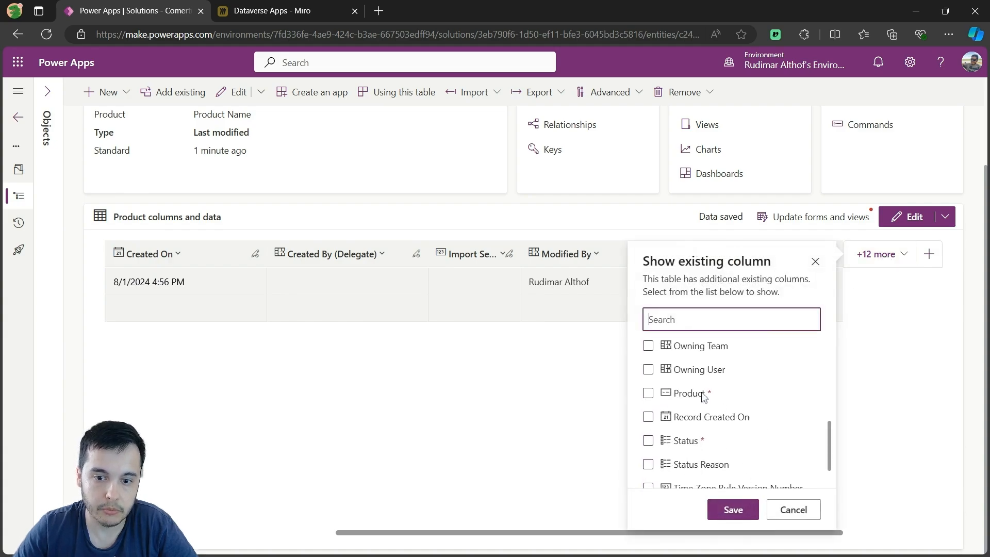
{"action": "left_click", "coordinate": [648, 394]}
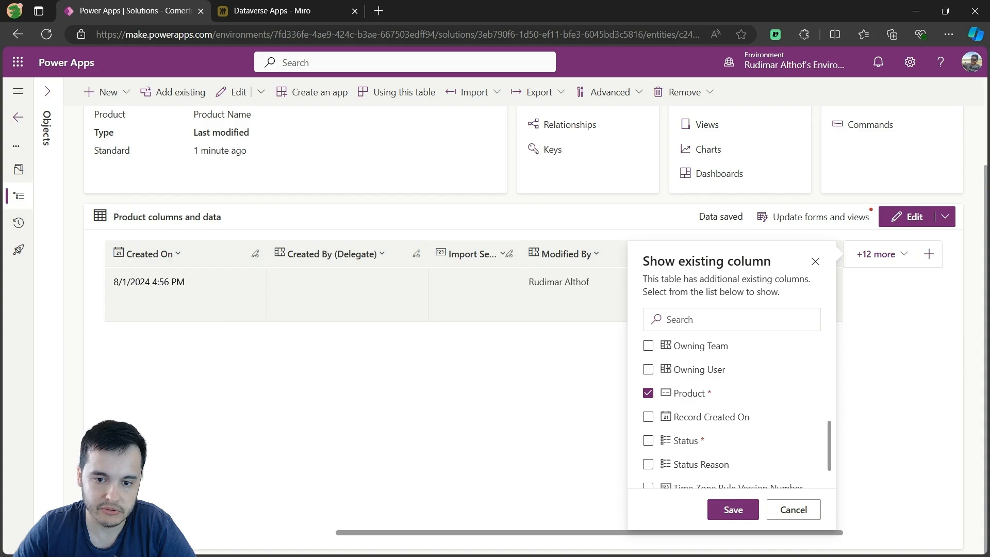
{"action": "left_click", "coordinate": [733, 512]}
Place the Product identifier column directly after Product Name and select the Beer 01 record's identifier
{"action": "left_click_drag", "start_coordinate": [513, 537], "coordinate": [897, 536]}
{"action": "left_click_drag", "start_coordinate": [716, 263], "coordinate": [290, 261]}
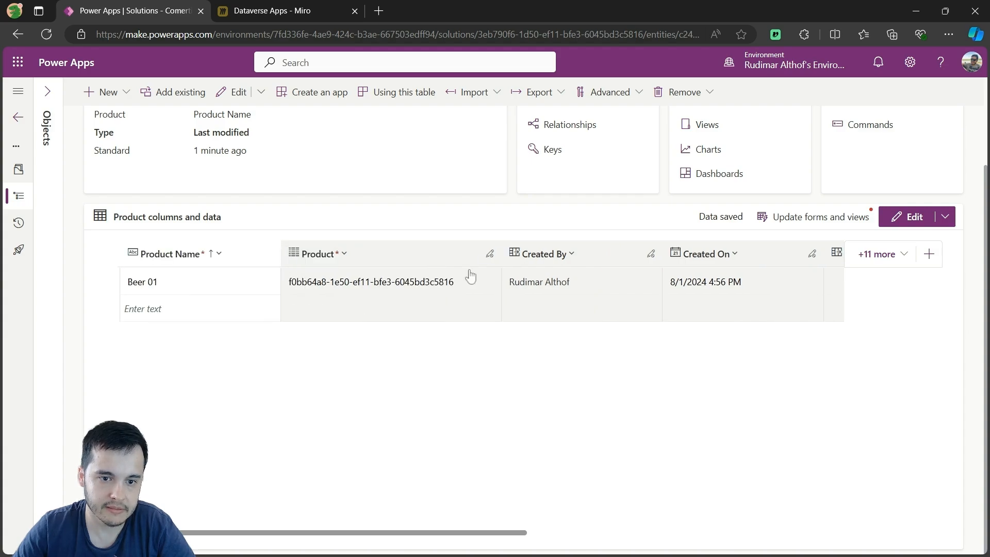
{"action": "left_click", "coordinate": [459, 285]}
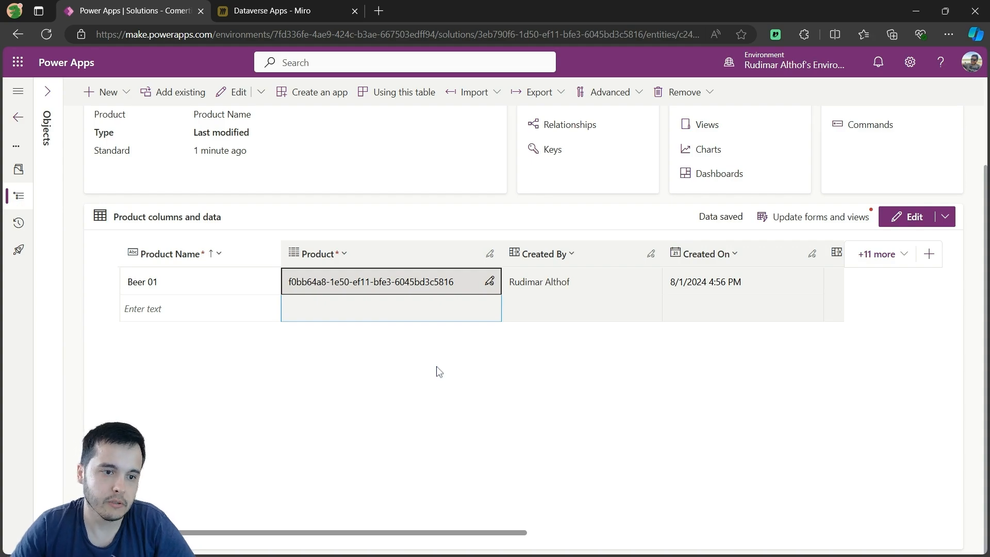
{"action": "scroll", "coordinate": [436, 372], "scroll_direction": "up", "scroll_amount": 2}
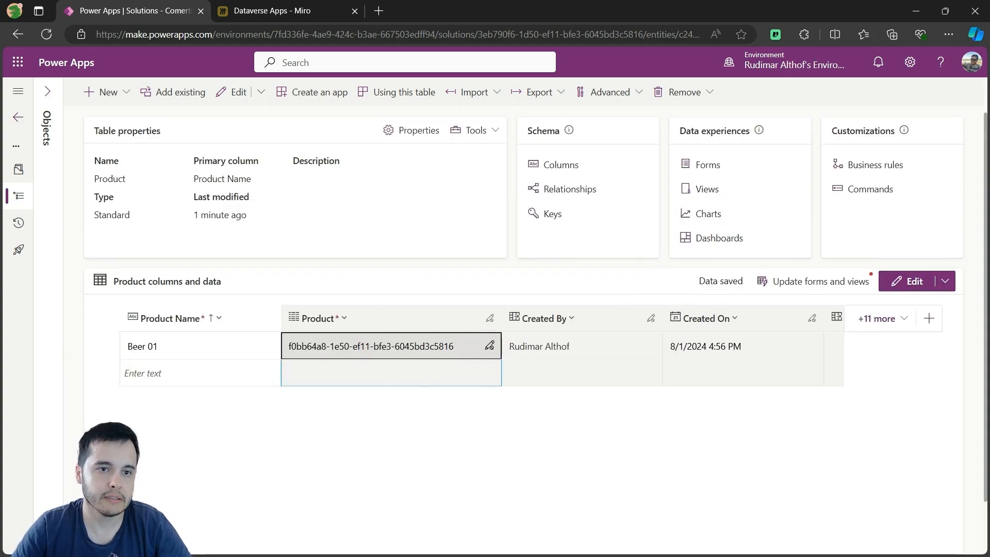
Switch to the Miro board and review the PRODUCTS table's planned columns, from Product Name through Is Best Seller, with their data types
{"action": "left_click", "coordinate": [282, 14]}
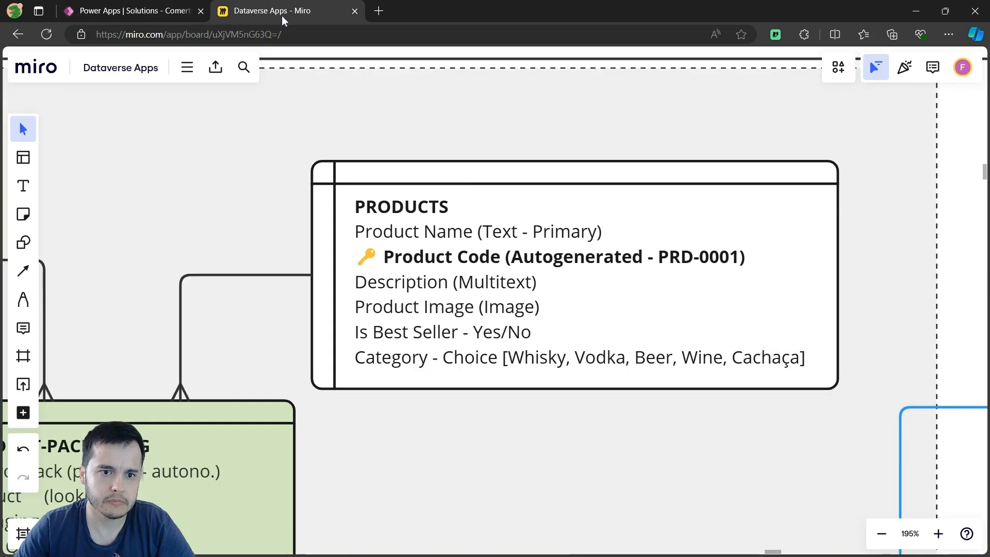
{"action": "double_click", "coordinate": [622, 236]}
{"action": "left_click_drag", "start_coordinate": [602, 233], "coordinate": [356, 240]}
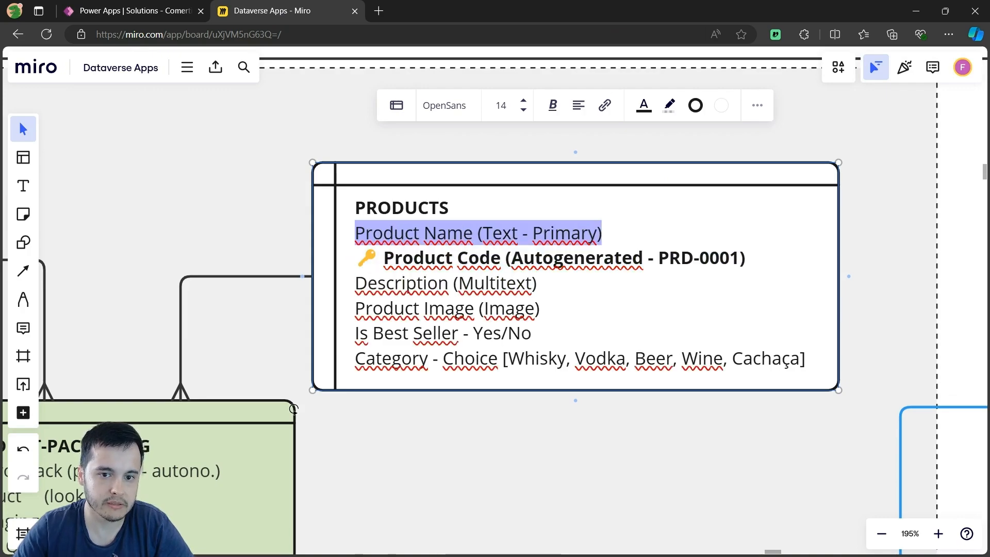
{"action": "left_click", "coordinate": [479, 258]}
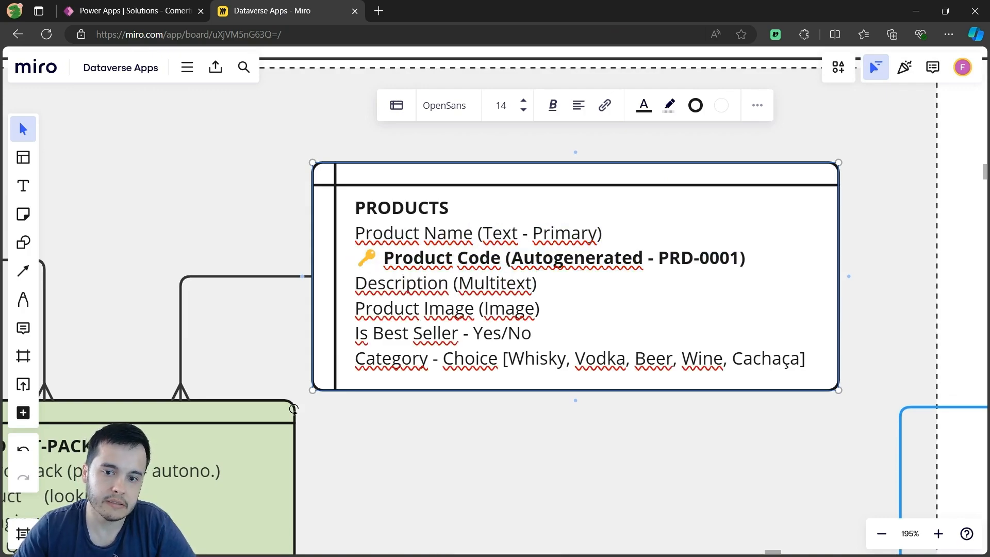
{"action": "left_click_drag", "start_coordinate": [745, 258], "coordinate": [355, 257]}
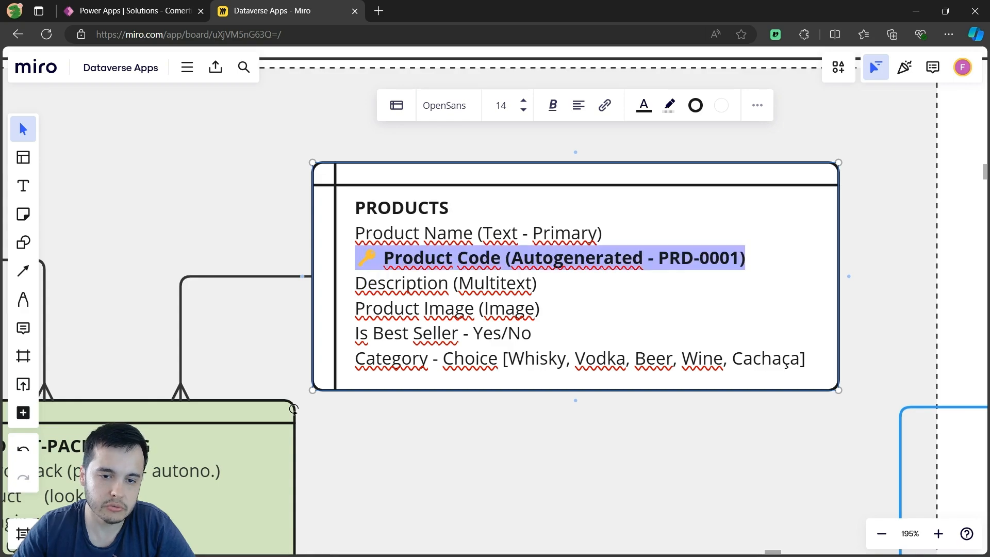
{"action": "left_click", "coordinate": [537, 283]}
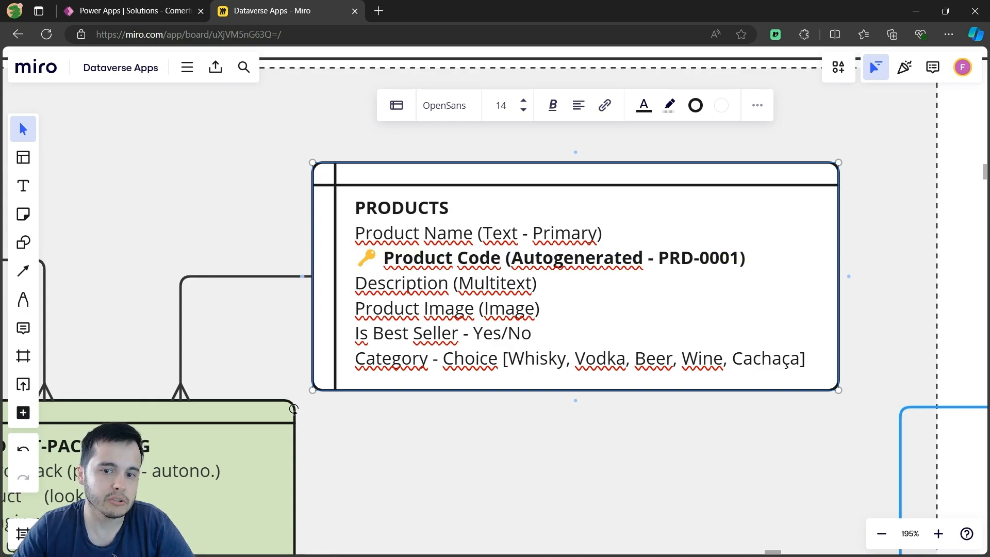
{"action": "left_click_drag", "start_coordinate": [739, 258], "coordinate": [669, 258]}
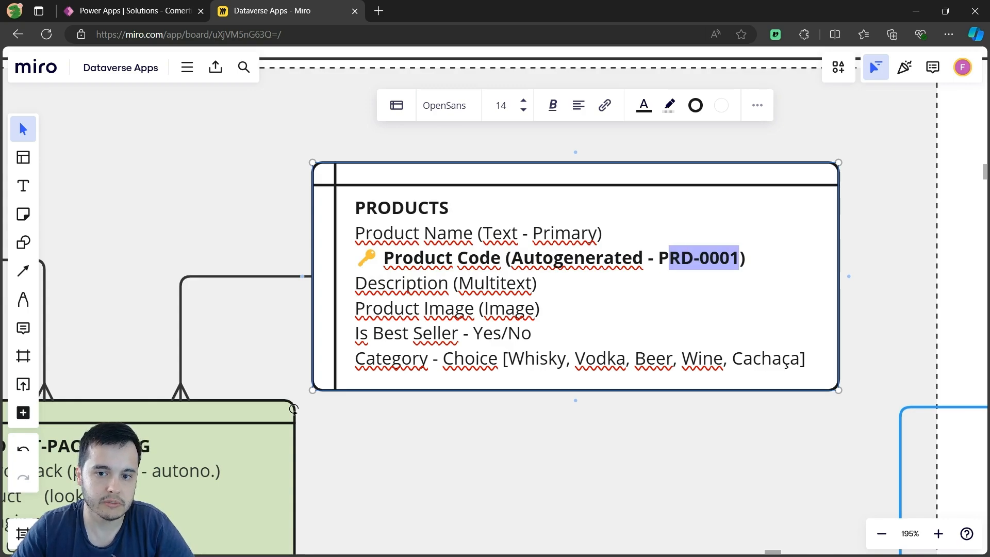
{"action": "left_click", "coordinate": [699, 258]}
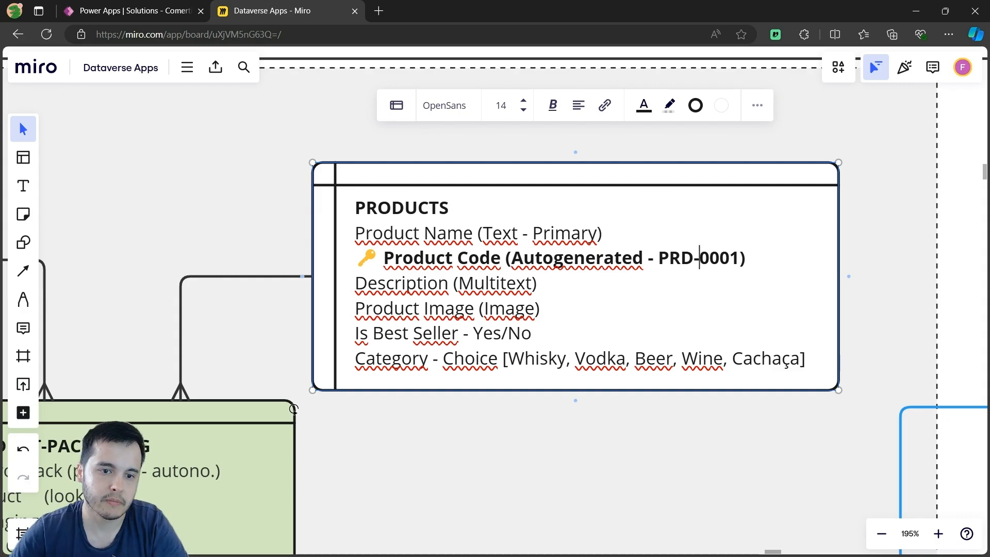
{"action": "key", "text": "Down"}
{"action": "key", "text": "shift+Home"}
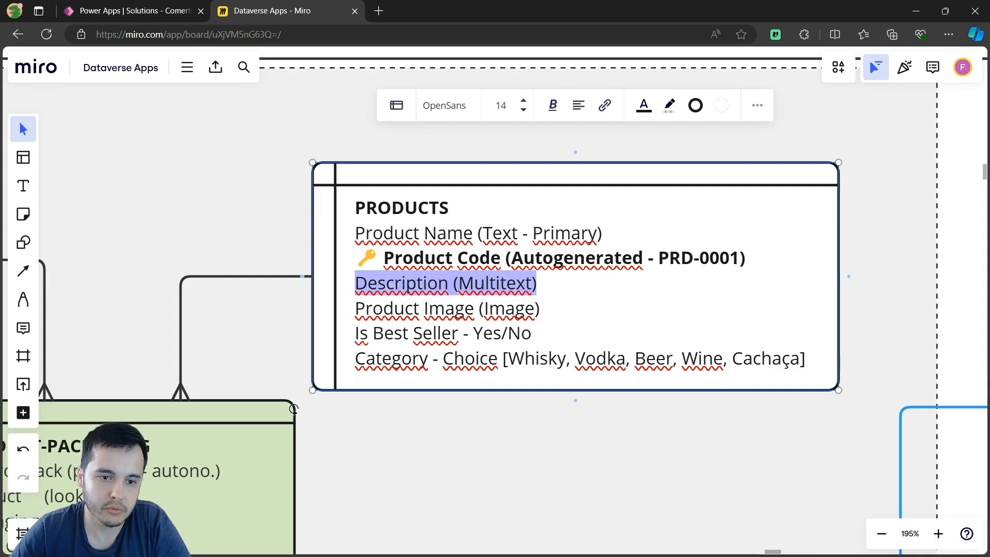
{"action": "left_click_drag", "start_coordinate": [539, 308], "coordinate": [366, 308]}
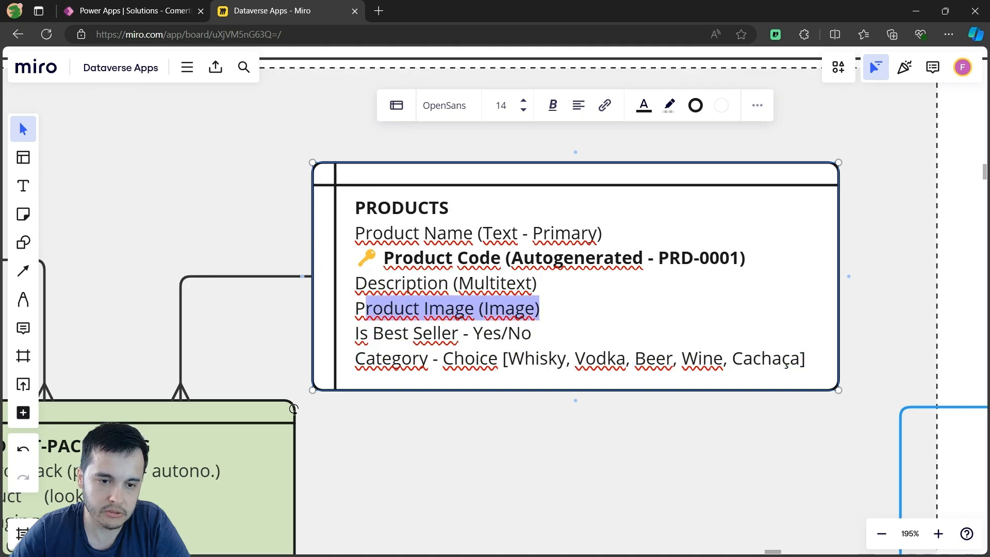
{"action": "left_click_drag", "start_coordinate": [531, 333], "coordinate": [354, 332]}
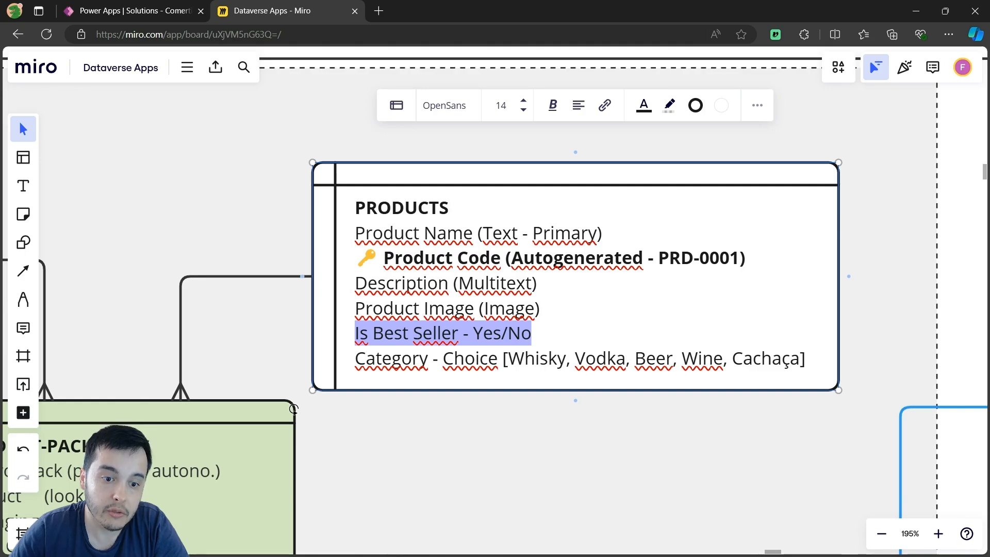
Examine the PRODUCTS table's Category entry, including its Choice data type and list of options
{"action": "left_click_drag", "start_coordinate": [355, 358], "coordinate": [438, 358]}
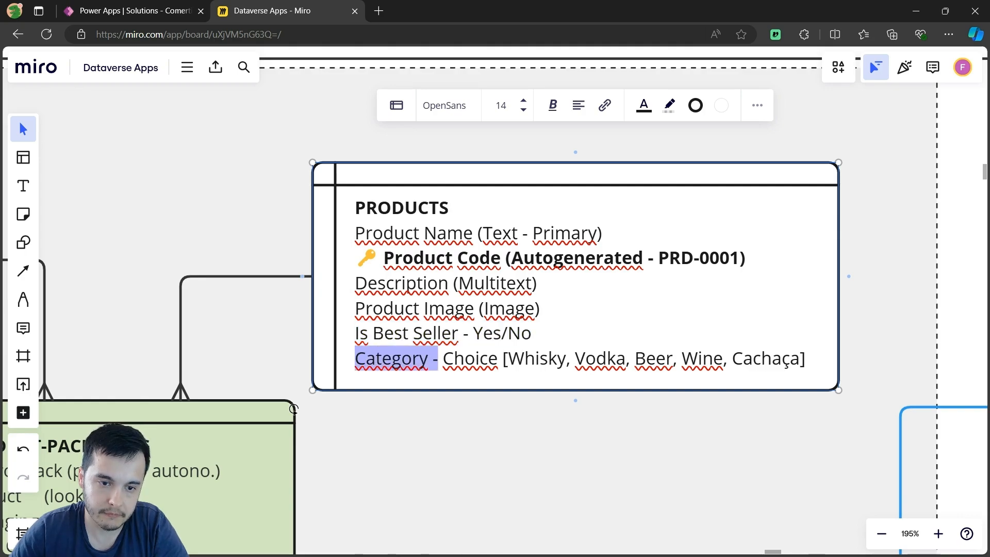
{"action": "key", "text": "ctrl+Right"}
{"action": "key", "text": "ctrl+shift+Right"}
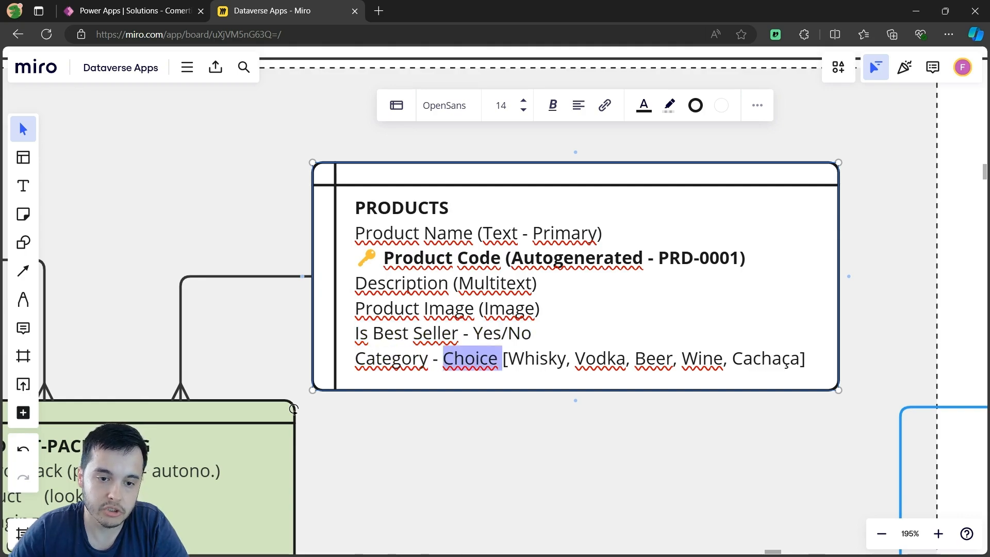
{"action": "key", "text": "ctrl+Right"}
{"action": "key", "text": "ctrl+shift+Right"}
{"action": "key", "text": "ctrl+shift+Right"}
{"action": "key", "text": "ctrl+shift+Right"}
{"action": "key", "text": "ctrl+shift+Right"}
{"action": "key", "text": "ctrl+shift+Right"}
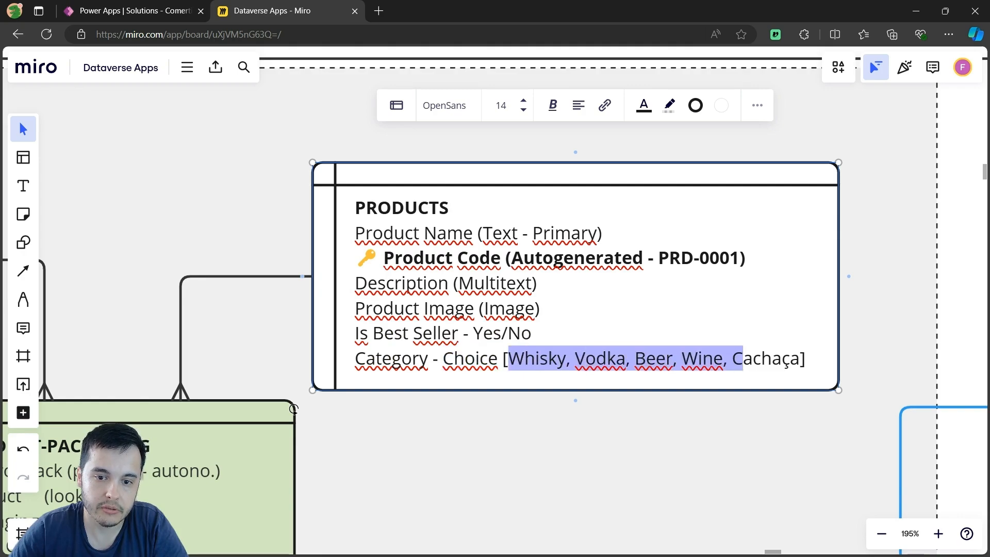
{"action": "key", "text": "shift+Left"}
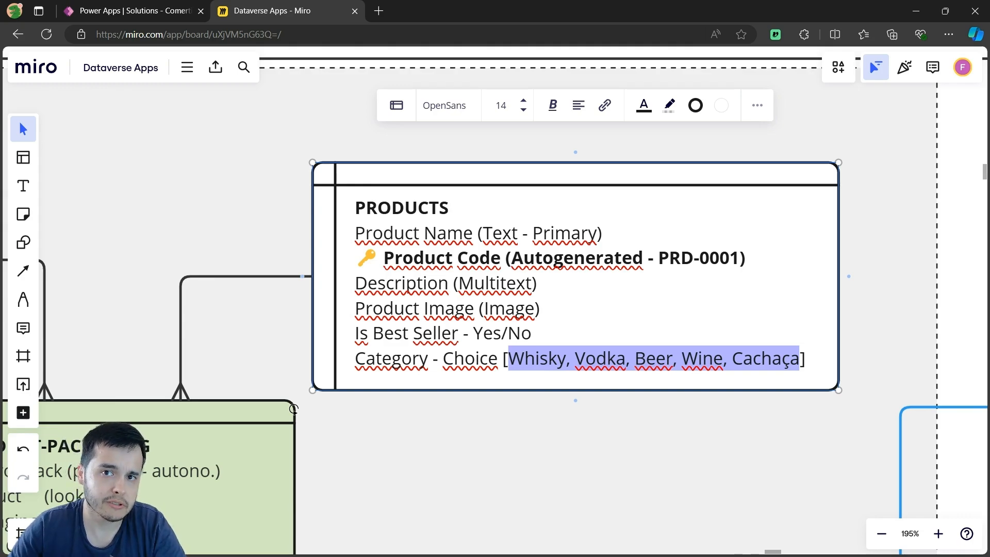
{"action": "key", "text": "Right"}
{"action": "key", "text": "Left"}
{"action": "key", "text": "Left"}
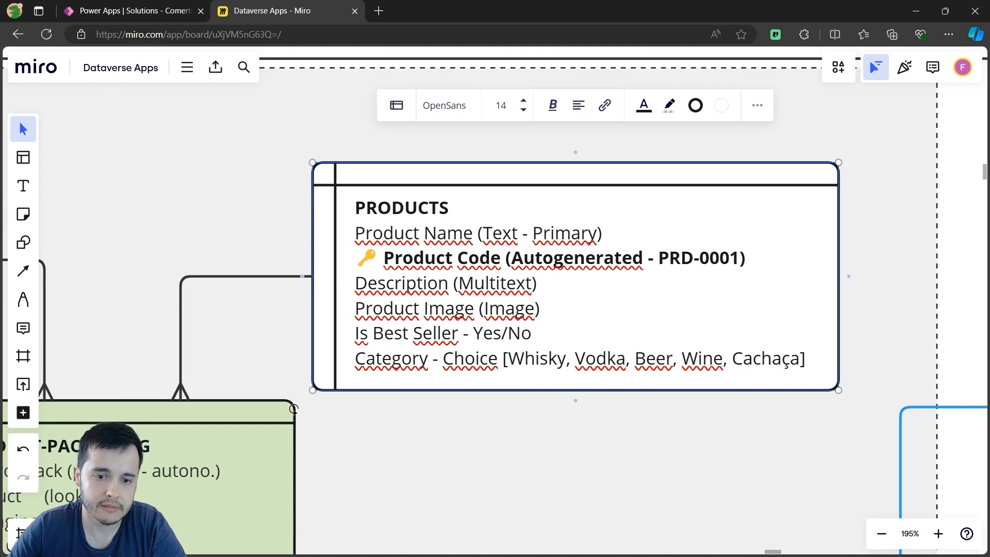
Review the Category choices and the Product Code's autogenerated PRD-0001 format in the PRODUCTS table
{"action": "left_click_drag", "start_coordinate": [355, 359], "coordinate": [806, 358]}
{"action": "key", "text": "Down"}
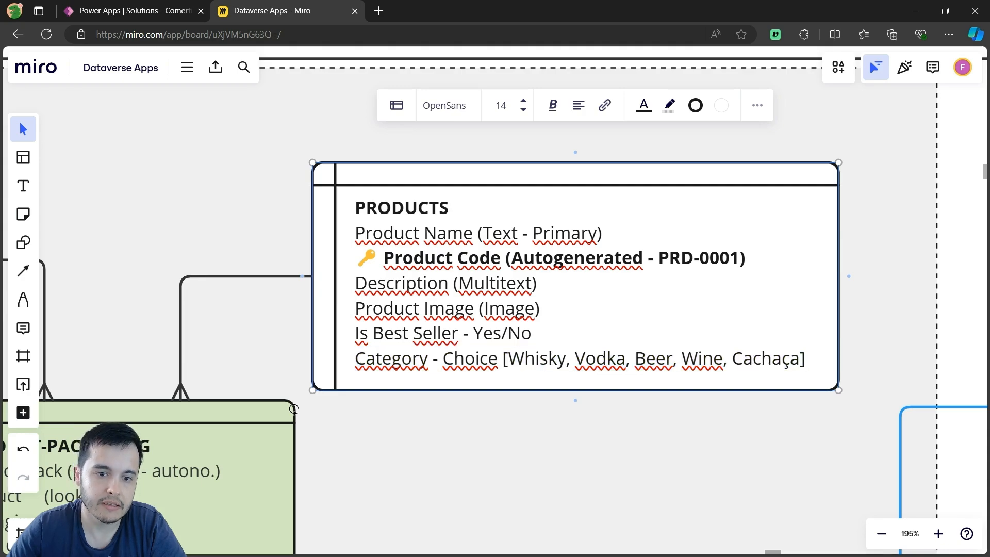
{"action": "left_click_drag", "start_coordinate": [506, 358], "coordinate": [799, 359]}
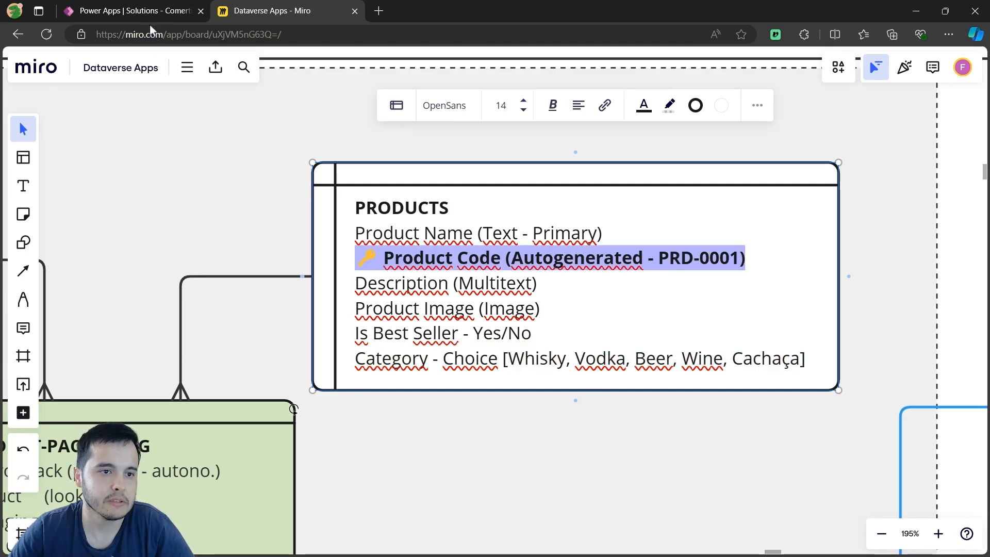
Switch to Power Apps and start a new Product table column named Product Code with the Autonumber data type
{"action": "left_click", "coordinate": [139, 13]}
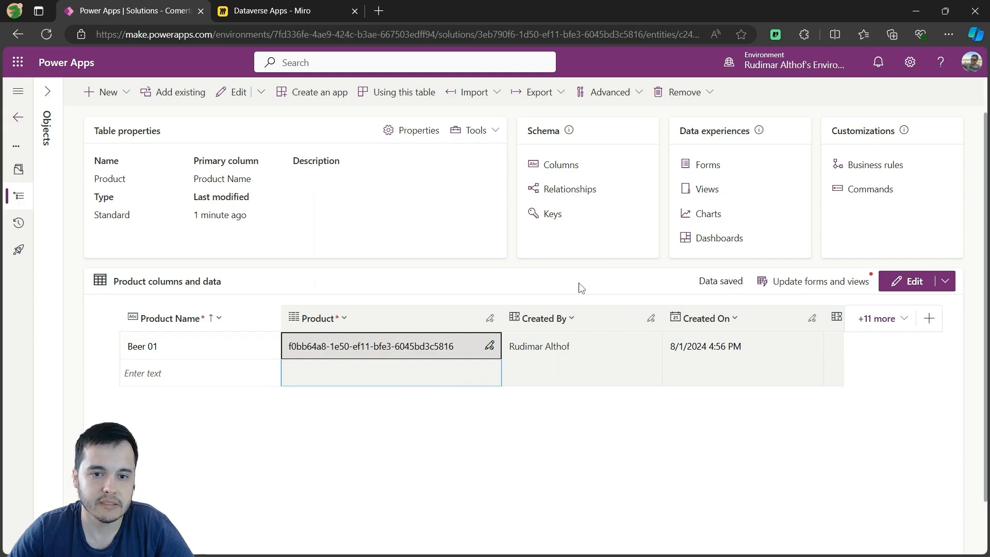
{"action": "left_click", "coordinate": [557, 169]}
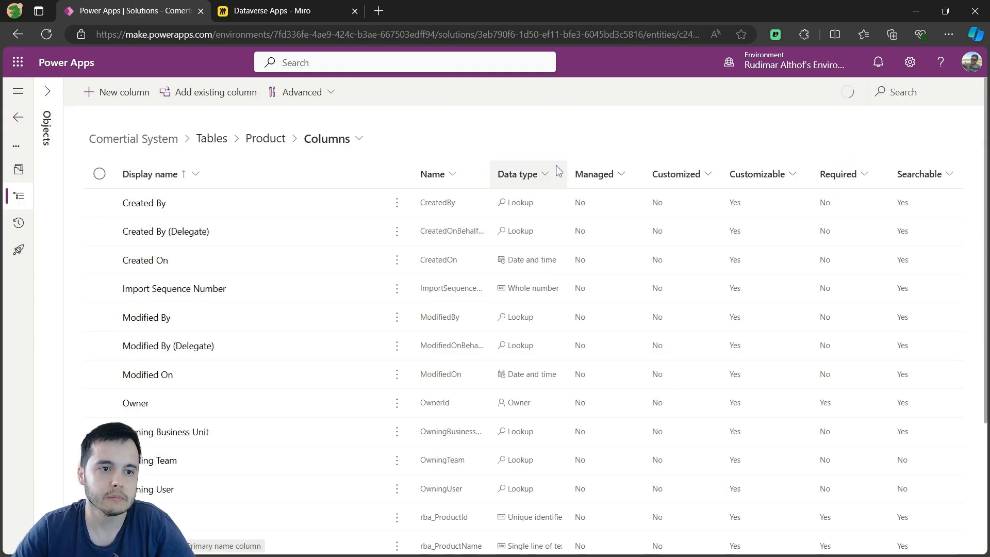
{"action": "left_click", "coordinate": [130, 99]}
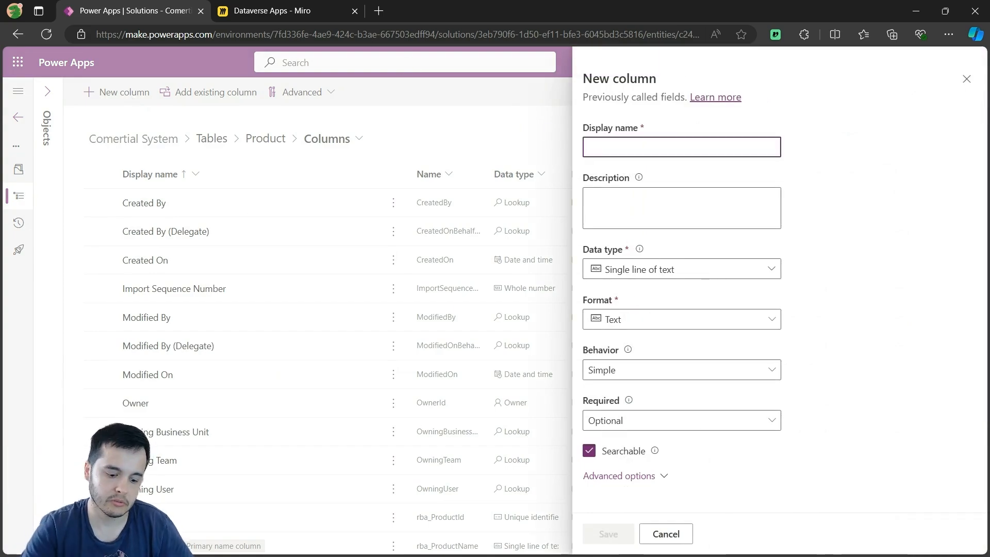
{"action": "type", "text": "Product Code"}
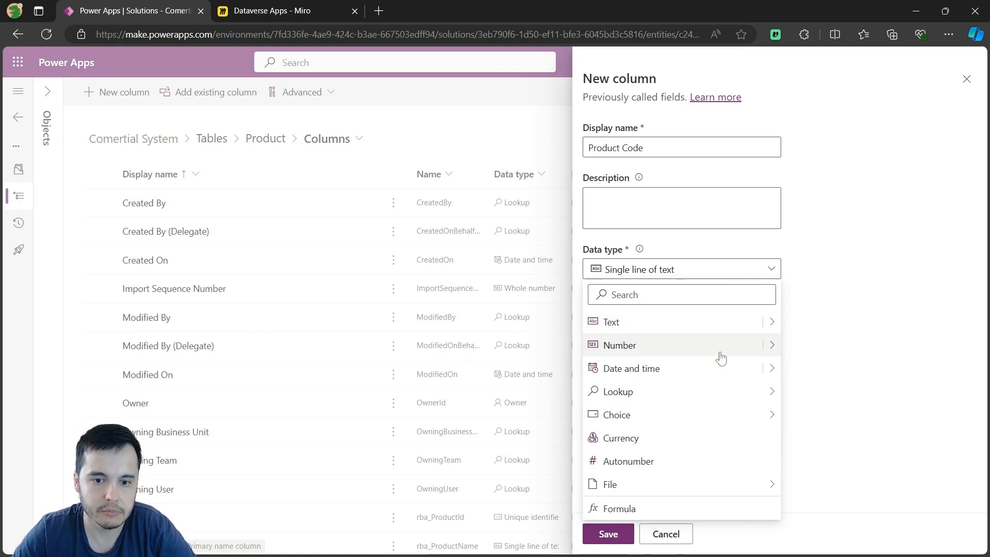
{"action": "mouse_move", "coordinate": [701, 401]}
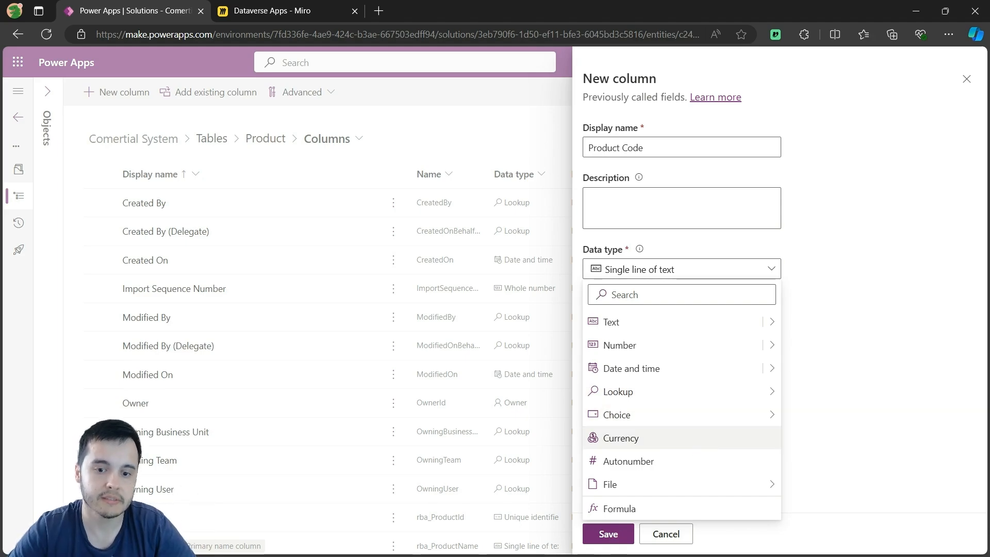
{"action": "left_click", "coordinate": [637, 463]}
Keep the autonumber type as String prefixed number and set the prefix to PRD
{"action": "scroll", "coordinate": [799, 312], "scroll_direction": "down", "scroll_amount": 1}
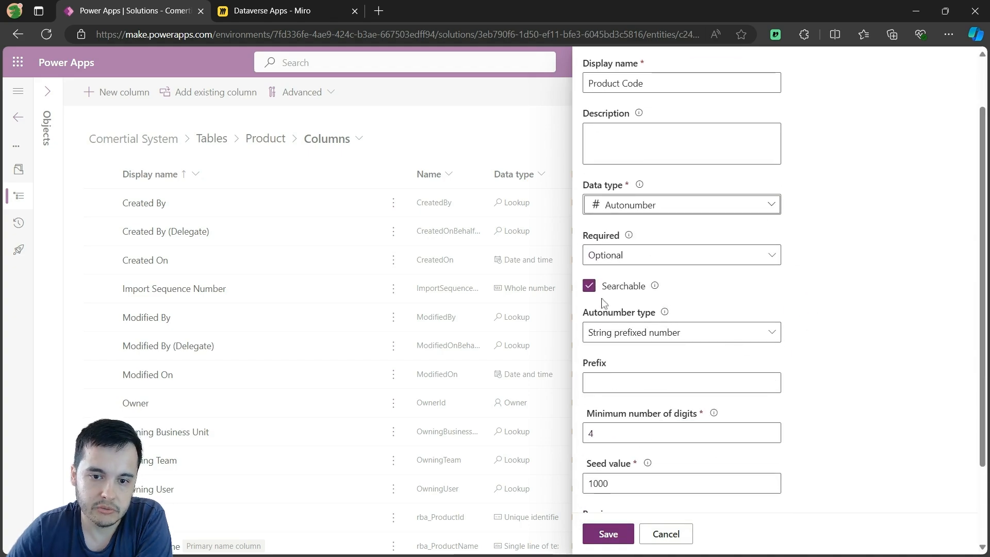
{"action": "left_click", "coordinate": [671, 332]}
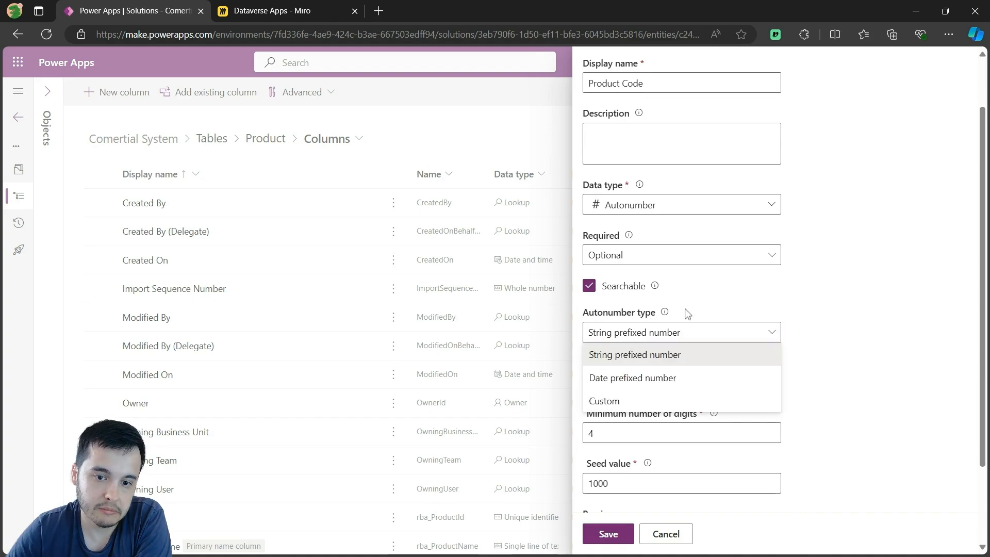
{"action": "left_click", "coordinate": [650, 340]}
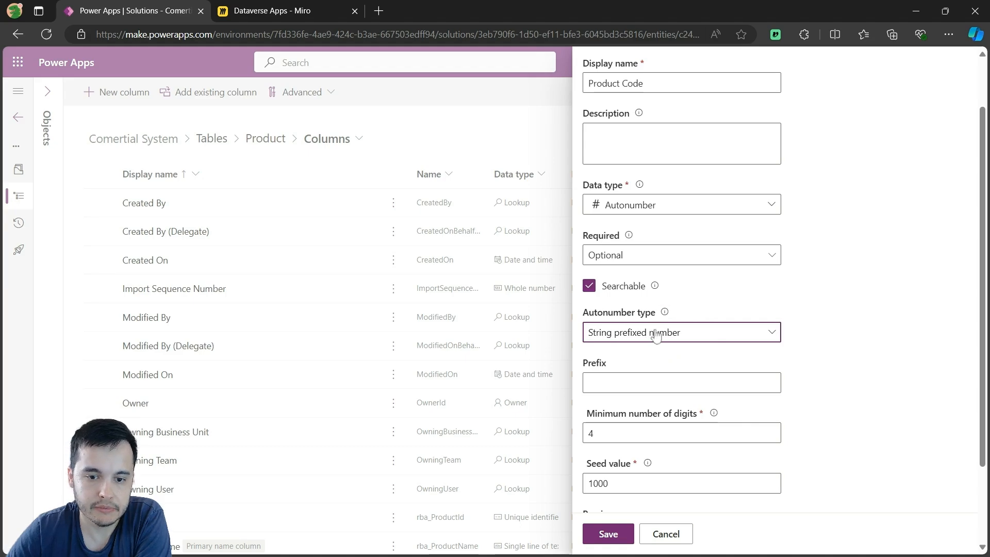
{"action": "scroll", "coordinate": [655, 335], "scroll_direction": "down", "scroll_amount": 2}
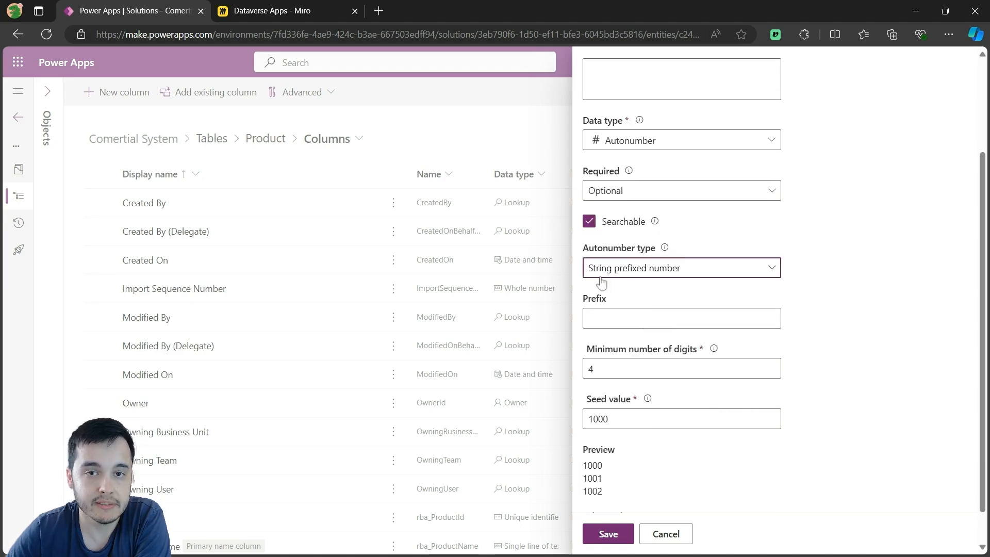
{"action": "left_click", "coordinate": [603, 318]}
{"action": "type", "text": "PRD"}
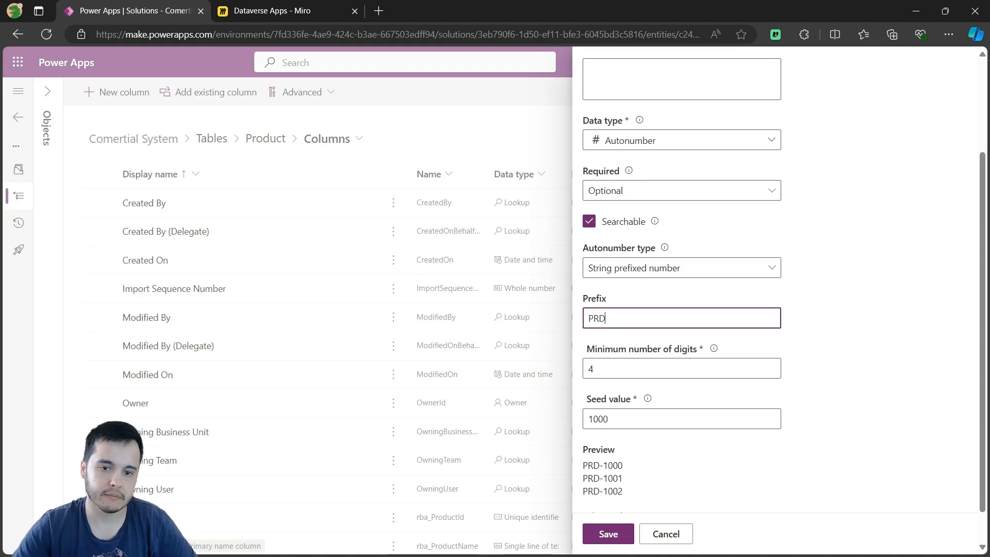
{"action": "left_click", "coordinate": [878, 363]}
Set the autonumber seed value to 0 and check the second code in the preview
{"action": "scroll", "coordinate": [745, 375], "scroll_direction": "down", "scroll_amount": 1}
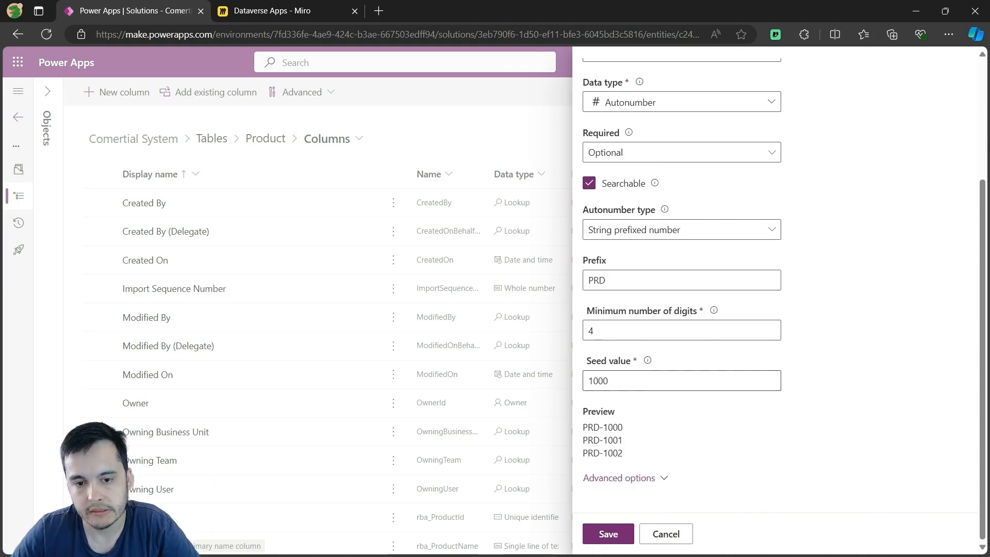
{"action": "left_click_drag", "start_coordinate": [602, 331], "coordinate": [571, 325]}
{"action": "left_click_drag", "start_coordinate": [602, 427], "coordinate": [627, 429]}
{"action": "left_click_drag", "start_coordinate": [612, 380], "coordinate": [565, 390]}
{"action": "type", "text": "0"}
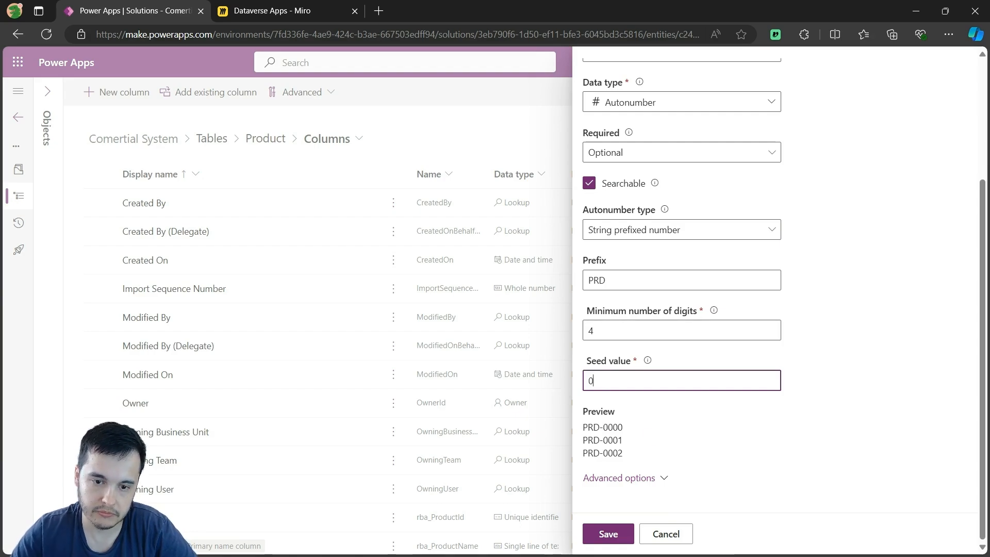
{"action": "left_click_drag", "start_coordinate": [582, 432], "coordinate": [619, 439]}
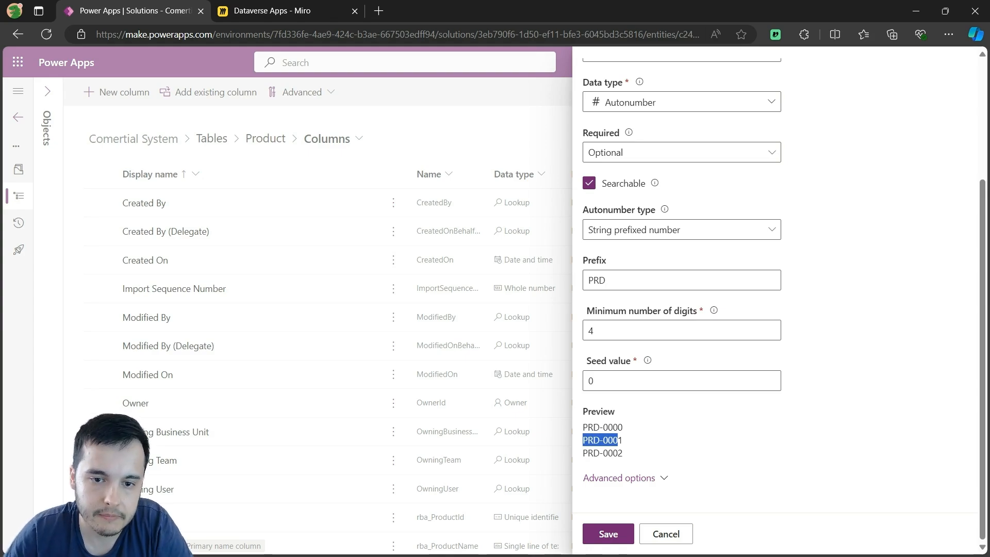
{"action": "left_click", "coordinate": [865, 224]}
Try the Date prefixed number and Custom autonumber types, checking the date format choices and the Format explanation
{"action": "left_click", "coordinate": [667, 233]}
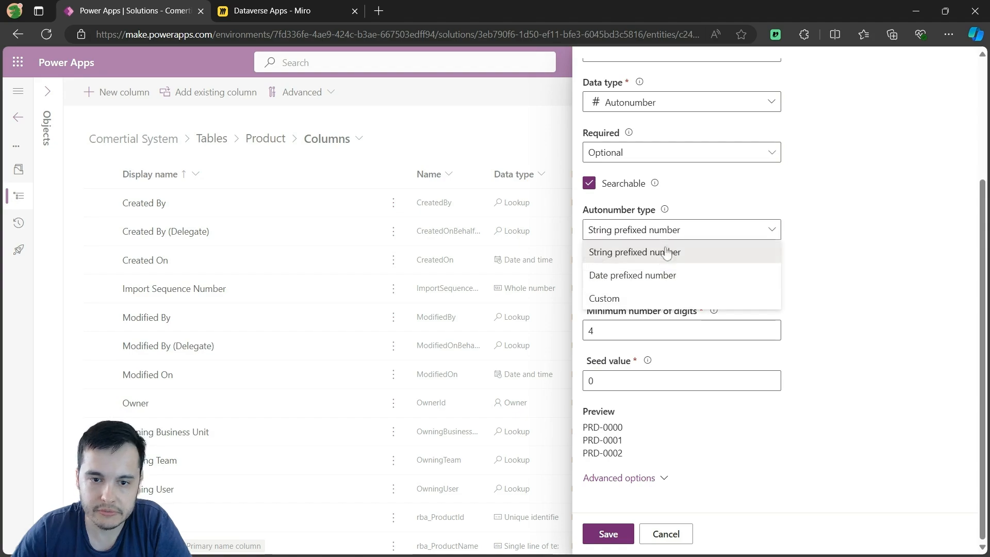
{"action": "left_click", "coordinate": [648, 276]}
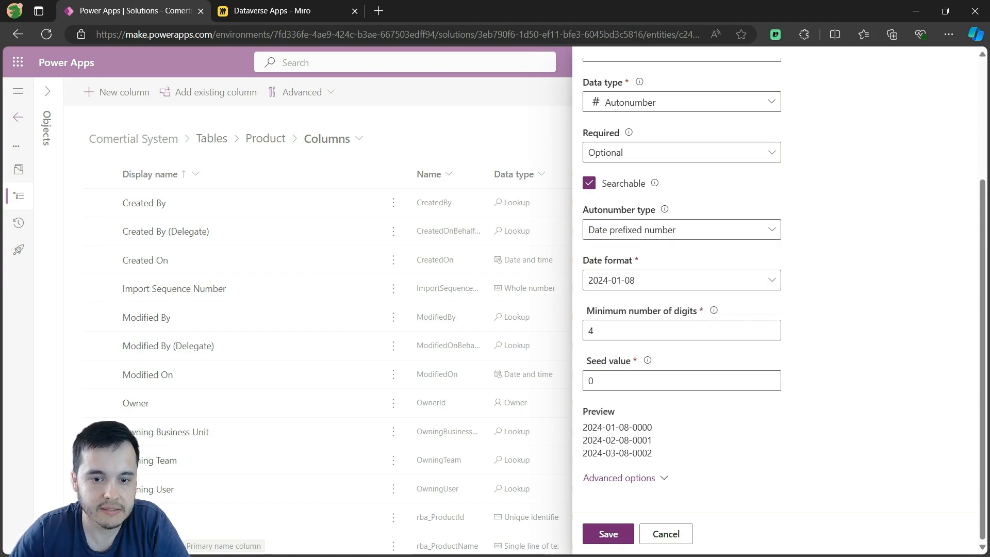
{"action": "left_click_drag", "start_coordinate": [629, 427], "coordinate": [582, 427]}
{"action": "left_click", "coordinate": [747, 285]}
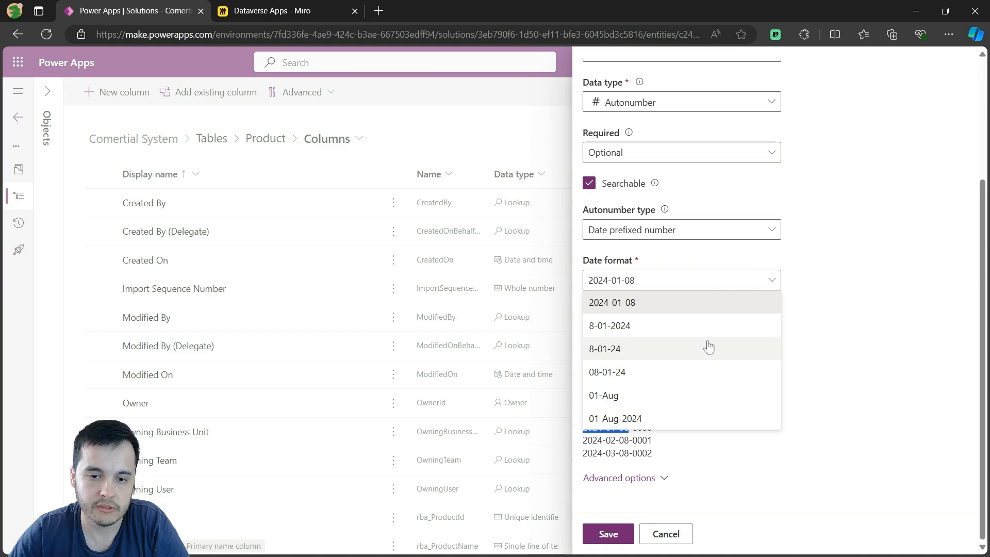
{"action": "left_click", "coordinate": [722, 229]}
{"action": "left_click", "coordinate": [635, 300]}
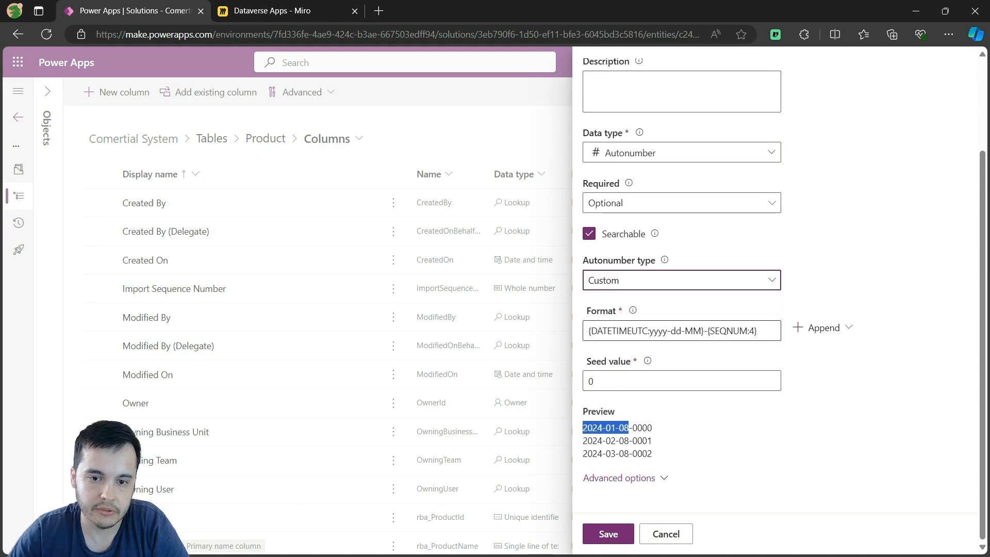
{"action": "left_click", "coordinate": [634, 311]}
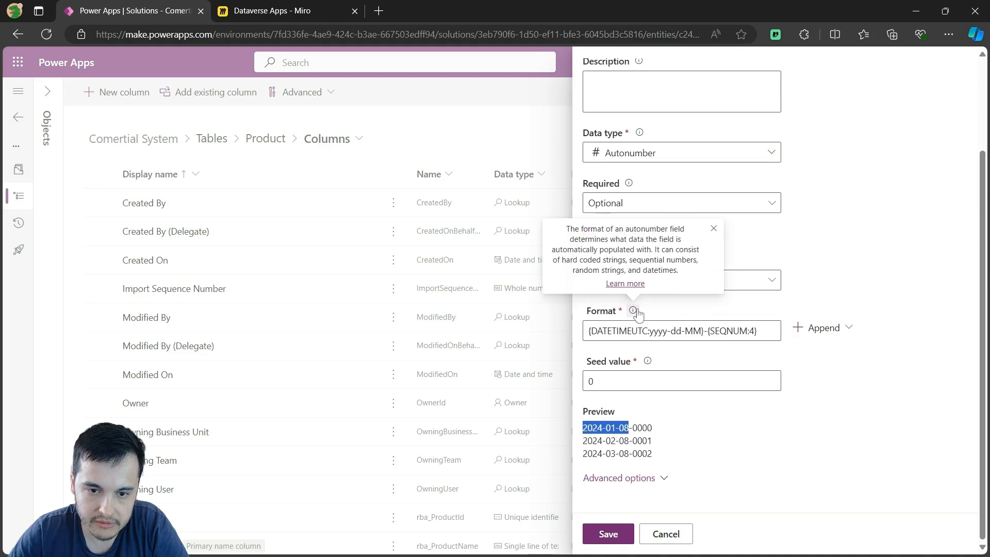
{"action": "left_click", "coordinate": [690, 328]}
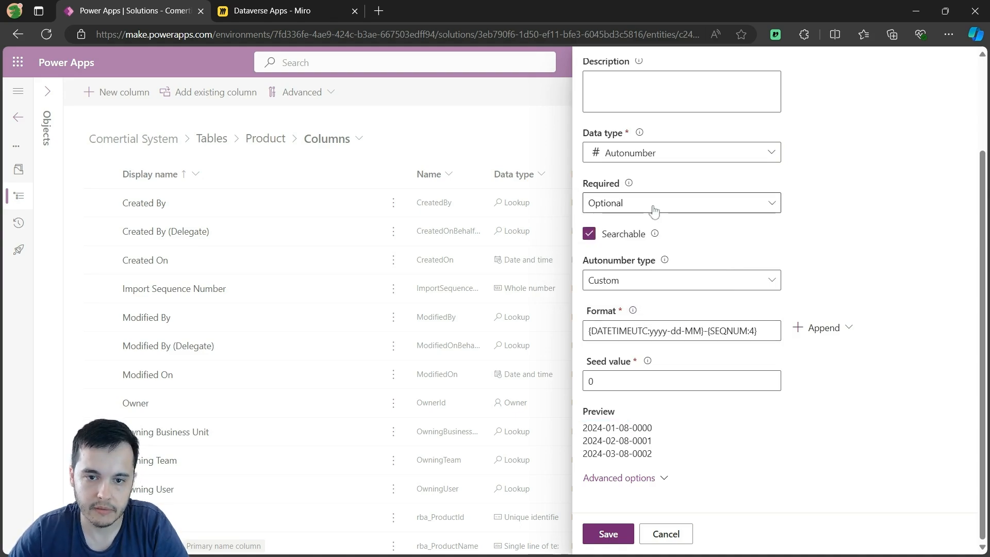
Set the autonumber type to String prefixed number with the prefix PRD
{"action": "left_click", "coordinate": [633, 288]}
{"action": "left_click", "coordinate": [638, 305]}
{"action": "key", "text": "Tab"}
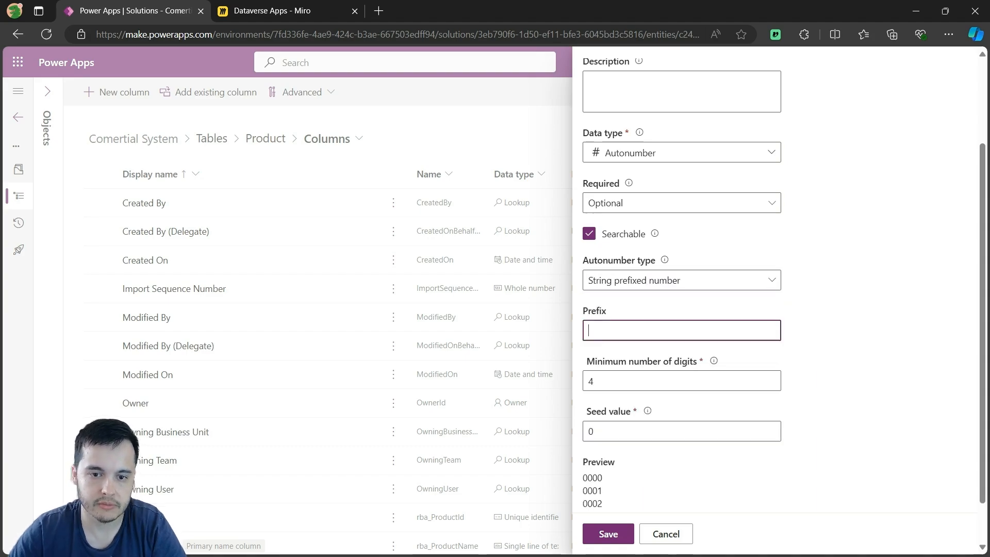
{"action": "type", "text": "p"}
{"action": "key", "text": "BackSpace"}
{"action": "type", "text": "PRD"}
{"action": "key", "text": "Tab"}
Set the seed value to 1 and save the Product Code column
{"action": "key", "text": "Tab"}
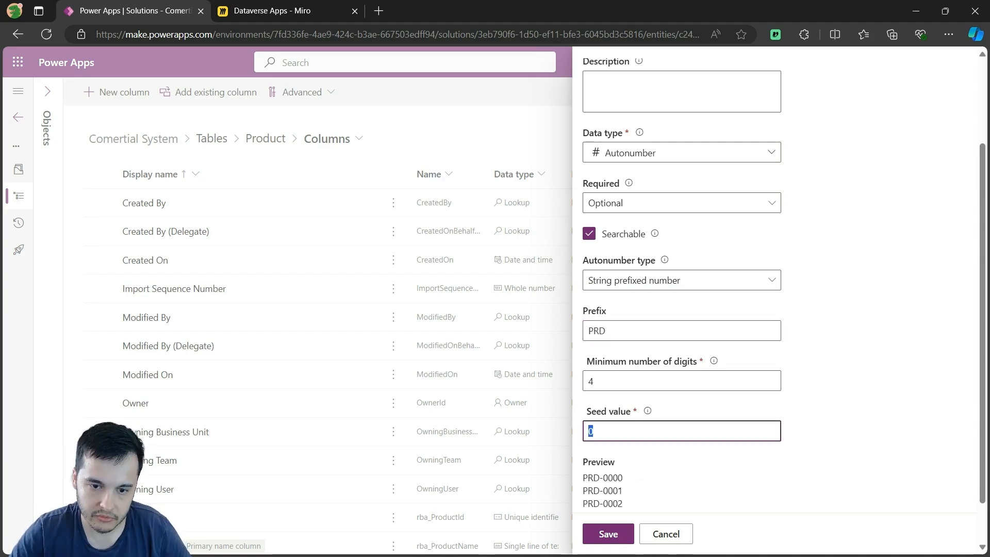
{"action": "type", "text": "1"}
{"action": "left_click", "coordinate": [842, 415]}
{"action": "scroll", "coordinate": [871, 392], "scroll_direction": "down", "scroll_amount": 1}
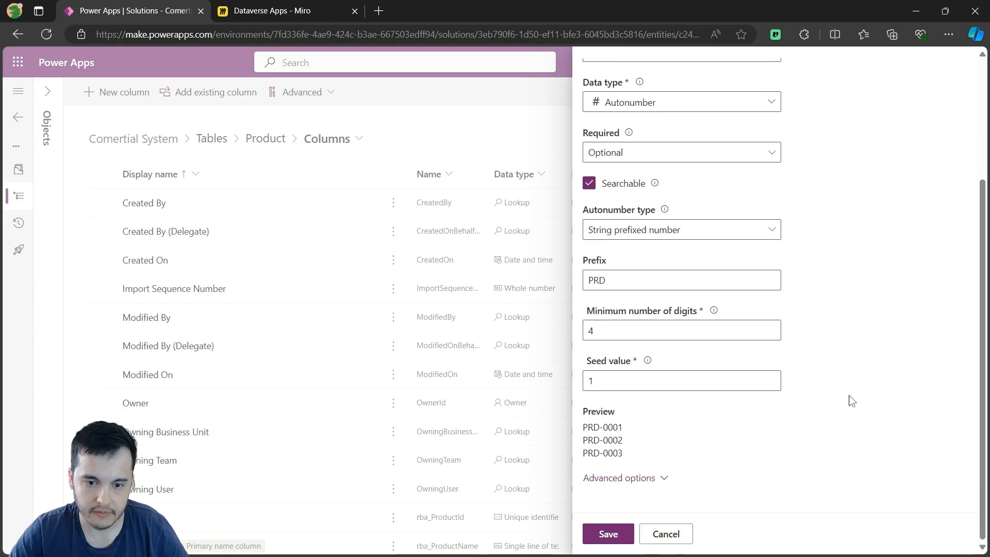
{"action": "left_click", "coordinate": [618, 535]}
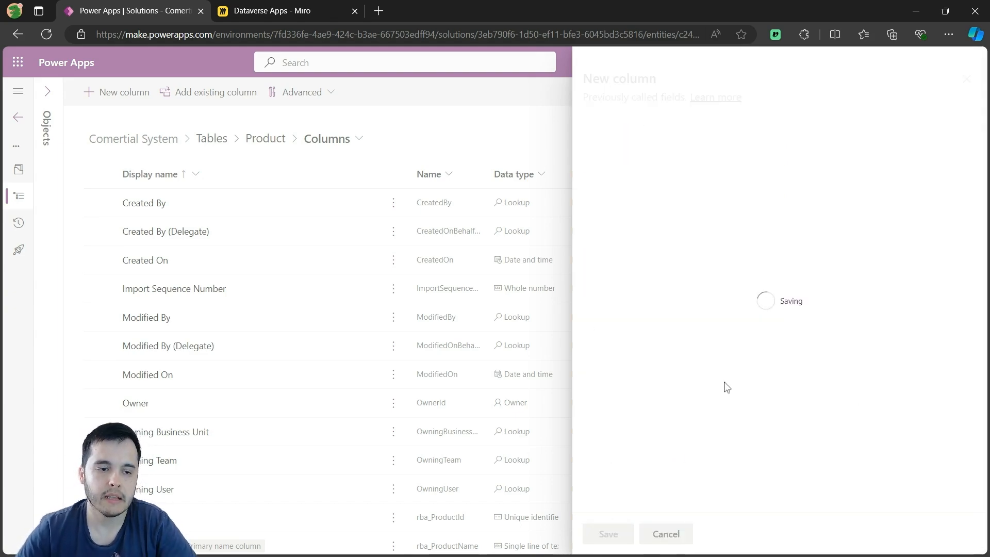
Examine the Product Code, Product and Product Name entries in the table's column list, including their schema names and data types
{"action": "left_click", "coordinate": [248, 422]}
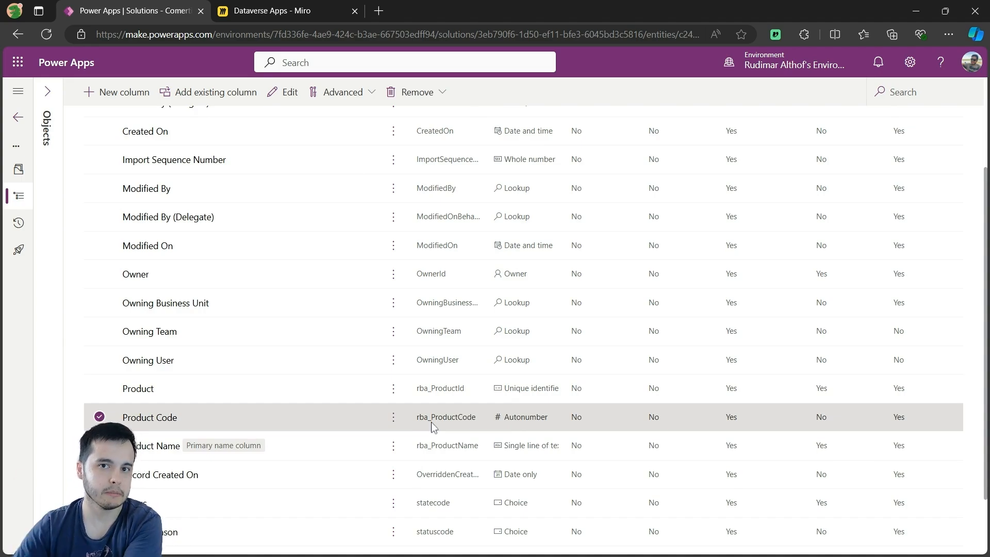
{"action": "left_click", "coordinate": [426, 400]}
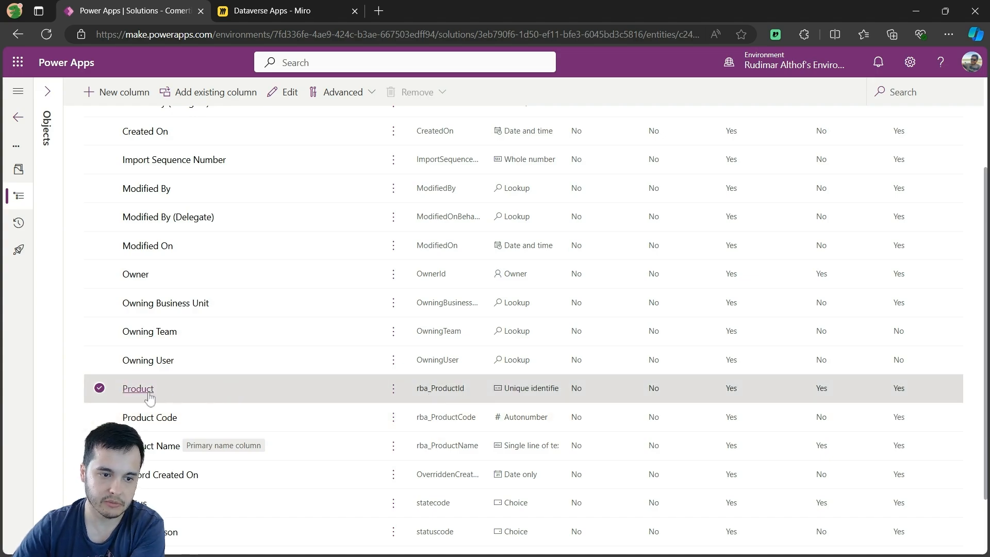
{"action": "left_click", "coordinate": [424, 453]}
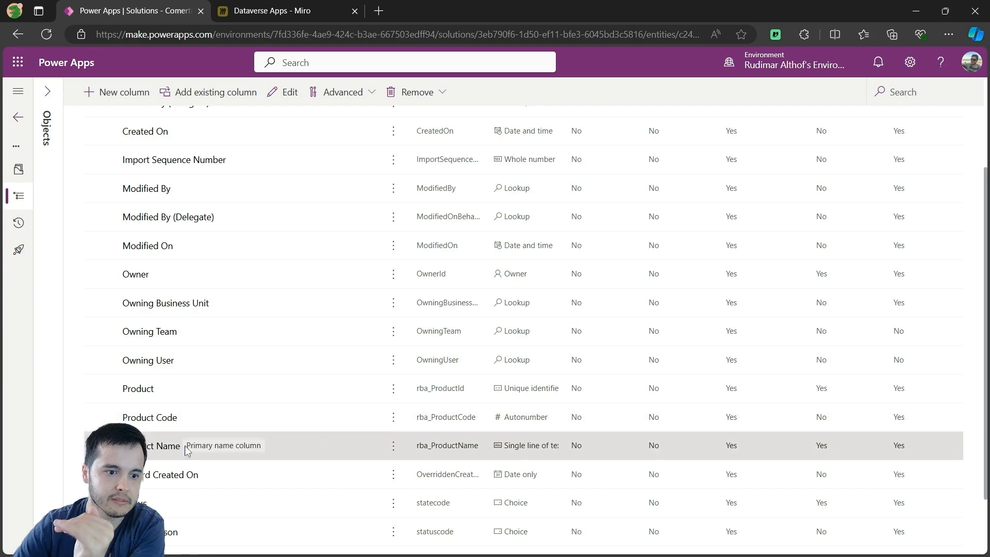
{"action": "scroll", "coordinate": [451, 439], "scroll_direction": "down", "scroll_amount": 2}
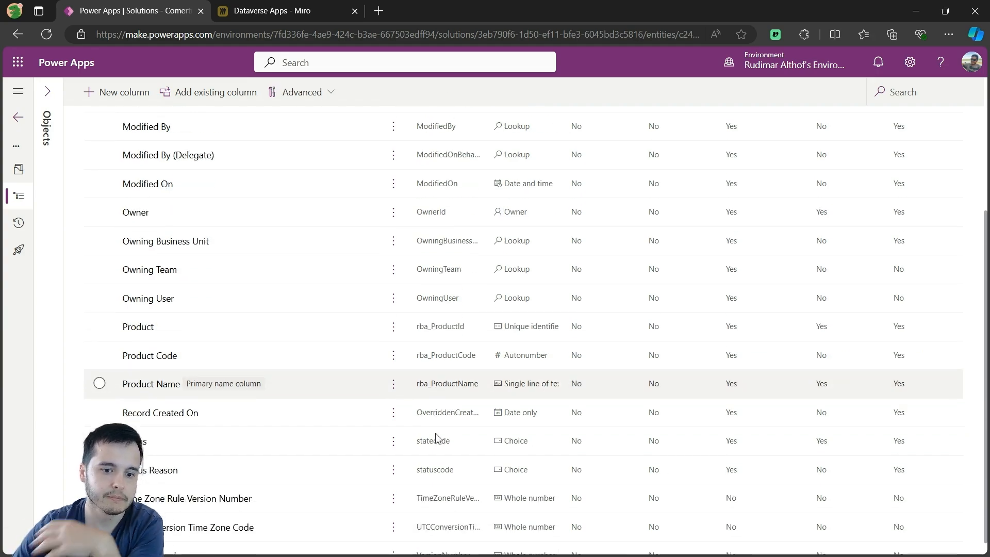
{"action": "scroll", "coordinate": [230, 201], "scroll_direction": "up", "scroll_amount": 5}
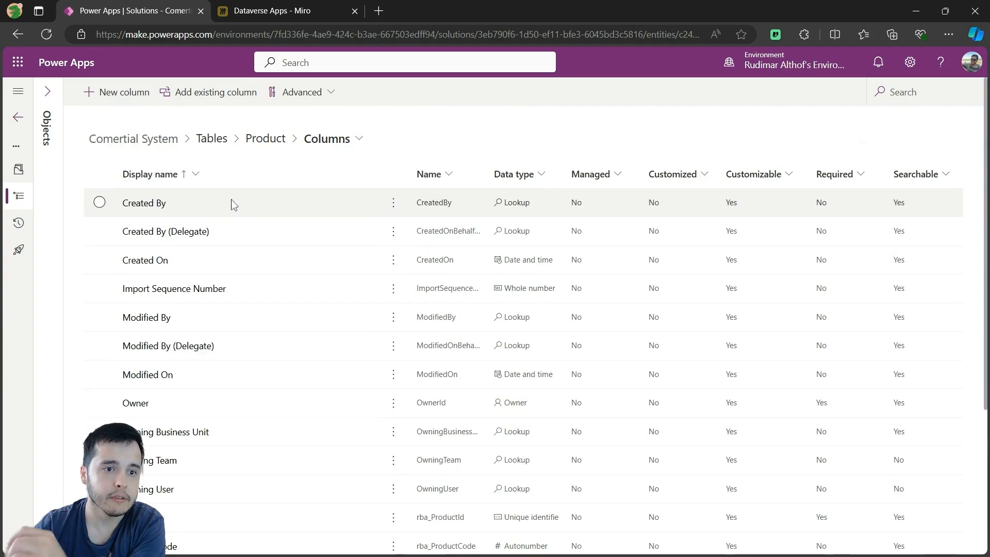
Return to the Product table overview, reload the page and show the existing Product Code column in the data grid
{"action": "left_click", "coordinate": [264, 137]}
{"action": "scroll", "coordinate": [370, 332], "scroll_direction": "down", "scroll_amount": 2}
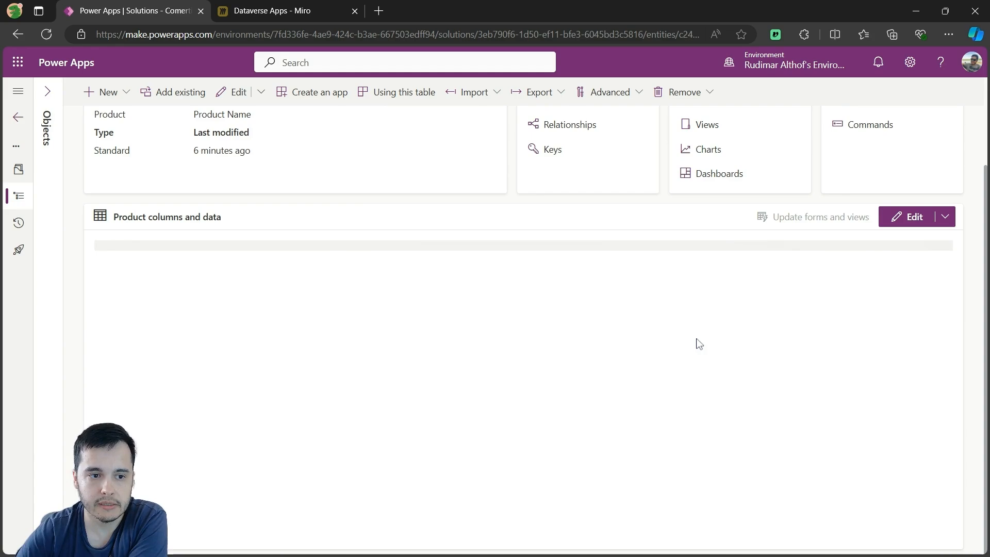
{"action": "scroll", "coordinate": [695, 343], "scroll_direction": "up", "scroll_amount": 3}
{"action": "left_click", "coordinate": [46, 35]}
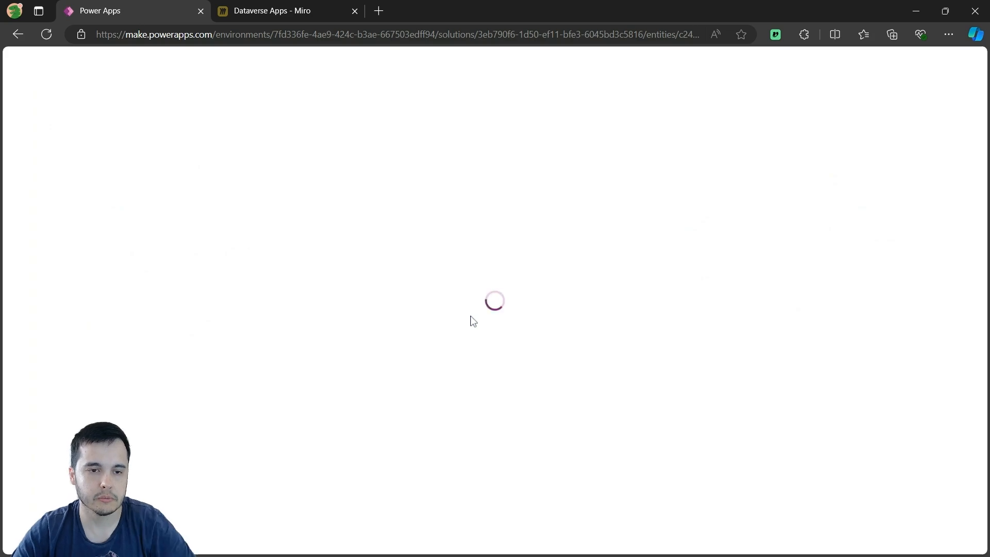
{"action": "left_click", "coordinate": [873, 364]}
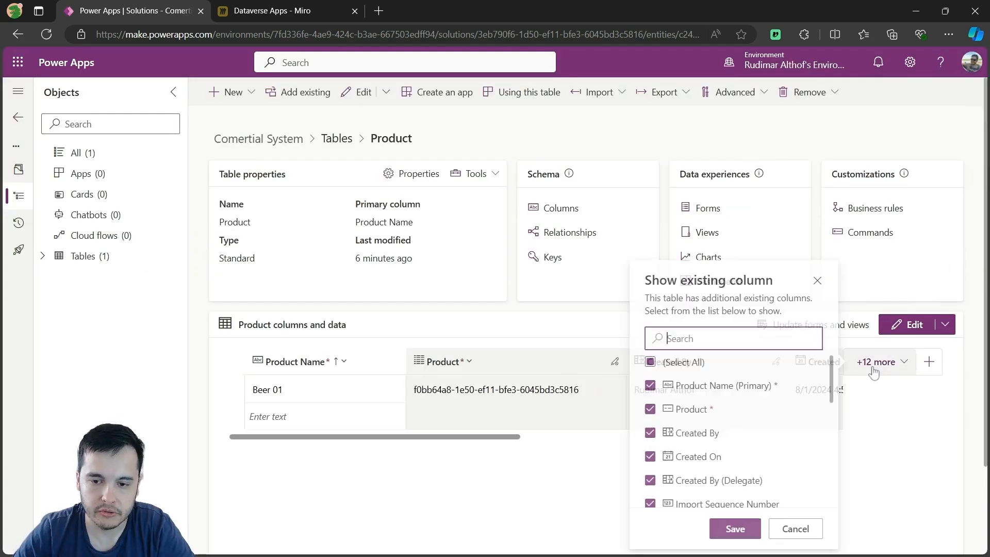
{"action": "type", "text": "COD"}
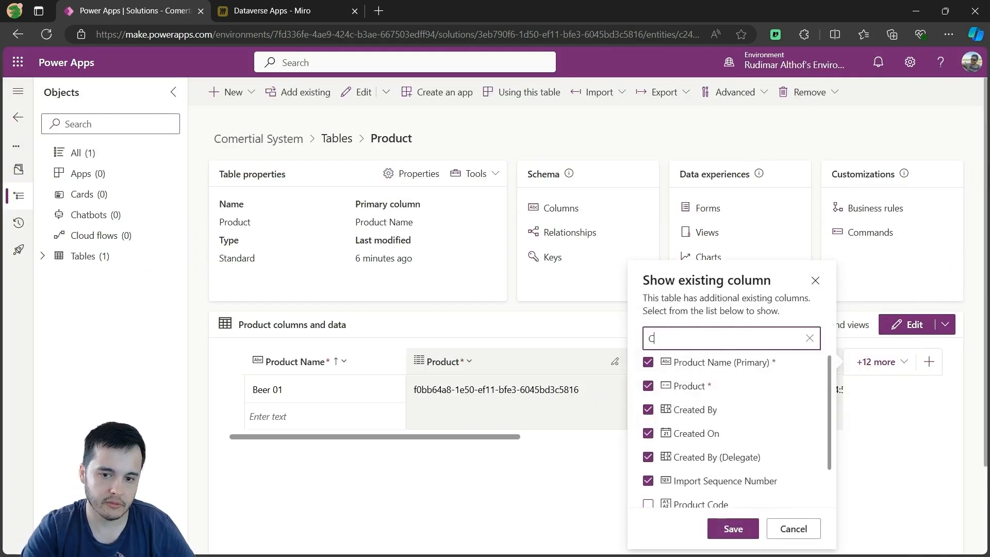
{"action": "left_click", "coordinate": [648, 362]}
{"action": "left_click", "coordinate": [734, 527]}
Hide the Created By (Delegate), Import Sequence Number, Modified By, Modified On and Created By columns in the Product data grid
{"action": "left_click_drag", "start_coordinate": [471, 437], "coordinate": [632, 409]}
{"action": "left_click", "coordinate": [594, 367]}
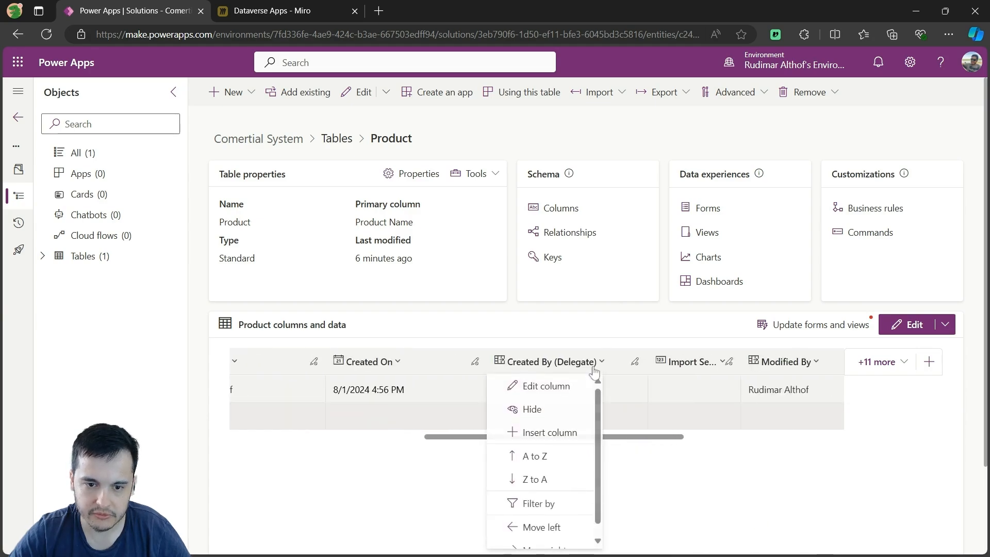
{"action": "left_click", "coordinate": [529, 409]}
{"action": "left_click", "coordinate": [561, 361]}
{"action": "left_click", "coordinate": [532, 410]}
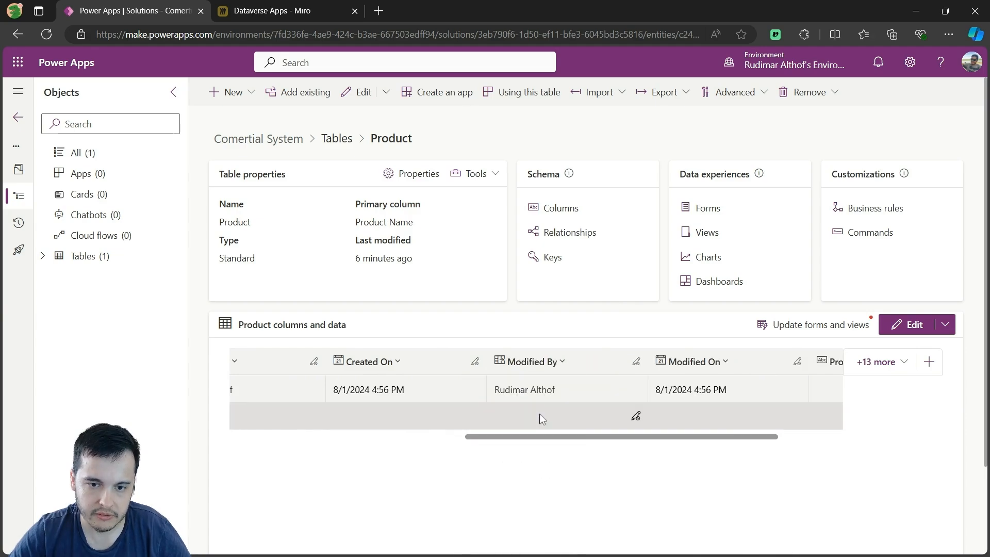
{"action": "left_click", "coordinate": [531, 363]}
{"action": "left_click", "coordinate": [533, 410]}
{"action": "left_click", "coordinate": [562, 362]}
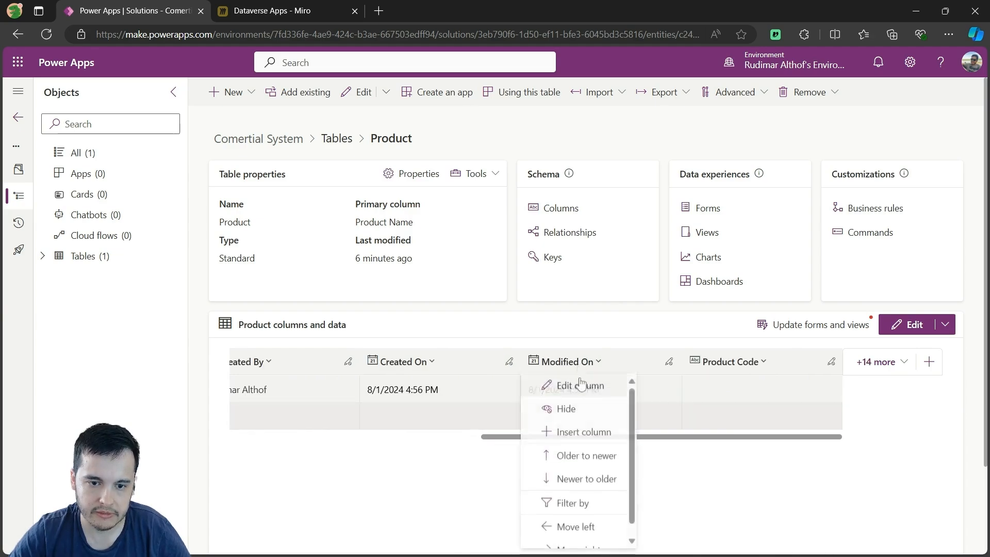
{"action": "left_click", "coordinate": [567, 411]}
{"action": "left_click", "coordinate": [413, 361]}
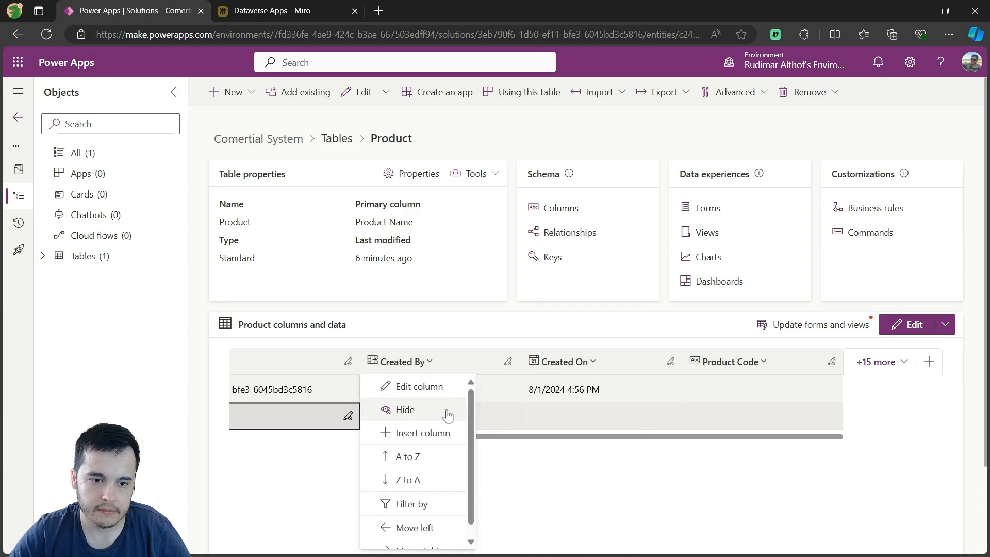
{"action": "left_click", "coordinate": [443, 410]}
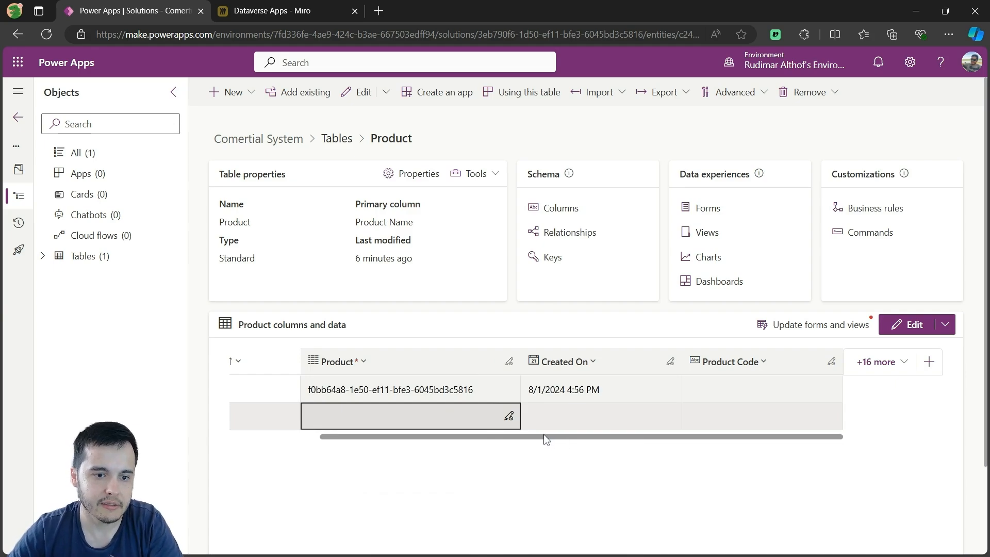
Collapse the Objects pane and move the Product Code column directly after Product Name in the data grid
{"action": "left_click", "coordinate": [173, 91]}
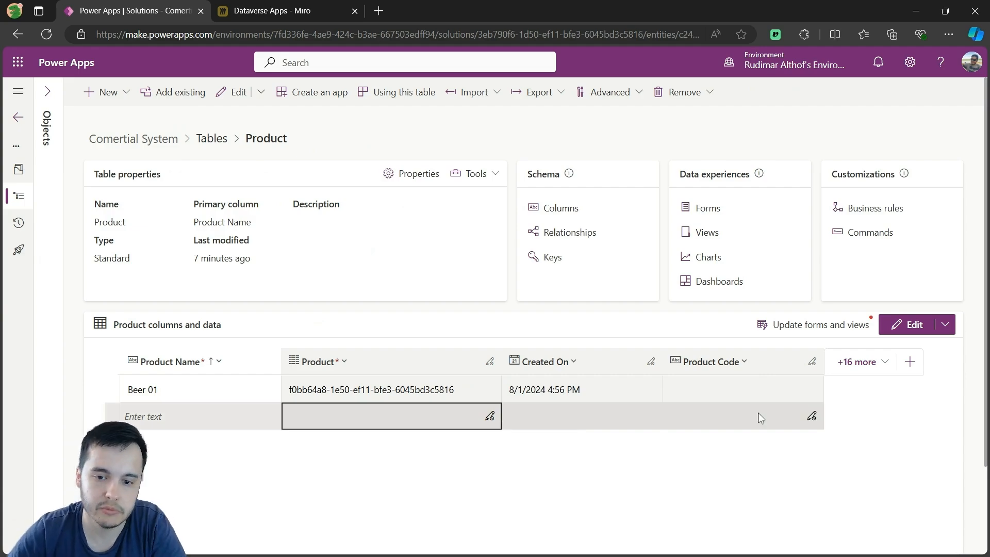
{"action": "left_click_drag", "start_coordinate": [697, 367], "coordinate": [341, 361]}
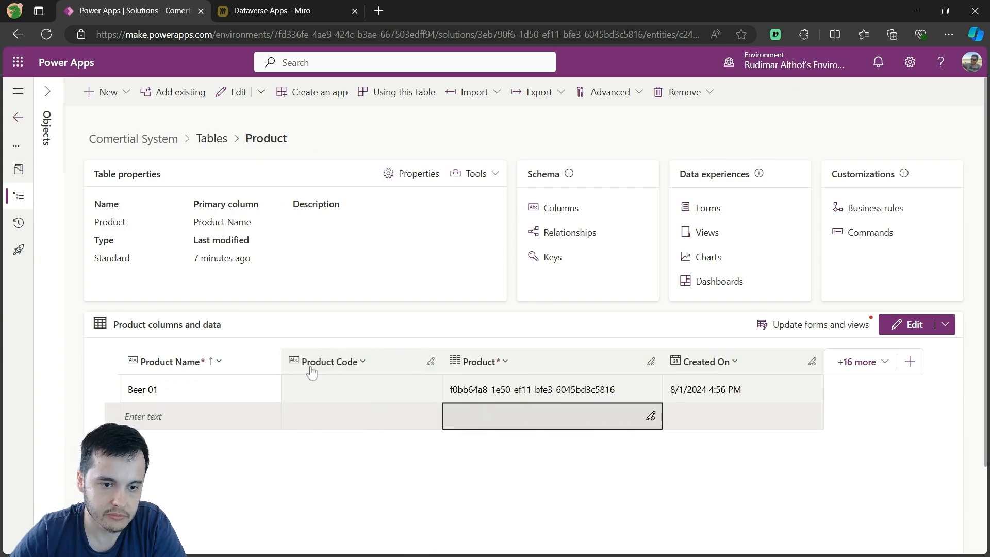
{"action": "left_click", "coordinate": [333, 388]}
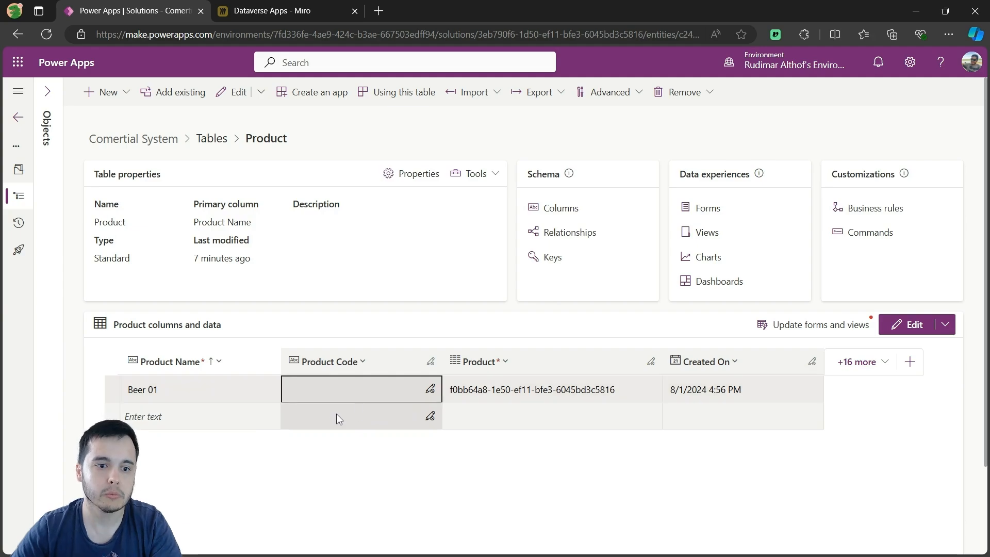
Add a new Product row with the product name Beer 02, leaving its Product Code to be autogenerated
{"action": "left_click", "coordinate": [205, 417]}
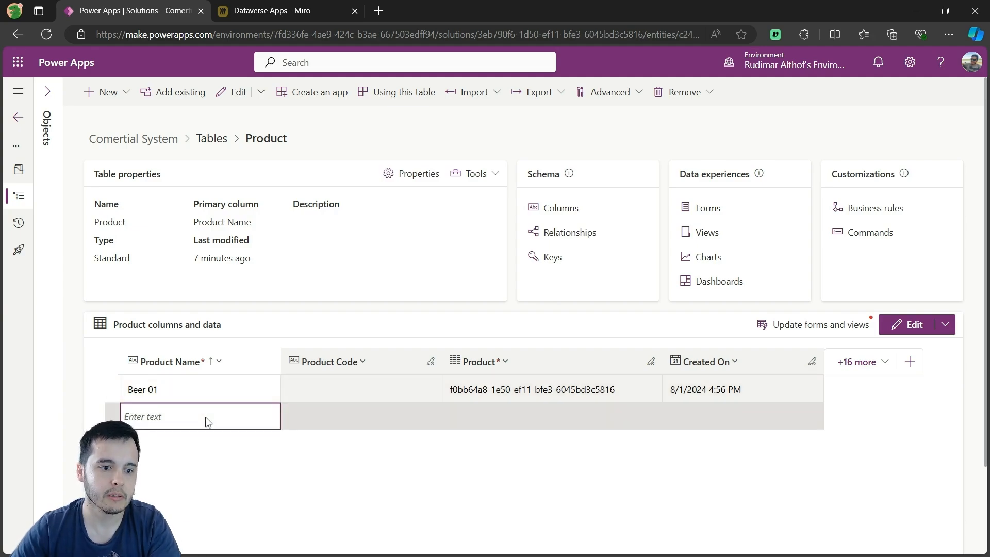
{"action": "type", "text": "bEER 02"}
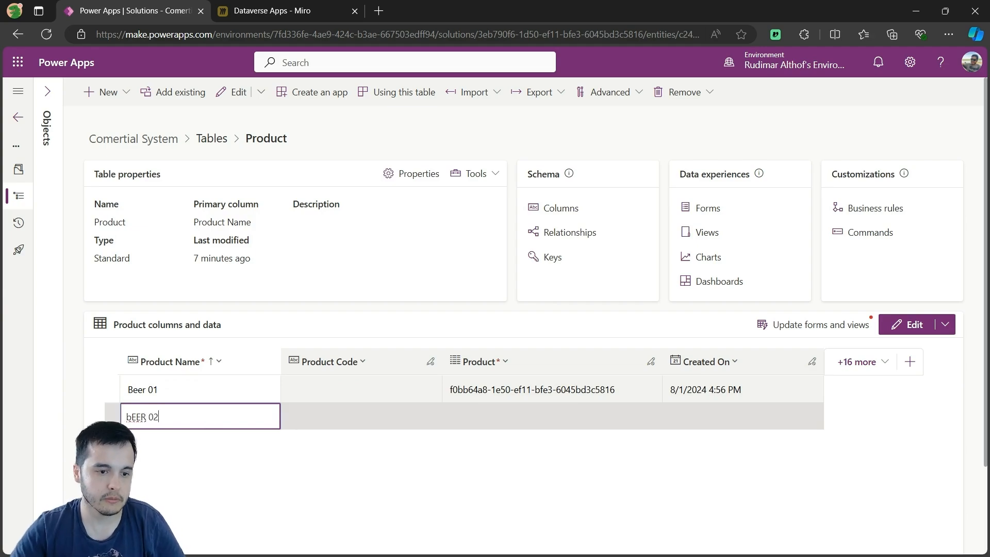
{"action": "key", "text": "ctrl+a"}
{"action": "type", "text": "Be"}
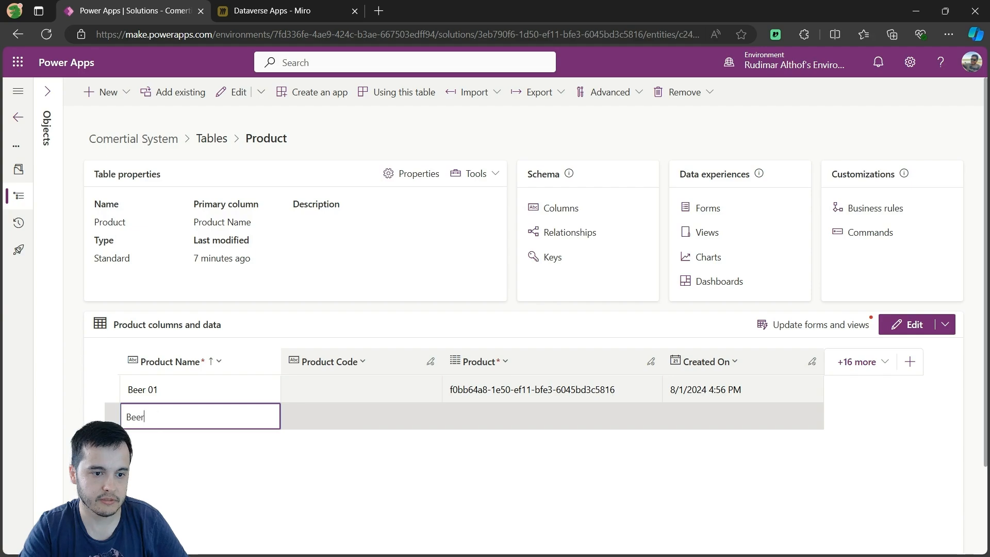
{"action": "type", "text": "er 02"}
{"action": "left_click", "coordinate": [291, 420]}
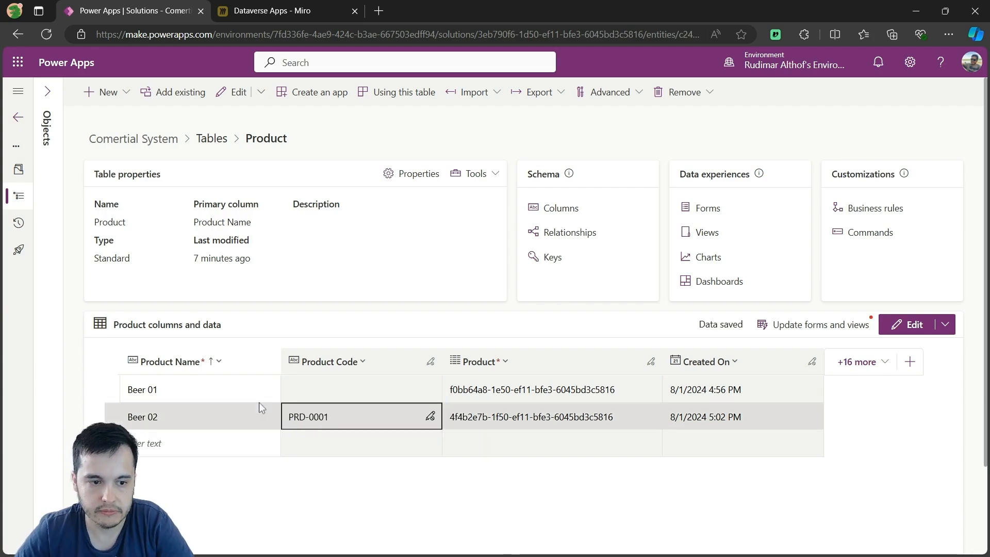
{"action": "left_click", "coordinate": [339, 390]}
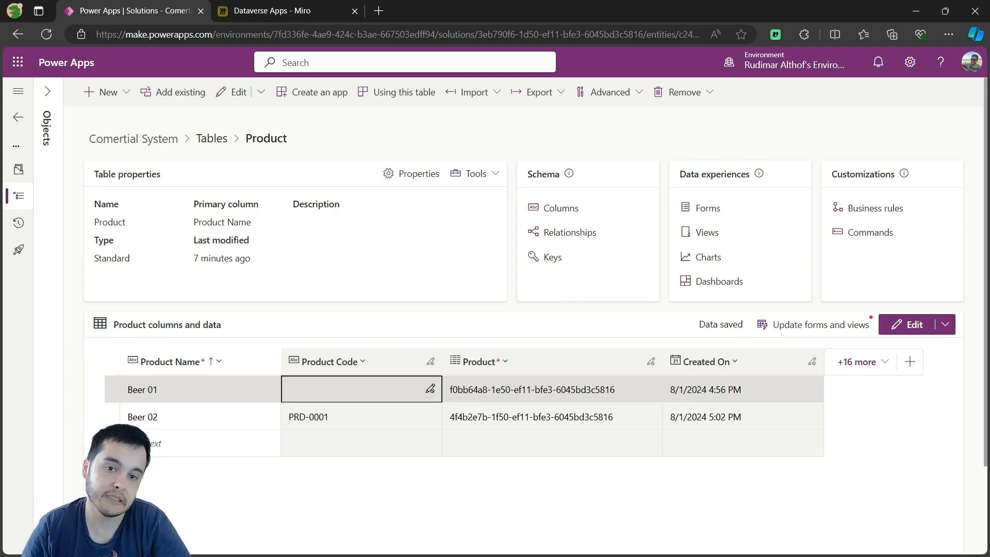
Open the Product table's column list, then switch to the Miro board and highlight Description (Multitext) in the PRODUCTS card
{"action": "left_click", "coordinate": [554, 211]}
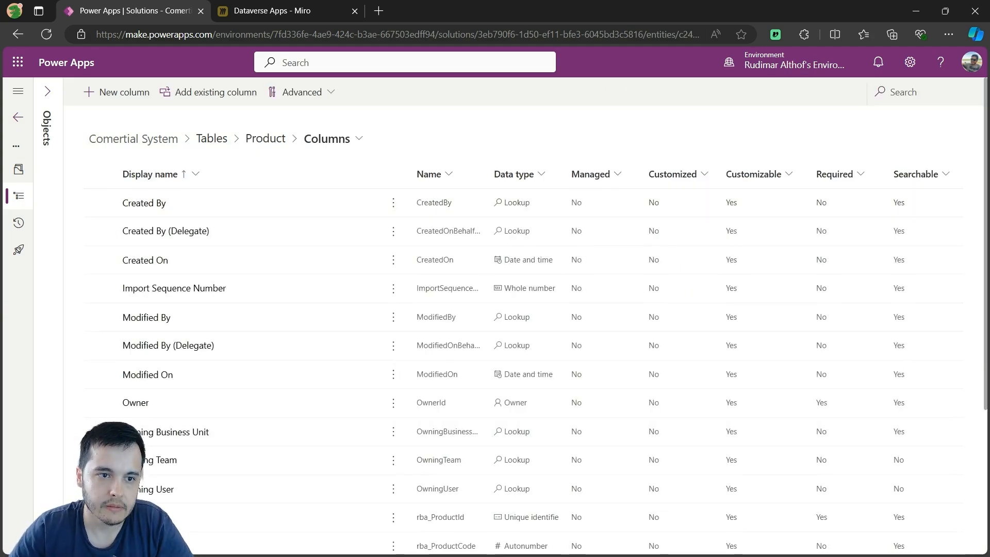
{"action": "left_click", "coordinate": [290, 13]}
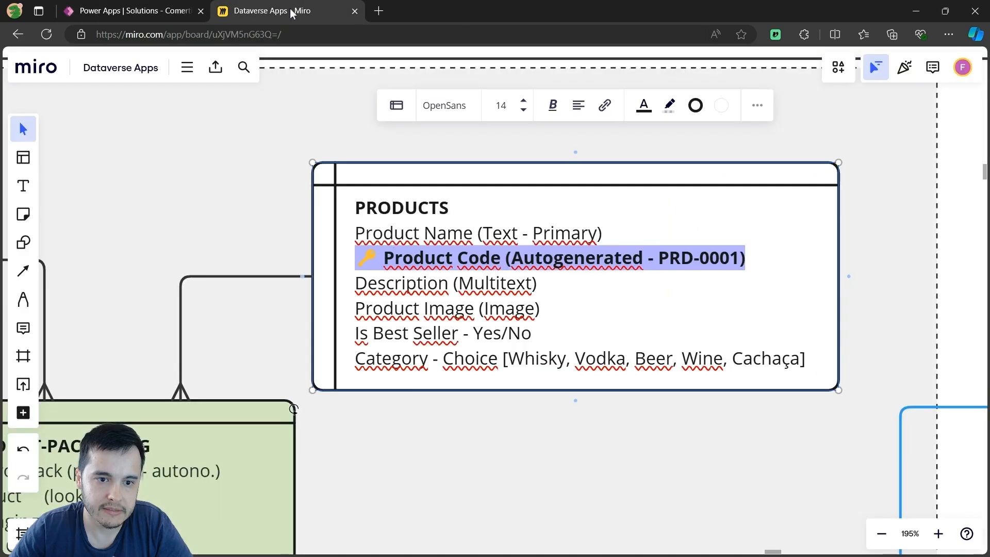
{"action": "double_click", "coordinate": [358, 283]}
{"action": "key", "text": "shift+End"}
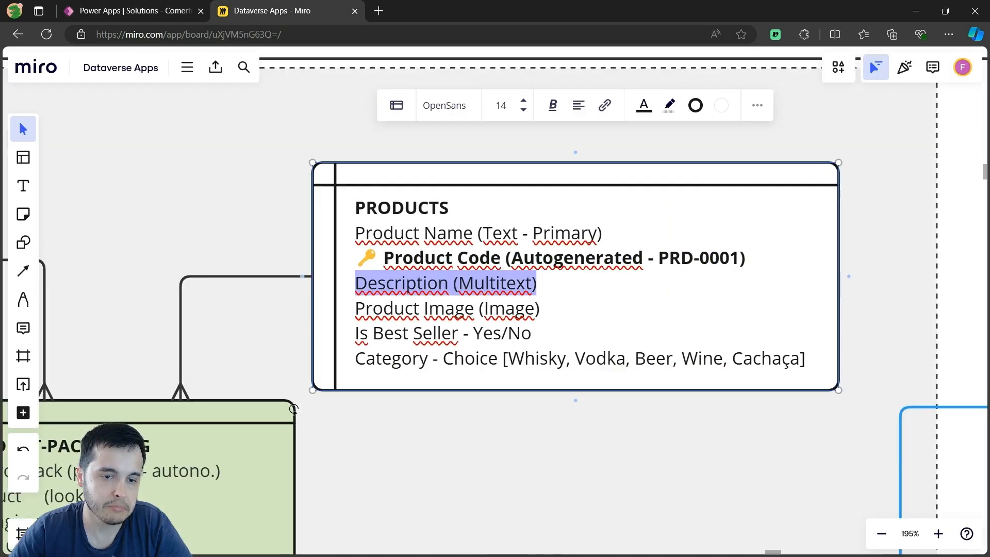
Back in Power Apps, start a new Product column named Description with the single-line Rich text data type, keeping the Simple behavior
{"action": "left_click", "coordinate": [170, 11]}
{"action": "left_click", "coordinate": [124, 92]}
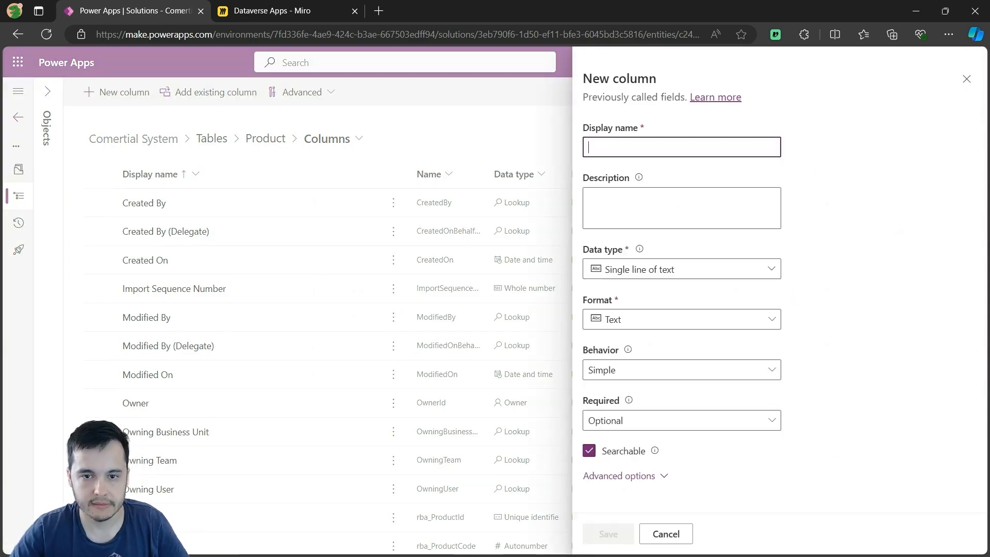
{"action": "type", "text": "Description"}
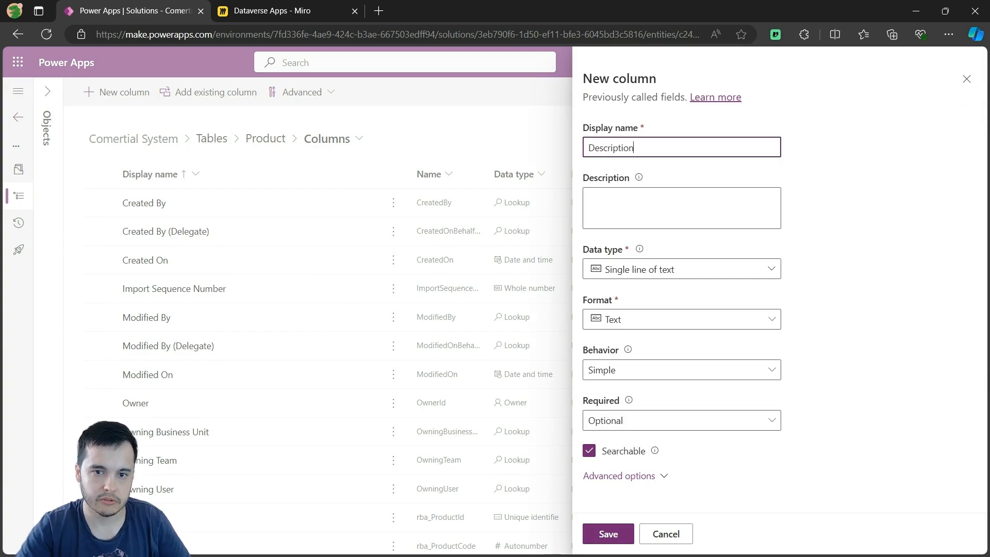
{"action": "left_click", "coordinate": [771, 271]}
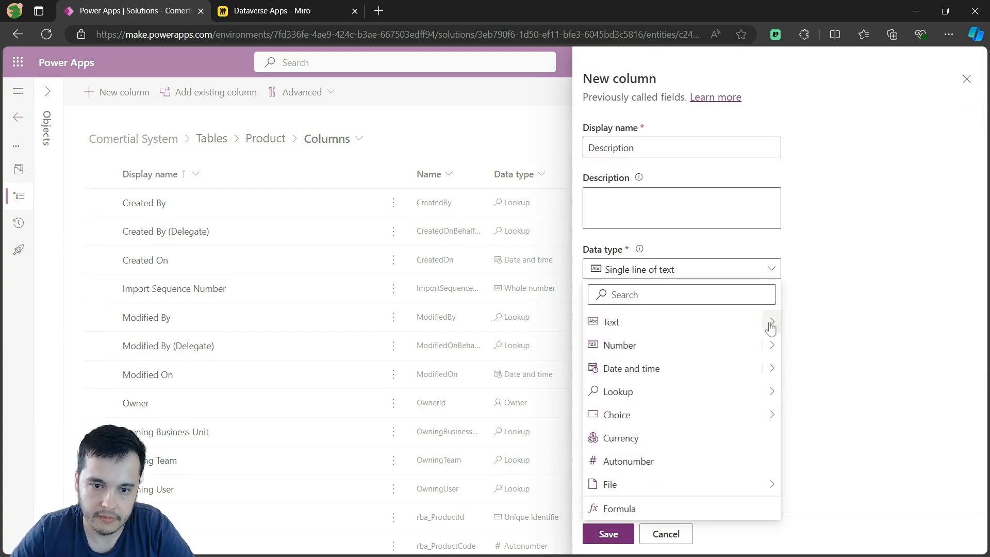
{"action": "mouse_move", "coordinate": [771, 324]}
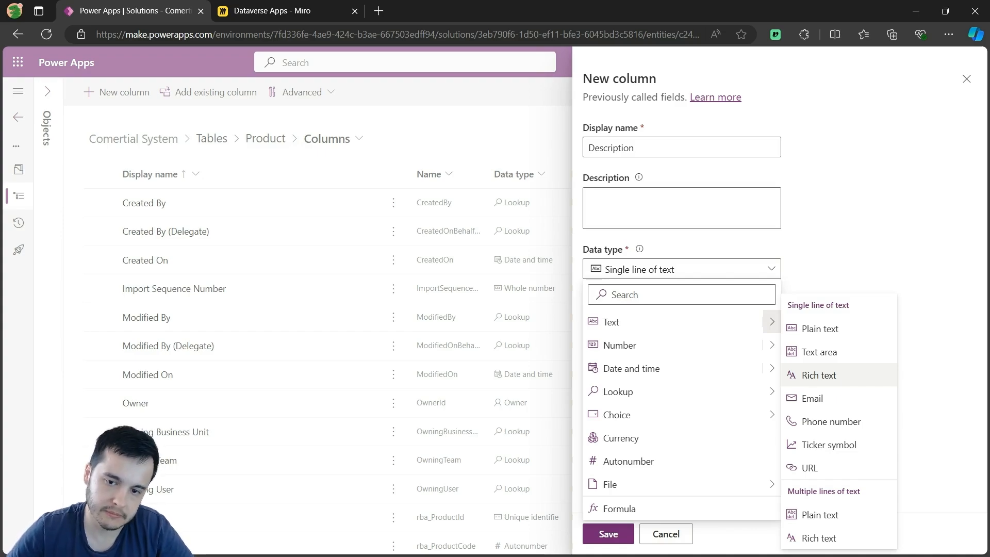
{"action": "left_click", "coordinate": [824, 375]}
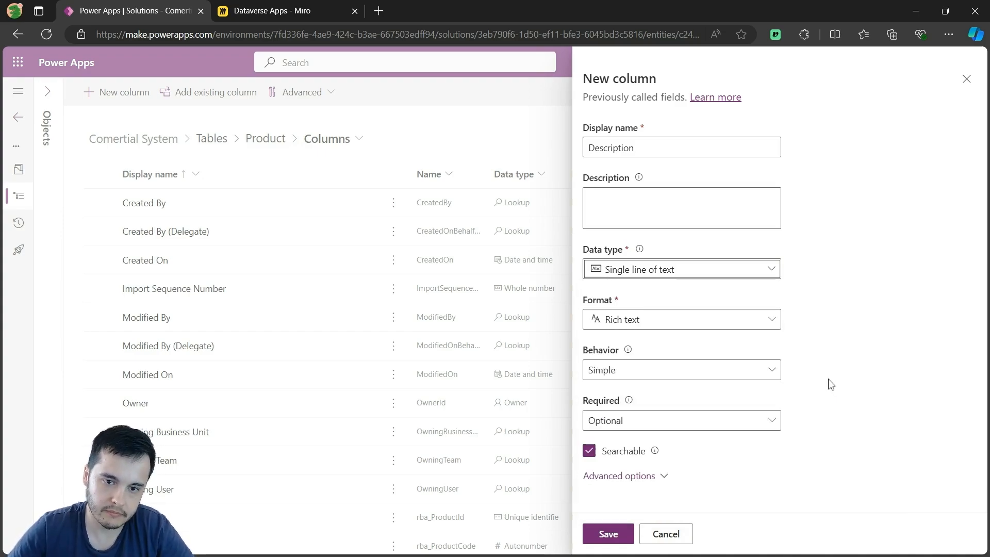
{"action": "left_click", "coordinate": [758, 372]}
{"action": "left_click", "coordinate": [856, 341]}
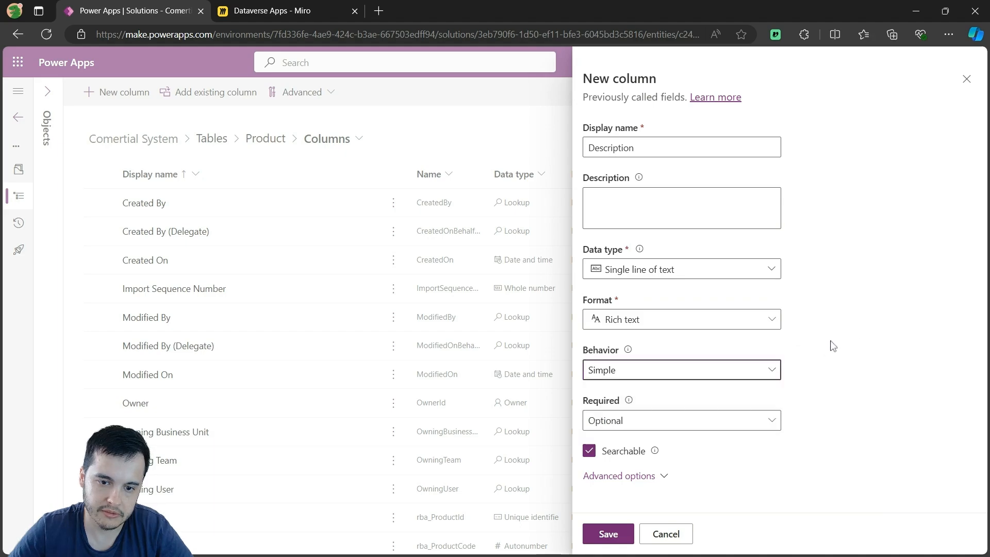
Set the Description column's maximum character count to 1000 in its advanced options and save the column
{"action": "left_click", "coordinate": [635, 475]}
{"action": "scroll", "coordinate": [816, 410], "scroll_direction": "down", "scroll_amount": 5}
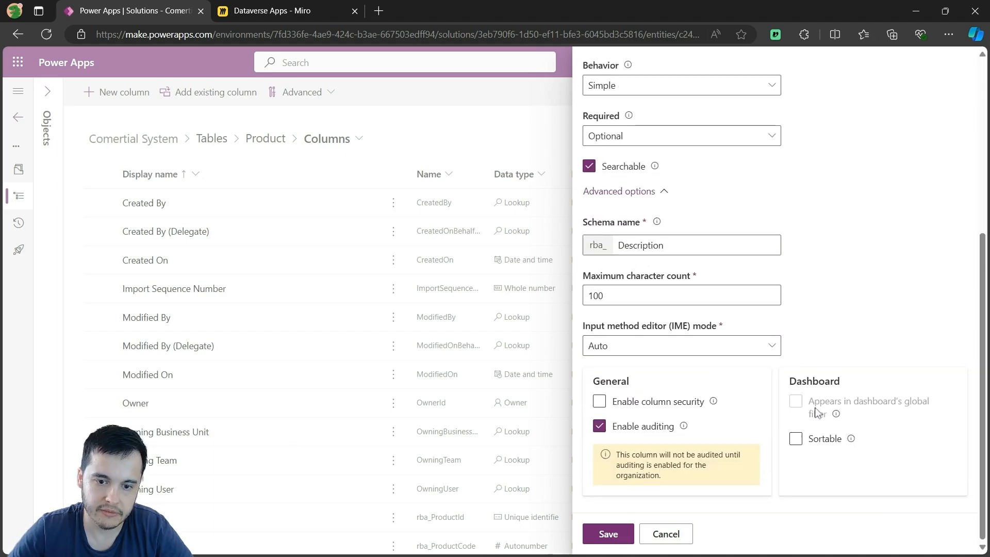
{"action": "left_click_drag", "start_coordinate": [602, 295], "coordinate": [581, 295]}
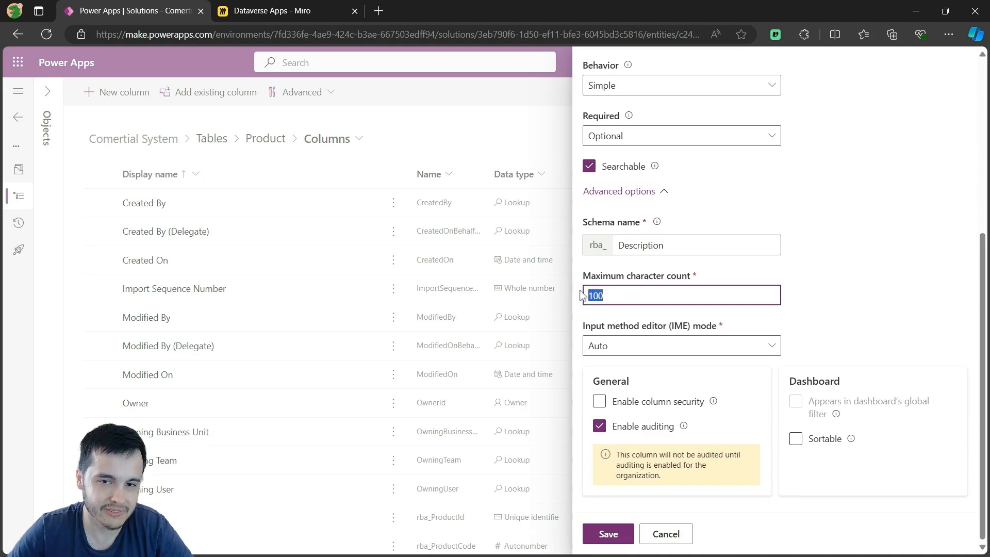
{"action": "left_click", "coordinate": [625, 297]}
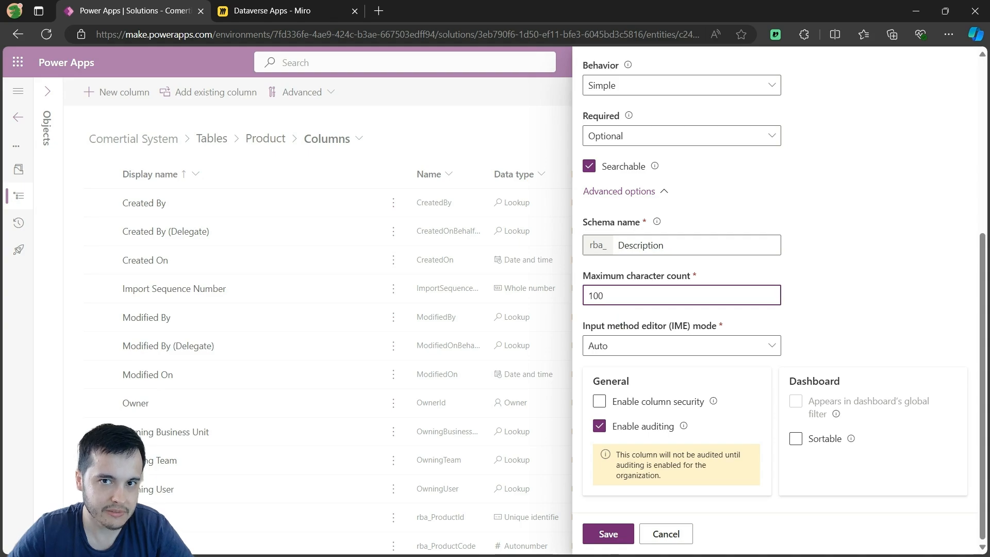
{"action": "left_click_drag", "start_coordinate": [604, 296], "coordinate": [566, 292]}
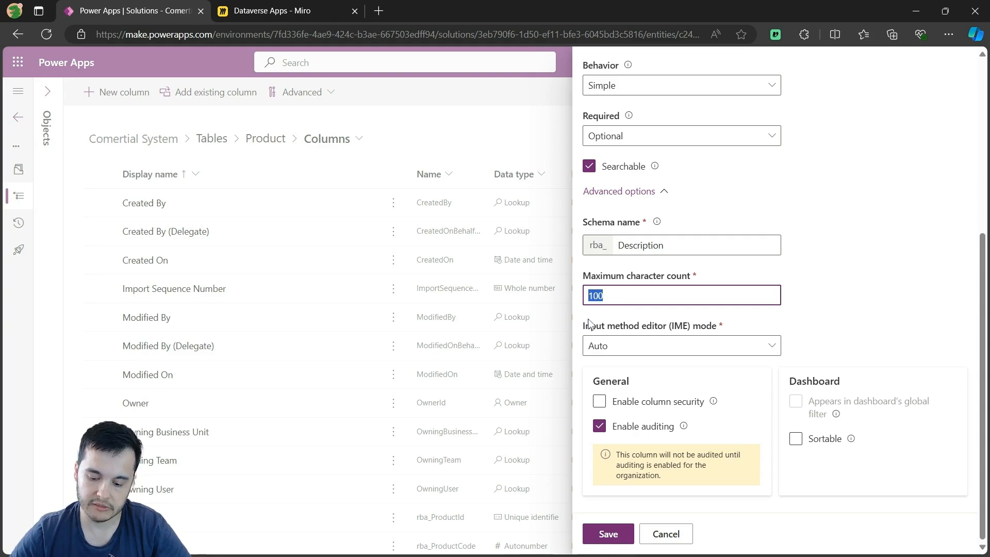
{"action": "type", "text": "10"}
{"action": "left_click", "coordinate": [889, 280]}
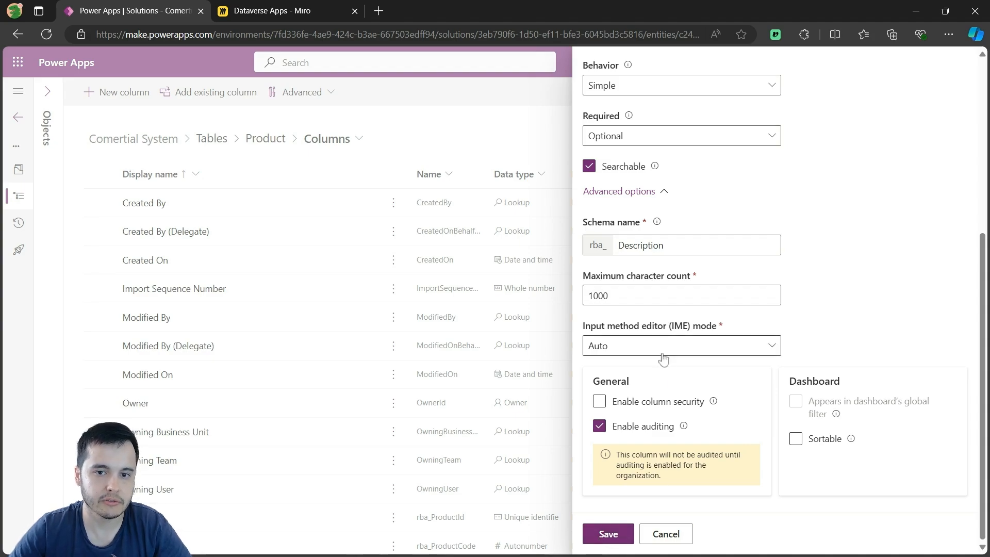
{"action": "scroll", "coordinate": [691, 287], "scroll_direction": "up", "scroll_amount": 5}
{"action": "scroll", "coordinate": [671, 400], "scroll_direction": "up", "scroll_amount": 1}
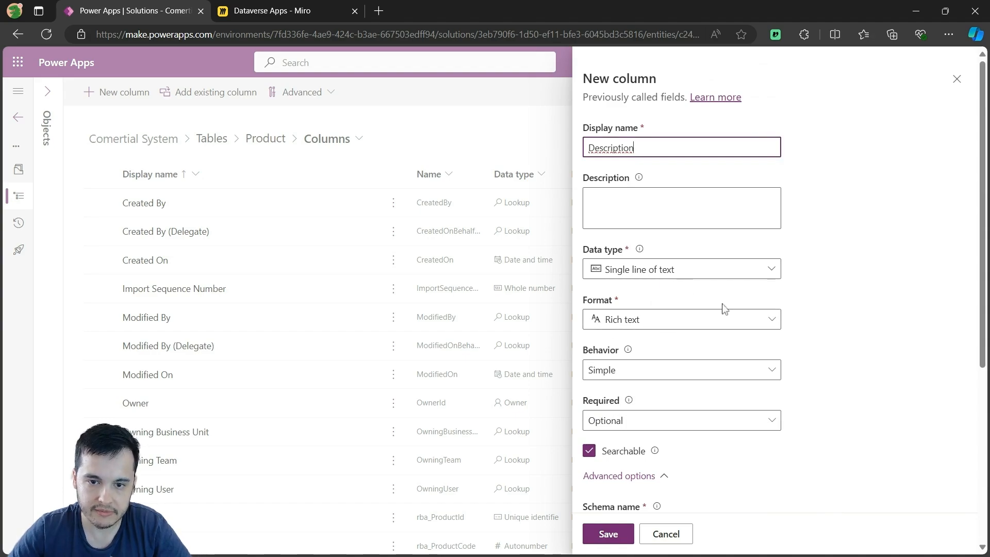
{"action": "left_click", "coordinate": [610, 541]}
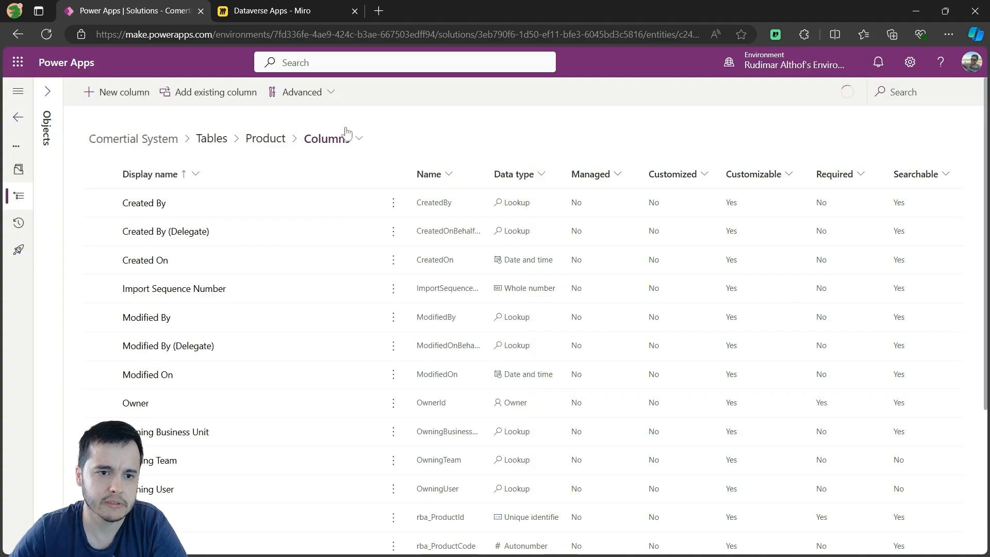
Switch to the Miro board and highlight Product Image (Image) in the PRODUCTS card
{"action": "left_click", "coordinate": [286, 14]}
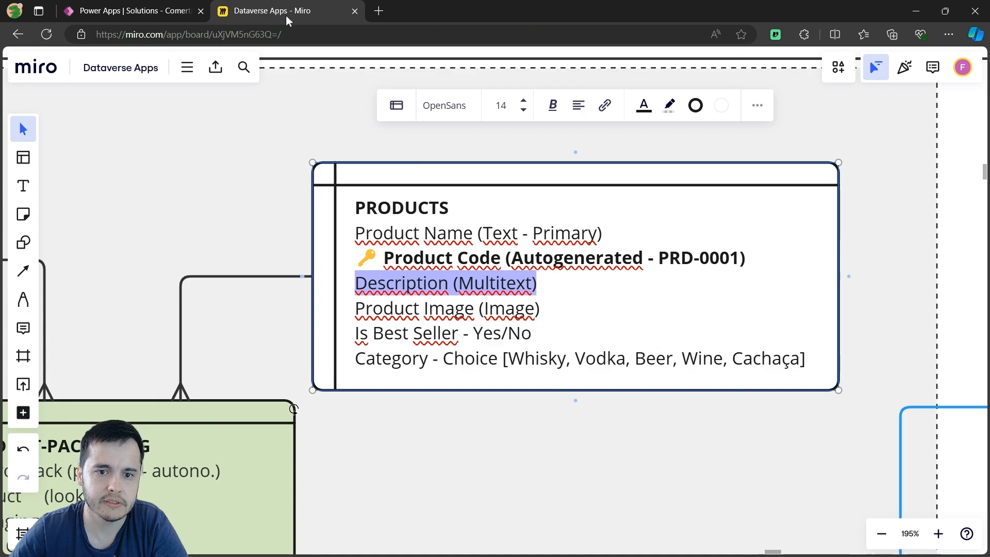
{"action": "key", "text": "Down"}
{"action": "key", "text": "ctrl+shift+Left"}
{"action": "key", "text": "ctrl+shift+Left"}
{"action": "key", "text": "ctrl+shift+Left"}
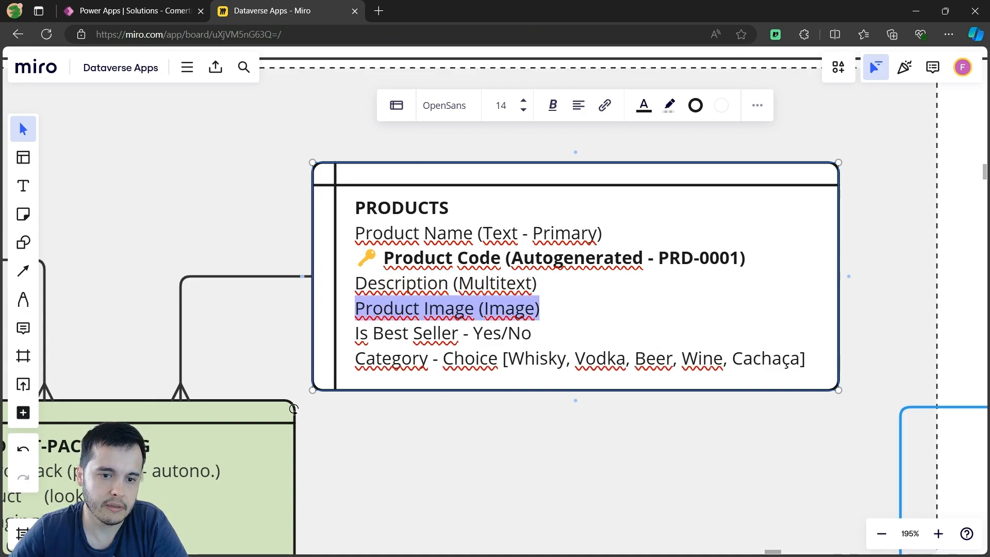
Back in Power Apps, start a new Product column named Product Image with the Image data type
{"action": "left_click", "coordinate": [175, 15]}
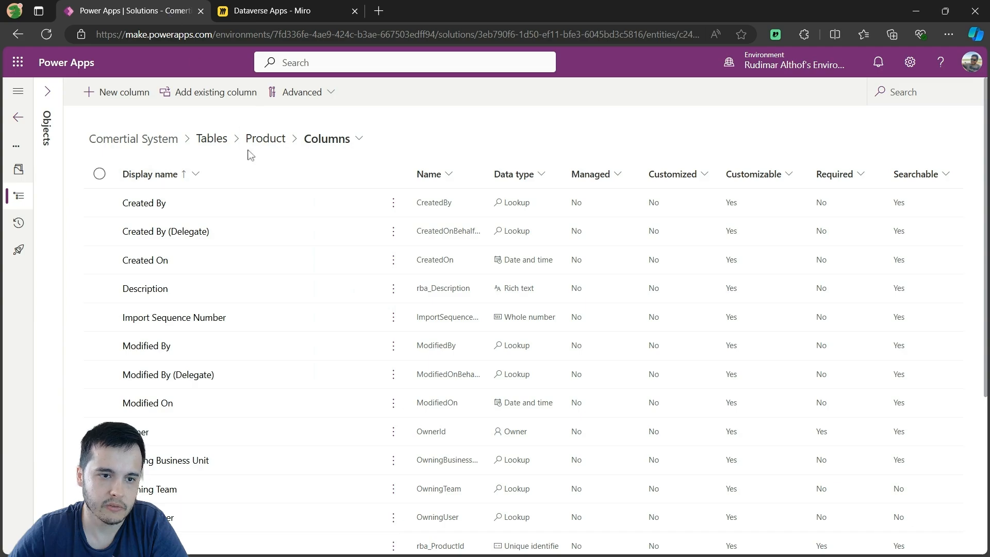
{"action": "left_click", "coordinate": [126, 94]}
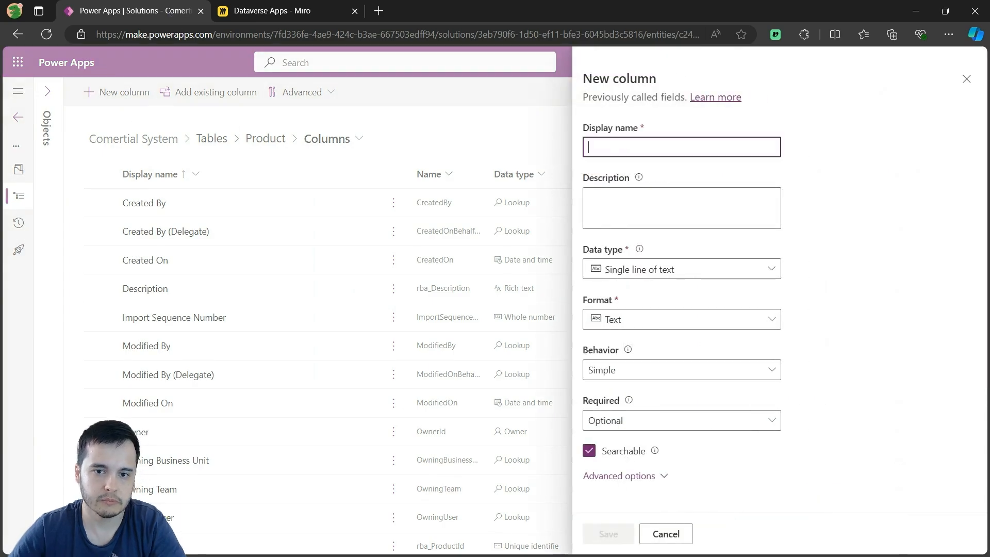
{"action": "type", "text": "Pro"}
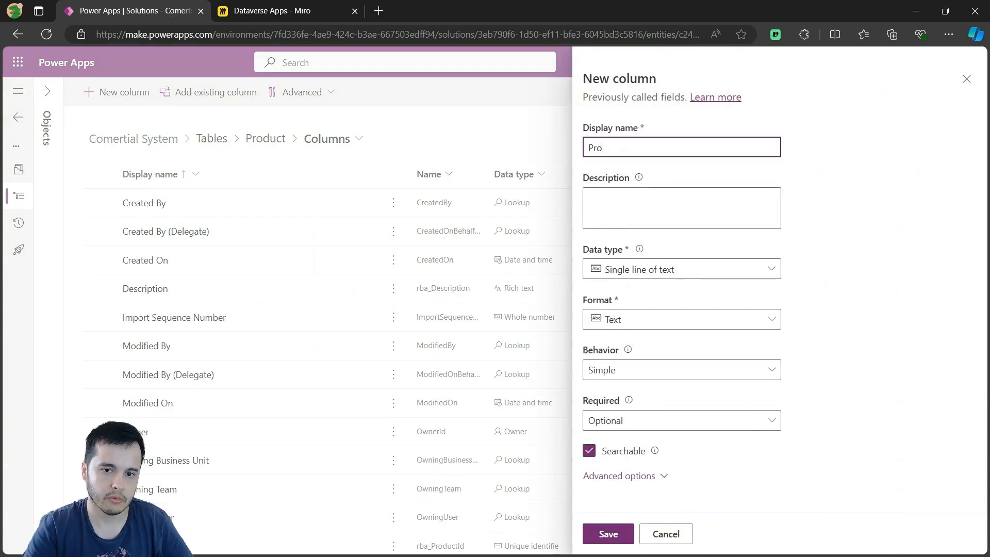
{"action": "type", "text": "duct Image"}
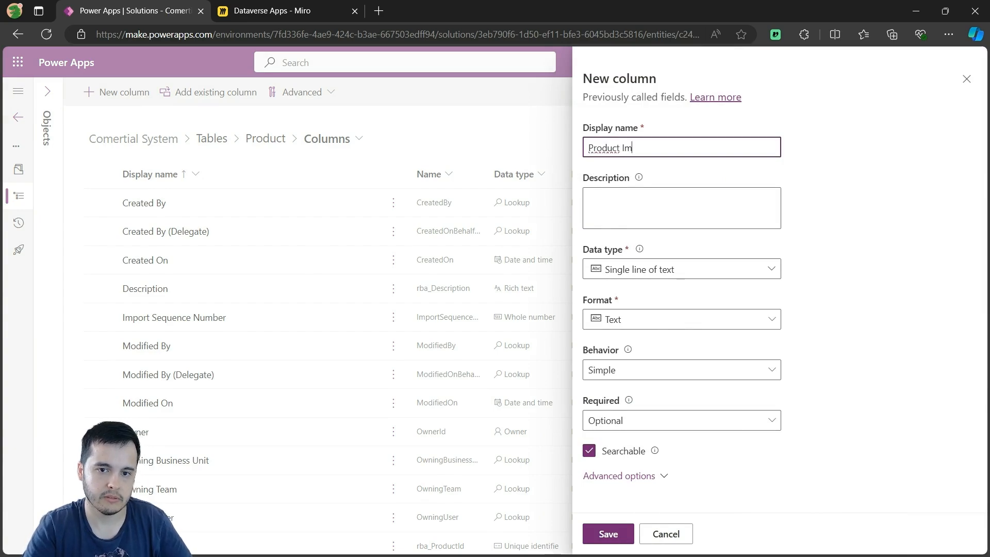
{"action": "left_click", "coordinate": [771, 269]}
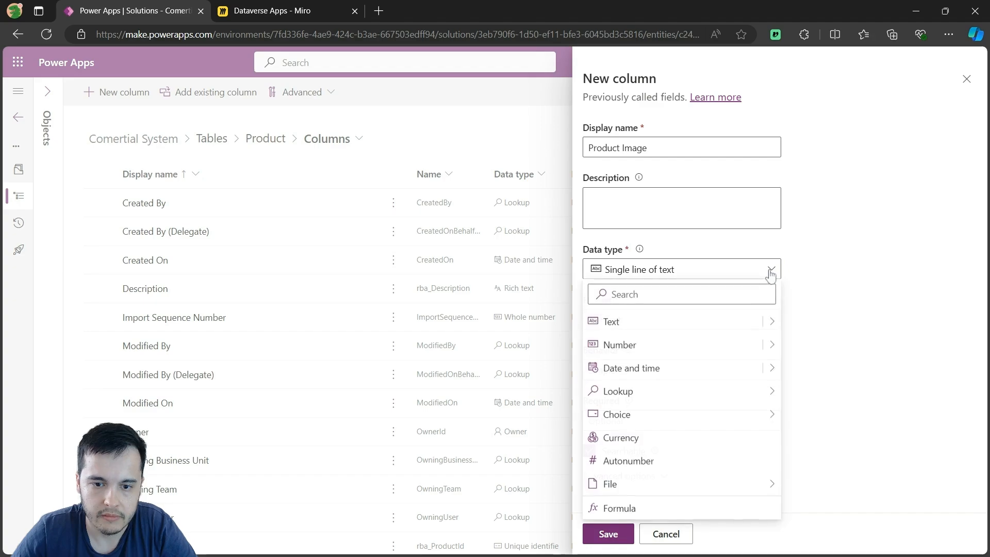
{"action": "mouse_move", "coordinate": [712, 483]}
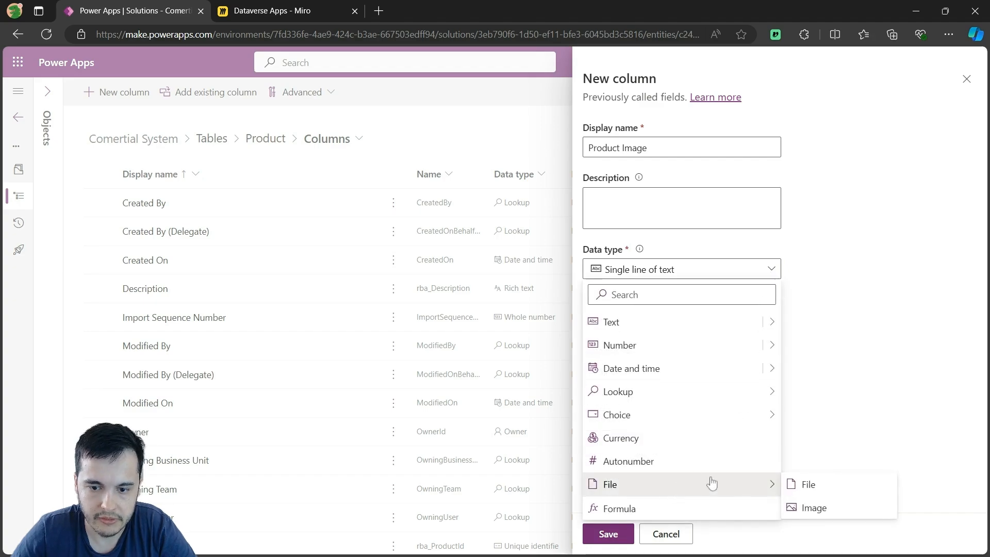
{"action": "left_click", "coordinate": [806, 506]}
Make Product Image the table's primary image, review the maximum image size in the advanced options, and save the column
{"action": "left_click", "coordinate": [589, 304]}
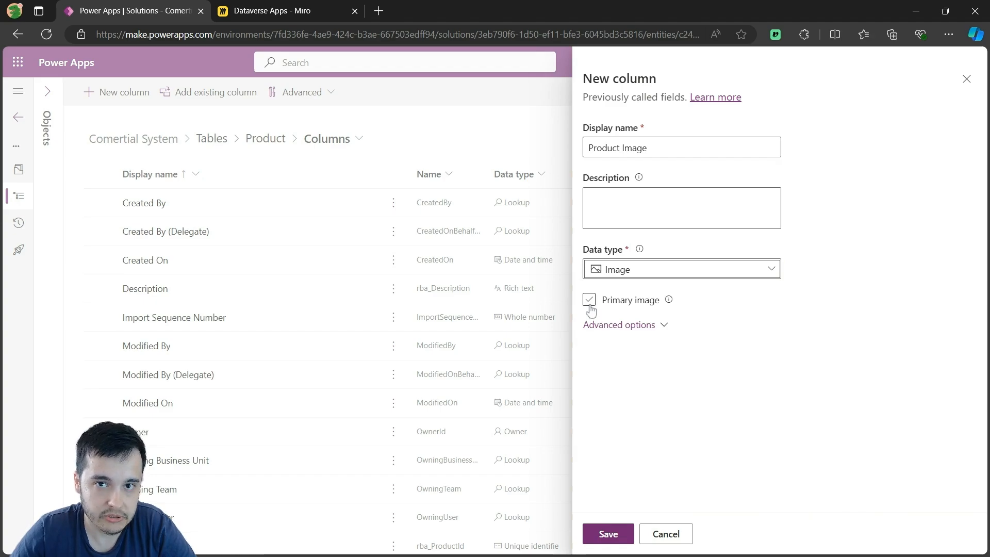
{"action": "left_click", "coordinate": [669, 301]}
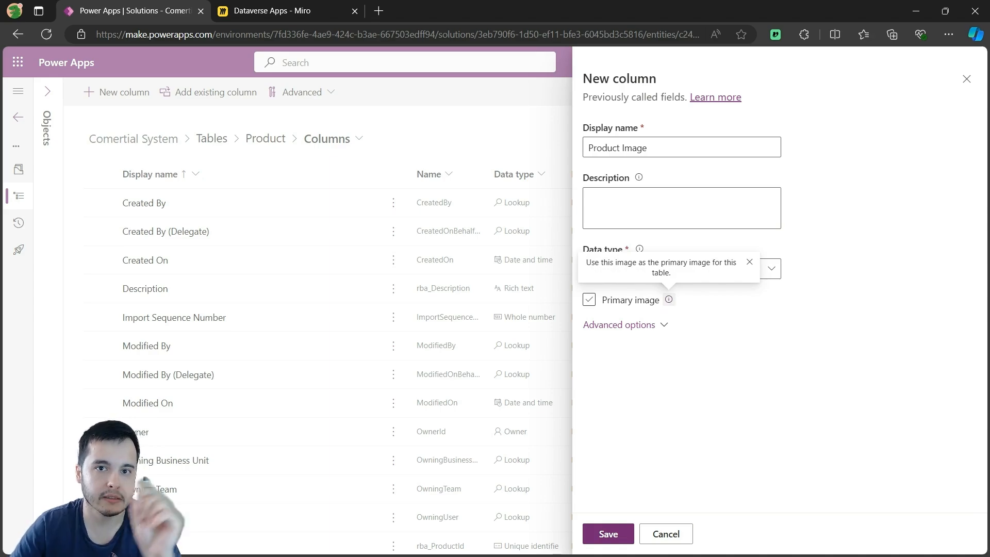
{"action": "left_click", "coordinate": [589, 299]}
{"action": "left_click", "coordinate": [661, 329]}
{"action": "scroll", "coordinate": [662, 333], "scroll_direction": "down", "scroll_amount": 3}
{"action": "left_click_drag", "start_coordinate": [624, 320], "coordinate": [575, 323]}
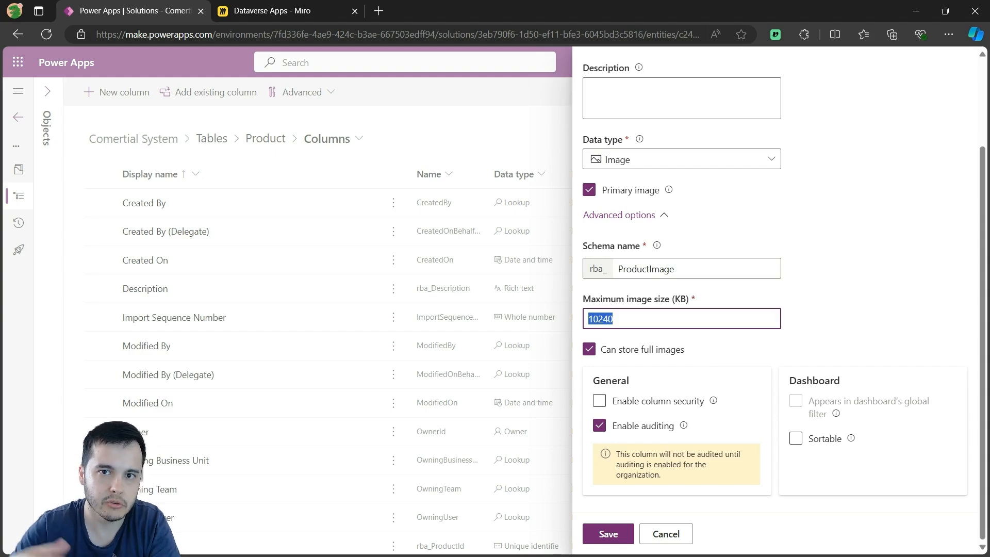
{"action": "left_click", "coordinate": [615, 534]}
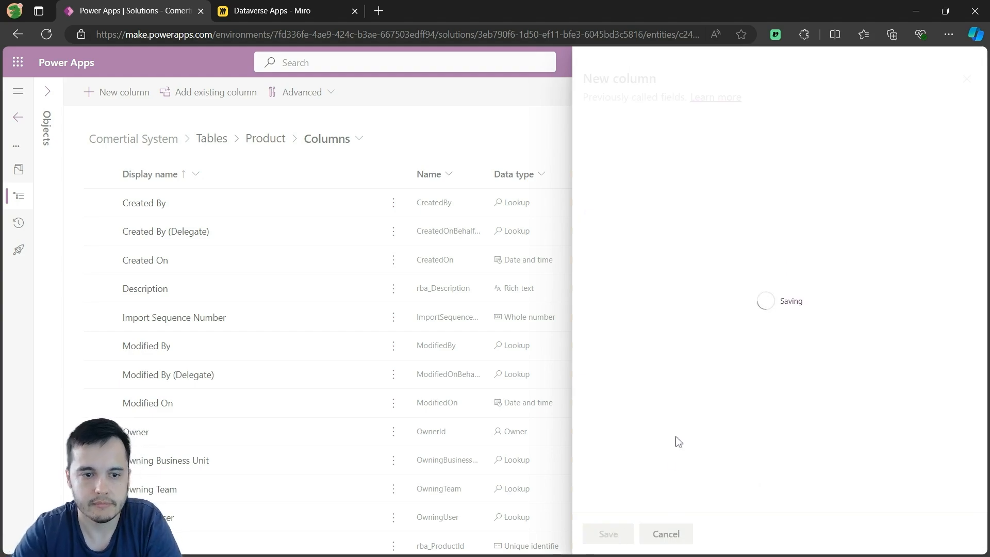
Highlight Is Best Seller - Yes/No on the Miro board, then start a Yes/no column named Is Best Seller in Power Apps
{"action": "left_click", "coordinate": [262, 10]}
{"action": "left_click_drag", "start_coordinate": [532, 333], "coordinate": [355, 333]}
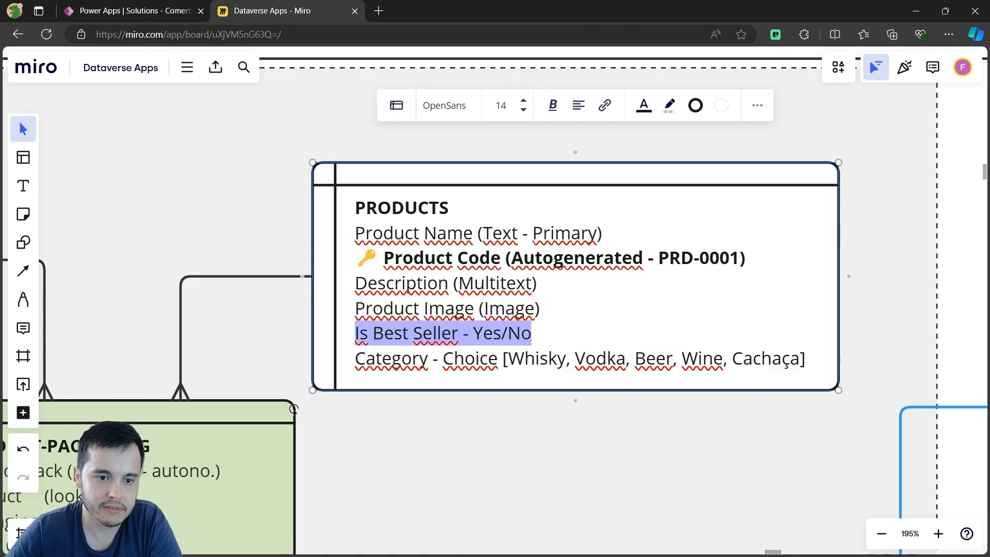
{"action": "left_click", "coordinate": [140, 11]}
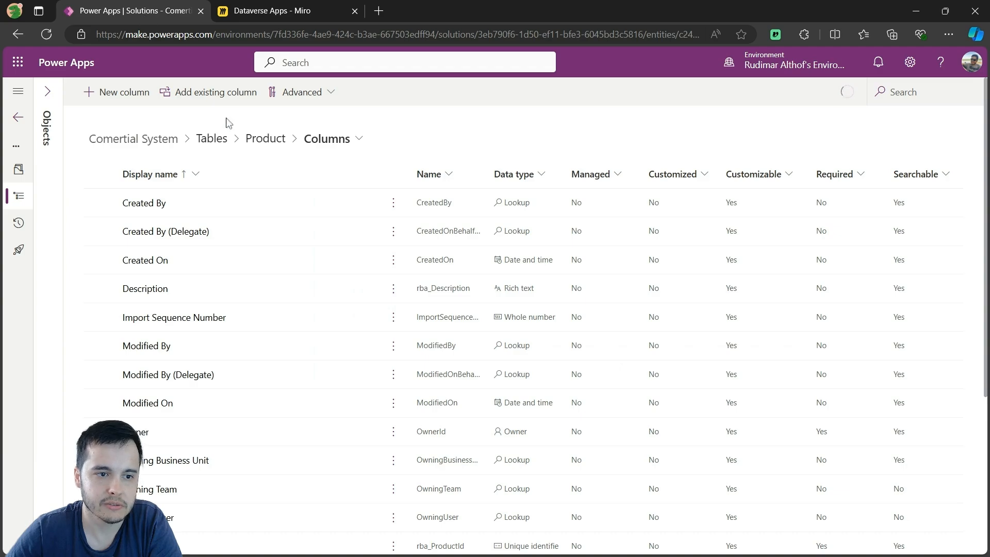
{"action": "left_click", "coordinate": [135, 93]}
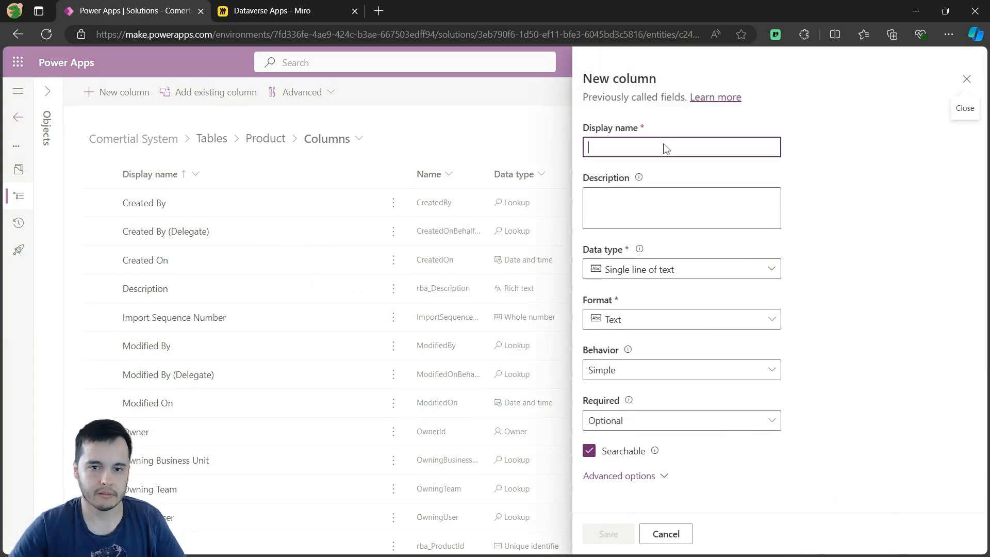
{"action": "type", "text": "Is Best Seller"}
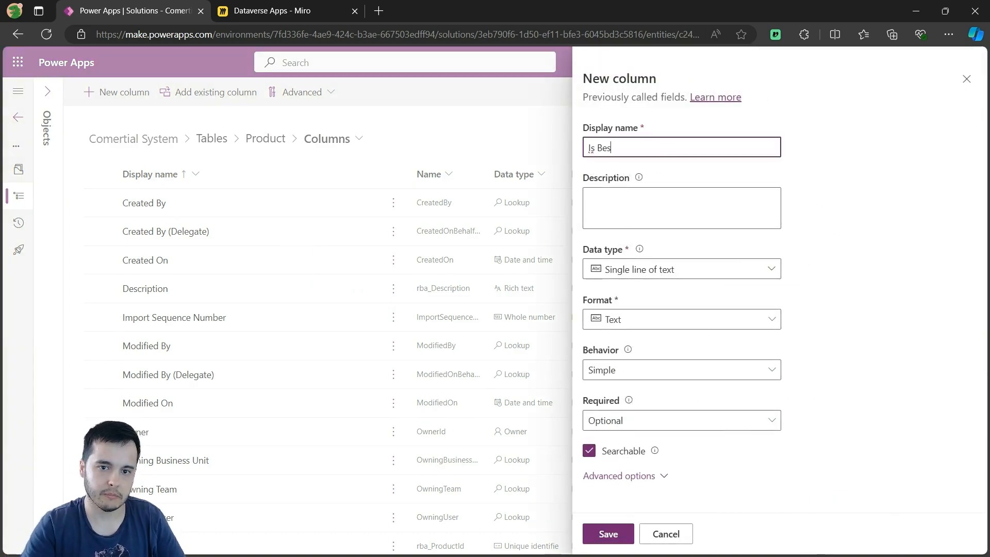
{"action": "left_click", "coordinate": [768, 270]}
{"action": "mouse_move", "coordinate": [769, 424]}
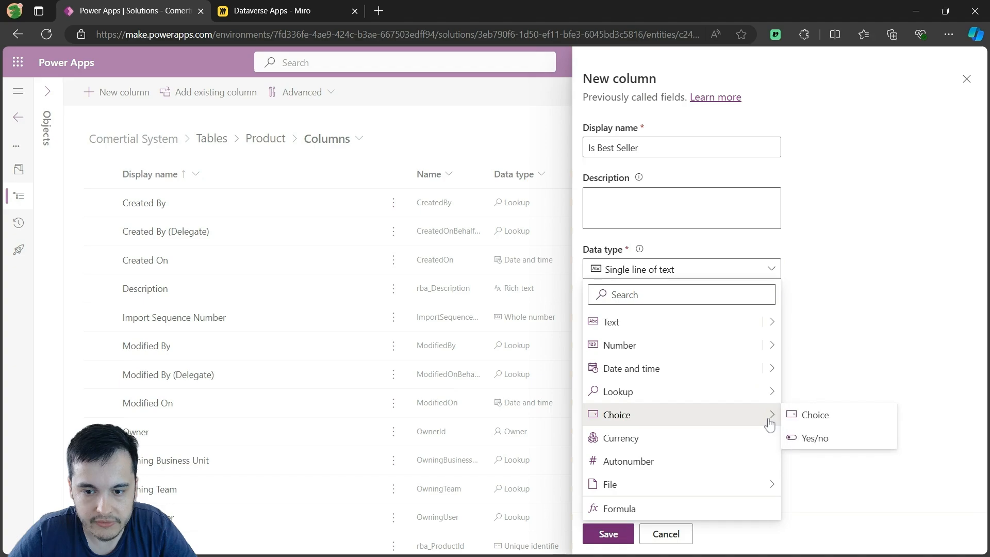
{"action": "left_click", "coordinate": [815, 437]}
Review the Is Best Seller column's choices, keep No as the default choice, and save the column
{"action": "scroll", "coordinate": [824, 400], "scroll_direction": "down", "scroll_amount": 1}
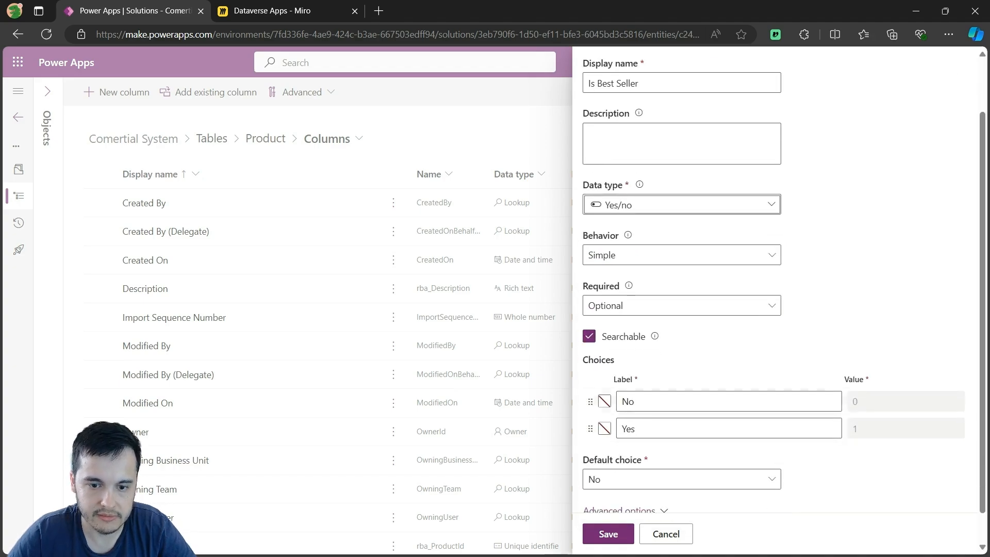
{"action": "scroll", "coordinate": [593, 428], "scroll_direction": "down", "scroll_amount": 1}
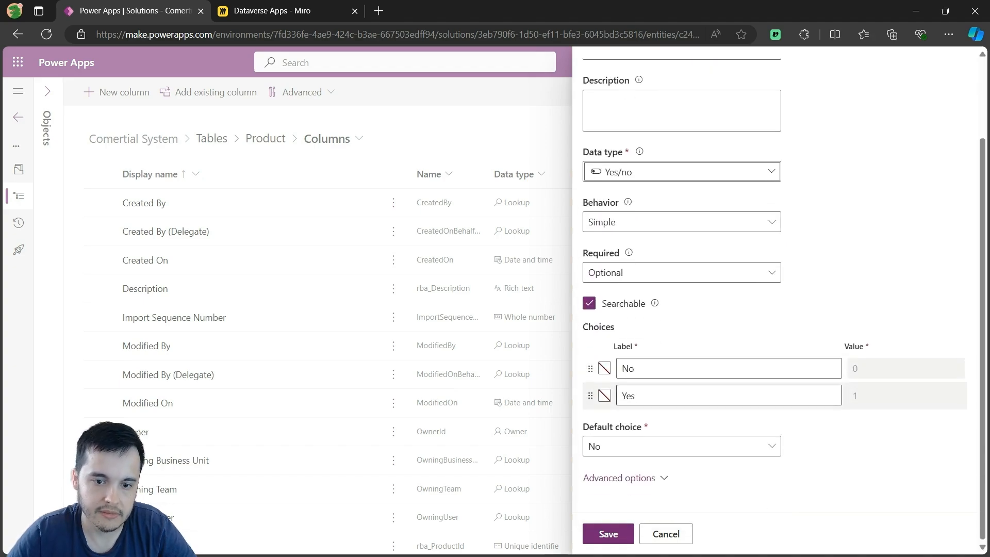
{"action": "left_click", "coordinate": [645, 455]}
{"action": "left_click", "coordinate": [644, 454]}
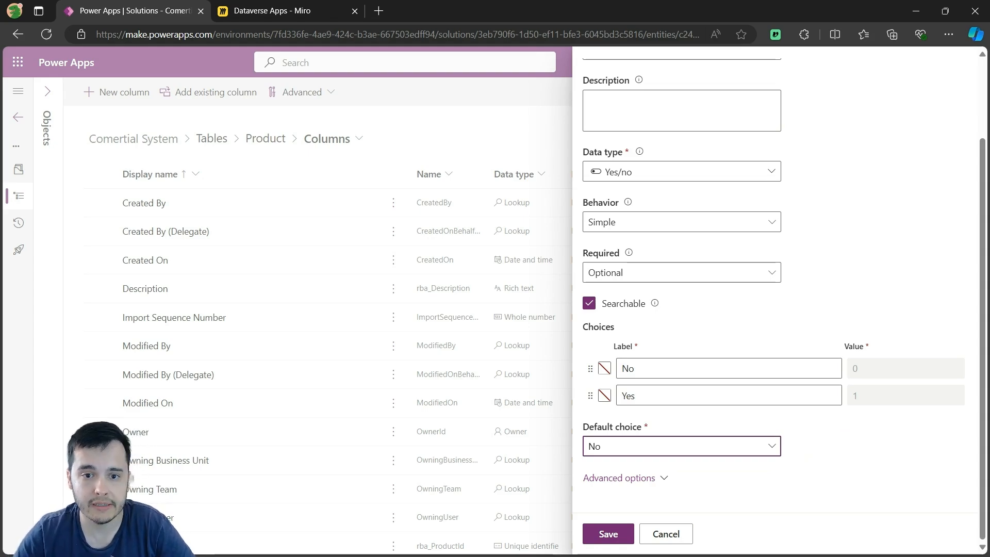
{"action": "scroll", "coordinate": [839, 406], "scroll_direction": "up", "scroll_amount": 2}
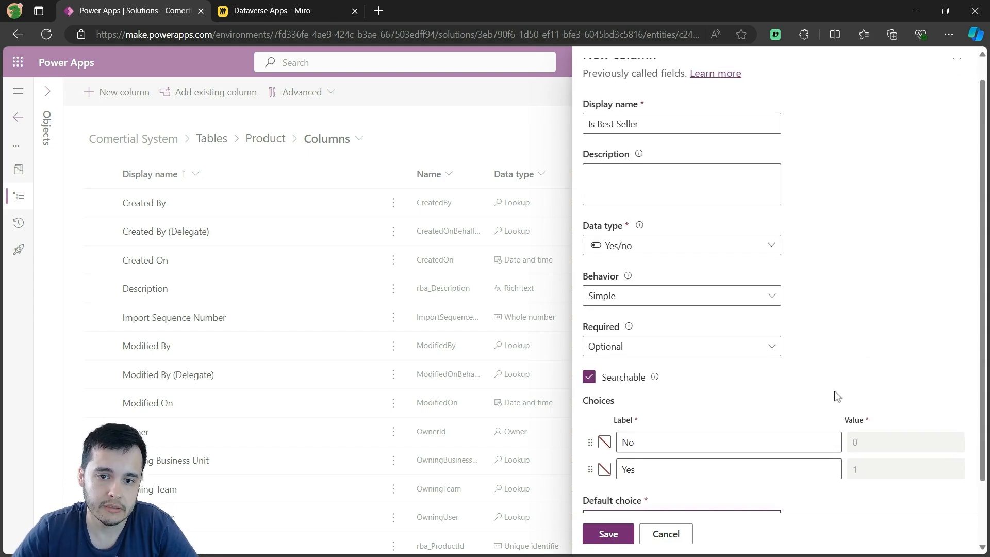
{"action": "scroll", "coordinate": [837, 396], "scroll_direction": "down", "scroll_amount": 2}
{"action": "left_click", "coordinate": [608, 533]}
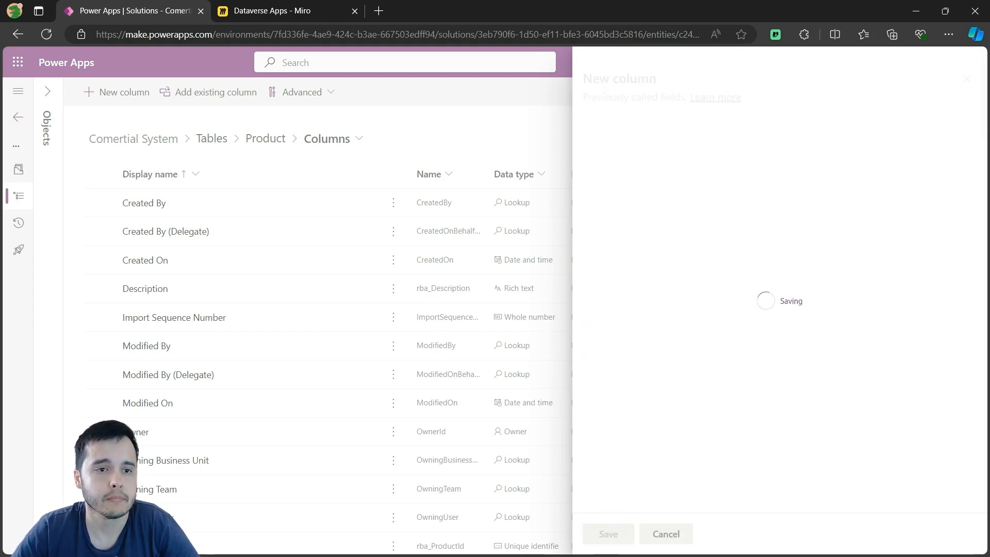
Switch to the Miro board and highlight the category choices Whisky, Vodka, Beer, Wine, Cachaça in the PRODUCTS card
{"action": "left_click", "coordinate": [286, 15]}
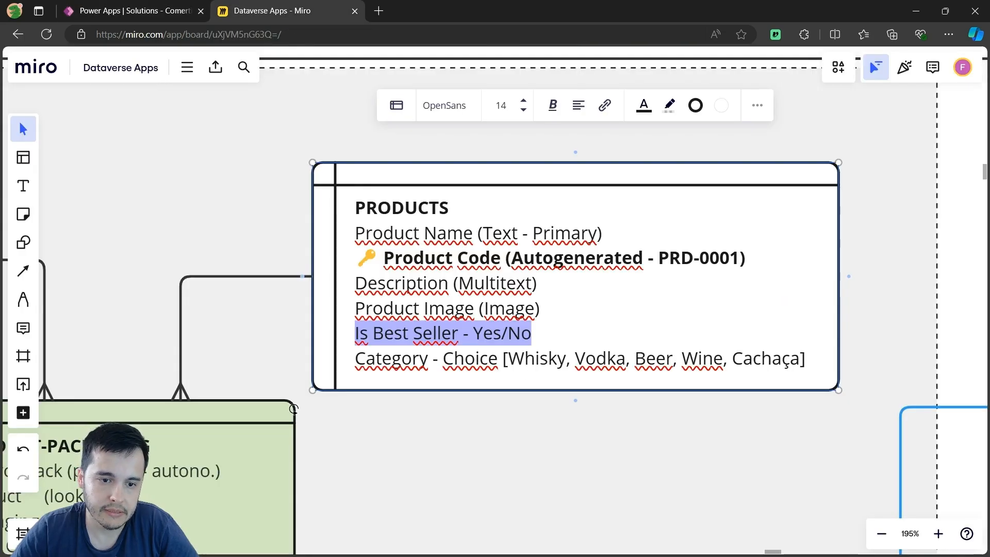
{"action": "left_click_drag", "start_coordinate": [355, 358], "coordinate": [805, 359]}
{"action": "left_click", "coordinate": [507, 358]}
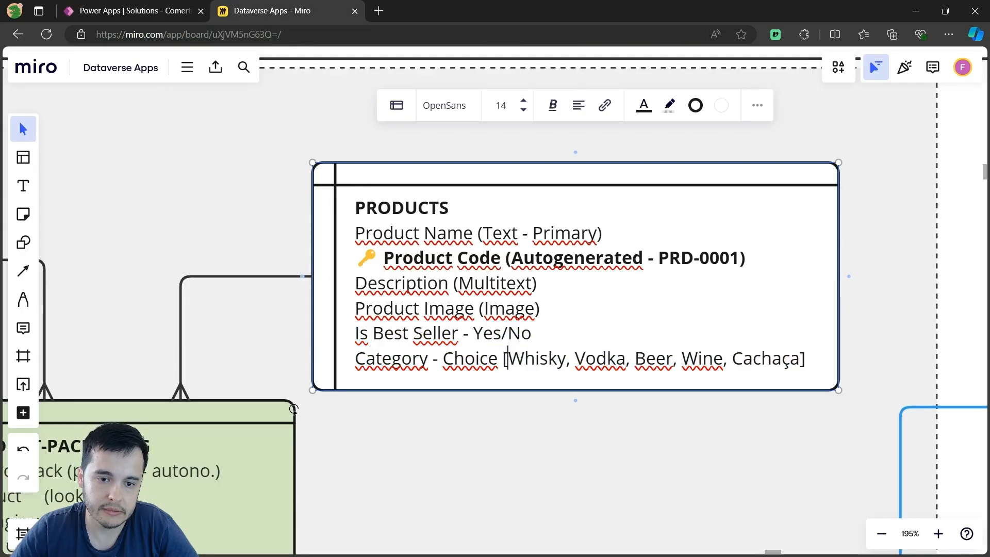
{"action": "left_click_drag", "start_coordinate": [508, 358], "coordinate": [799, 358]}
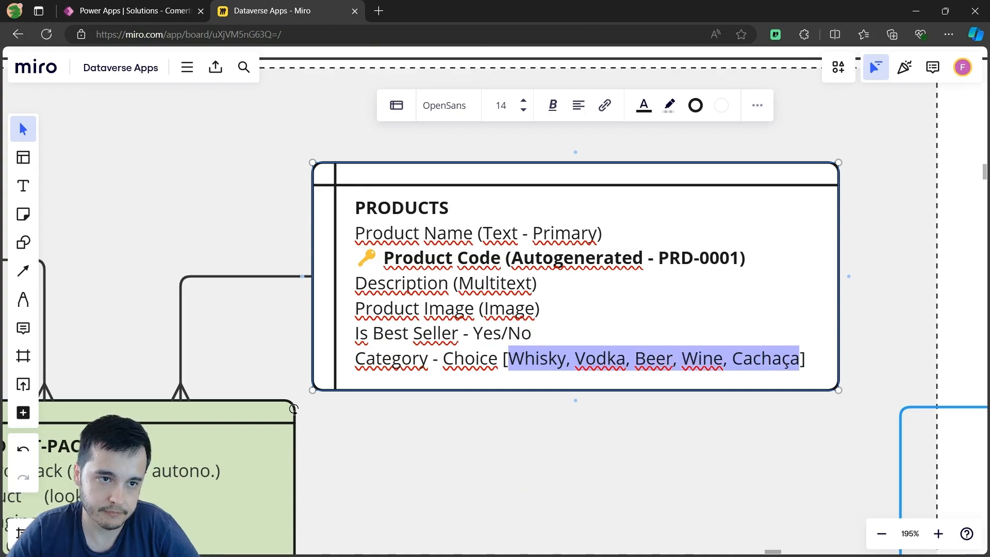
Back in Power Apps, start a new Product column with the display name Product Category
{"action": "left_click", "coordinate": [147, 14]}
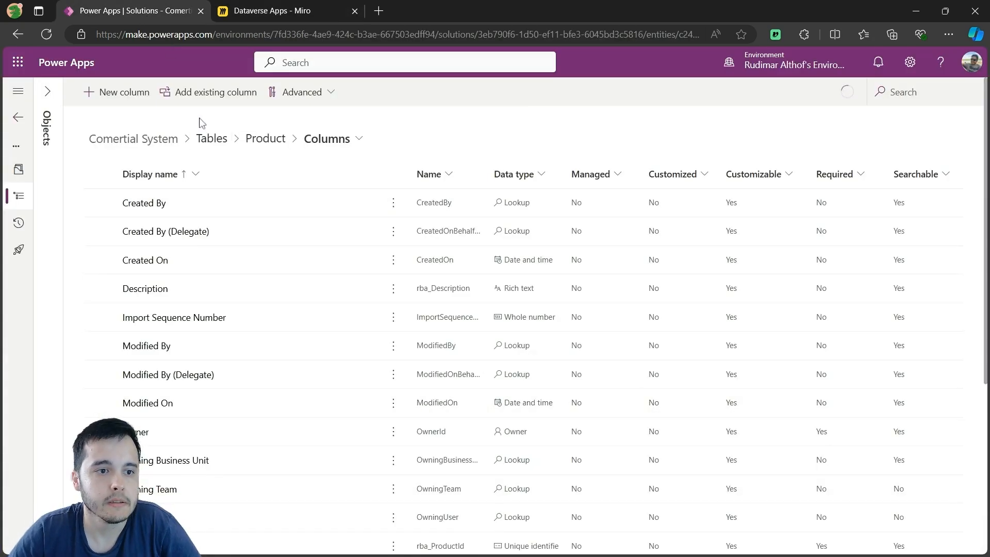
{"action": "left_click", "coordinate": [129, 94]}
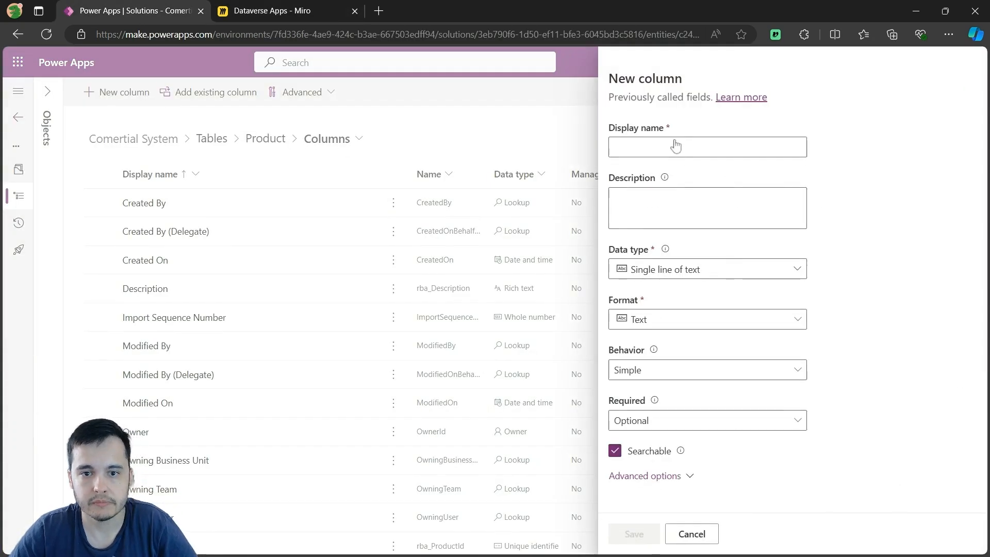
{"action": "type", "text": "P"}
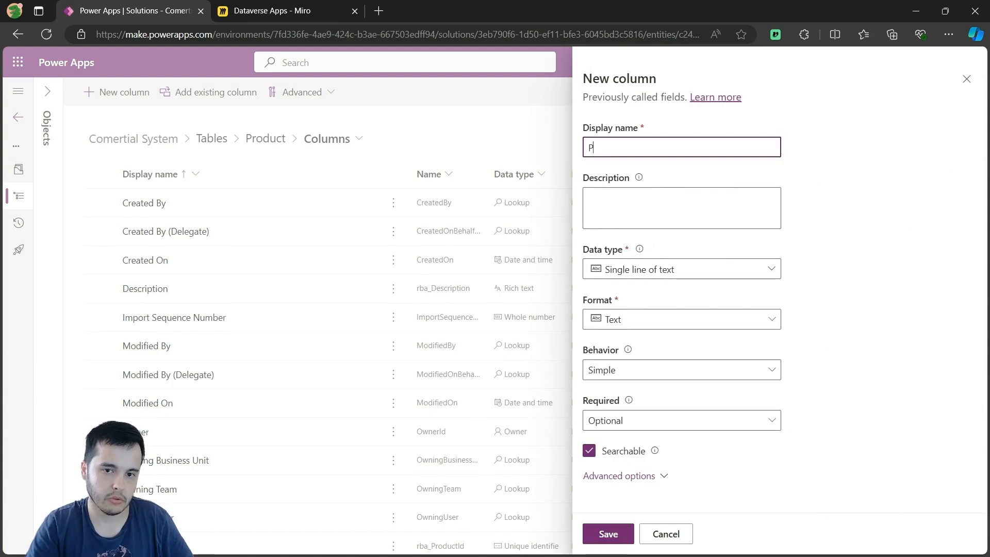
{"action": "type", "text": "roduct Category"}
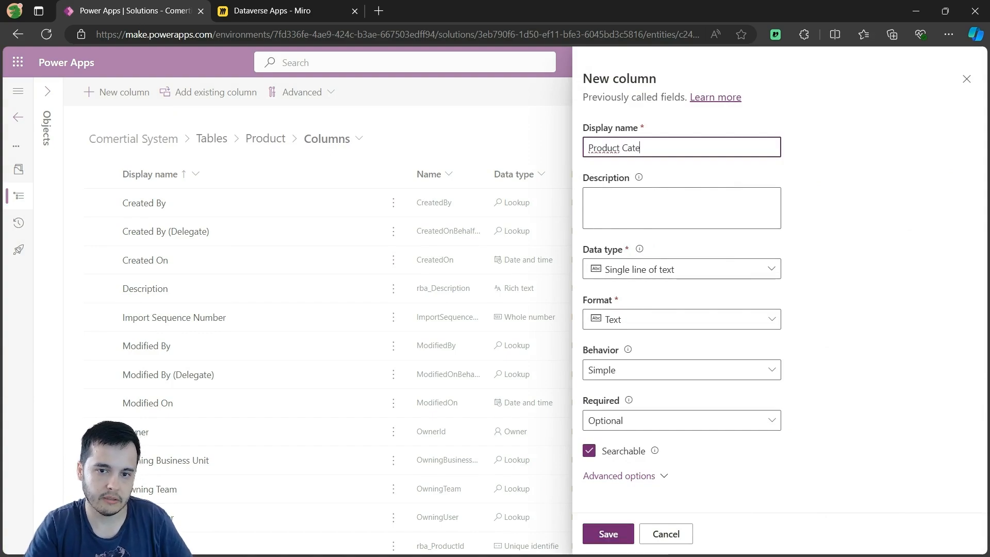
On the Miro board, rename Category to Product Category in the PRODUCTS card and widen the card to fit the line
{"action": "left_click", "coordinate": [243, 13]}
{"action": "left_click", "coordinate": [365, 358]}
{"action": "key", "text": "Left"}
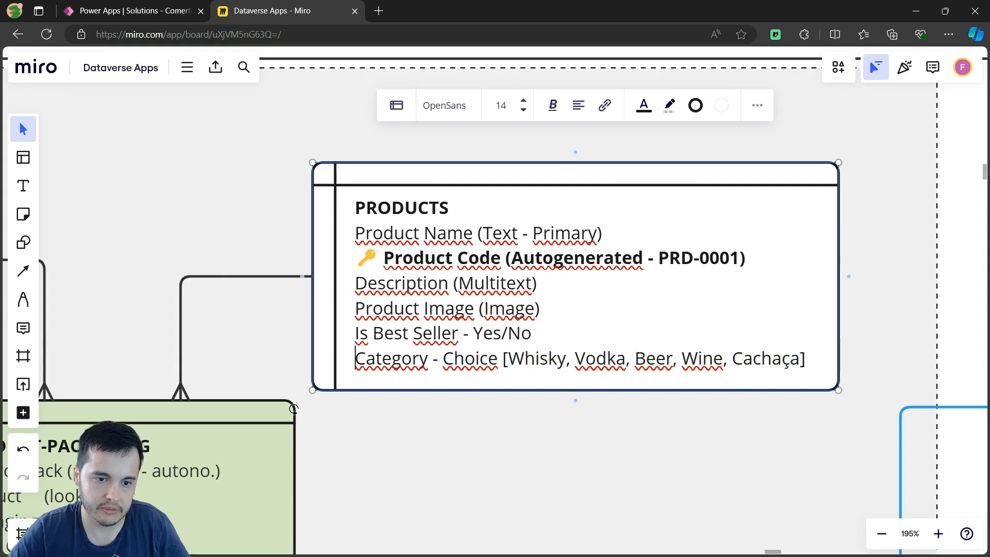
{"action": "type", "text": "Product"}
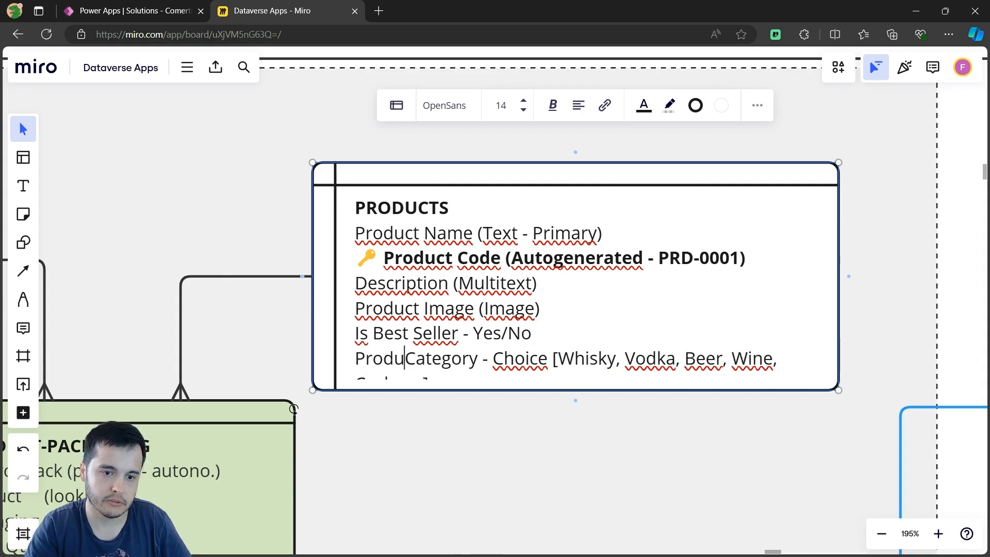
{"action": "left_click_drag", "start_coordinate": [838, 271], "coordinate": [901, 272]}
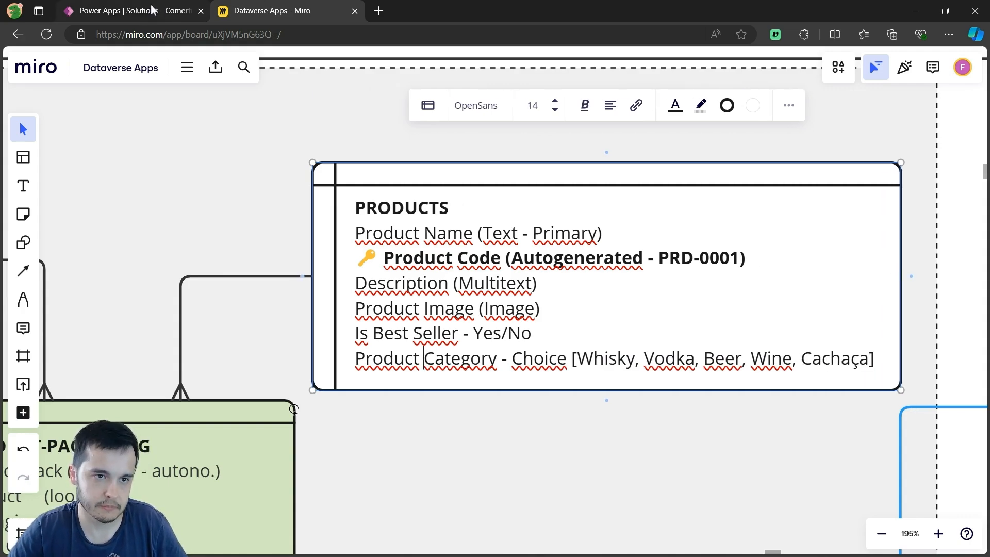
Back in Power Apps, set the Product Category column's data type to Choice and turn off syncing with a global choice
{"action": "left_click", "coordinate": [135, 11]}
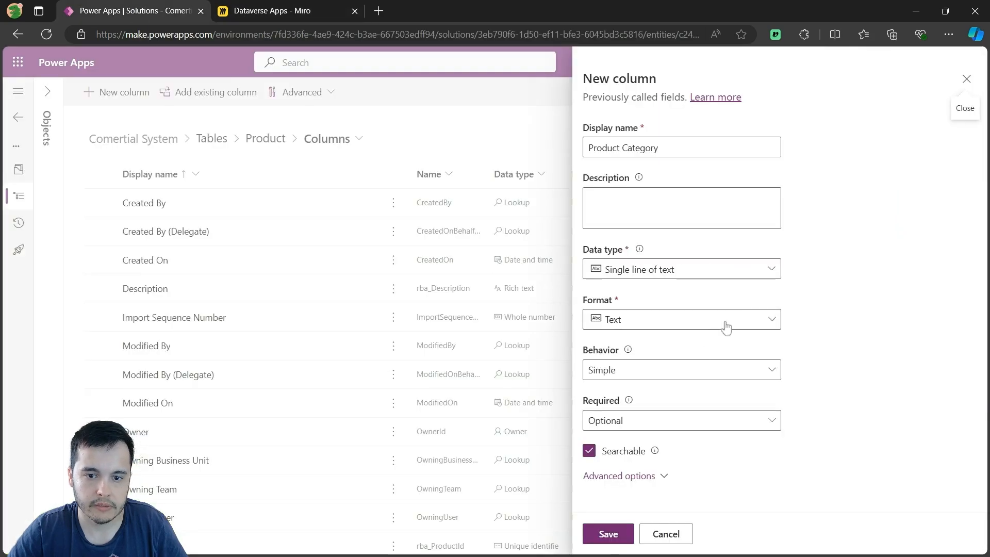
{"action": "left_click", "coordinate": [766, 273]}
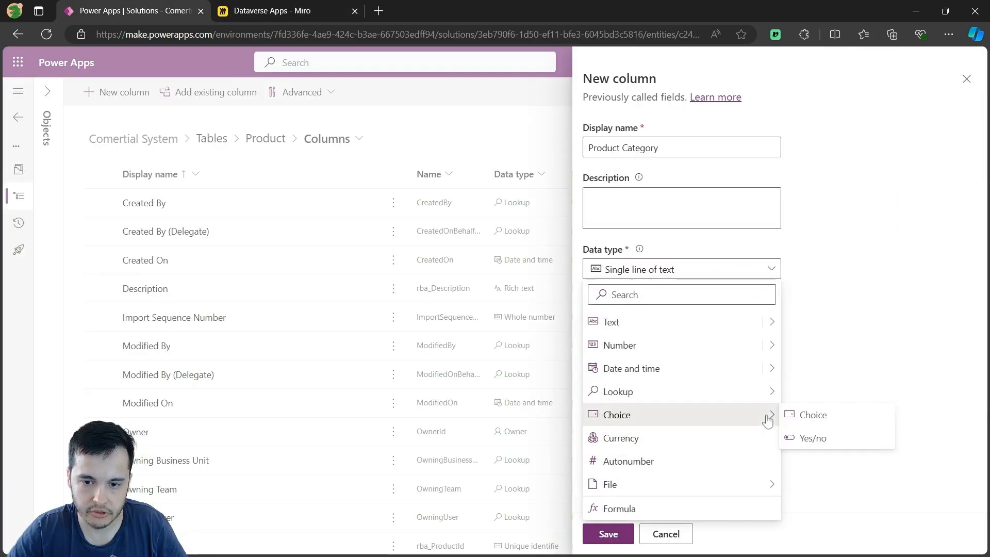
{"action": "left_click", "coordinate": [794, 413]}
{"action": "scroll", "coordinate": [821, 343], "scroll_direction": "down", "scroll_amount": 1}
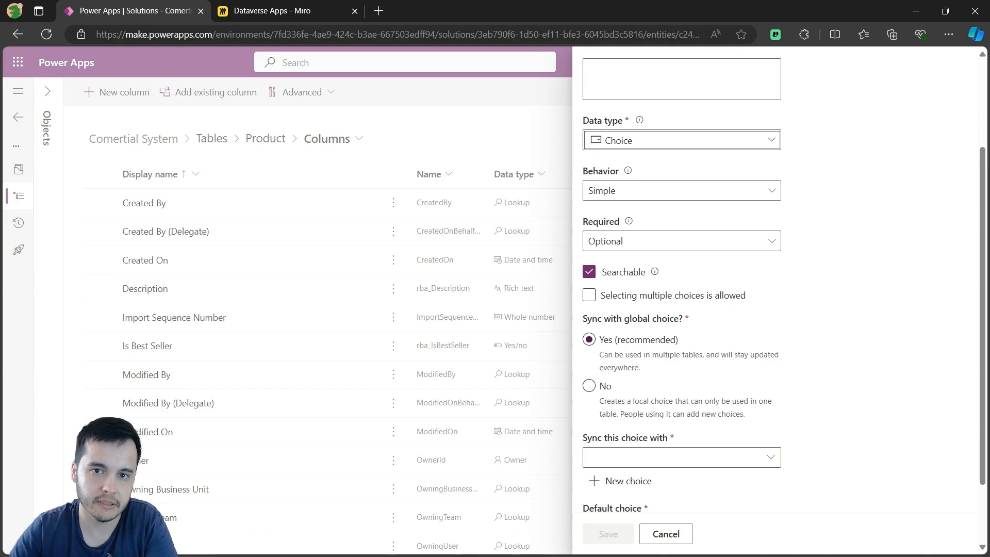
{"action": "left_click", "coordinate": [588, 386]}
{"action": "scroll", "coordinate": [706, 389], "scroll_direction": "down", "scroll_amount": 2}
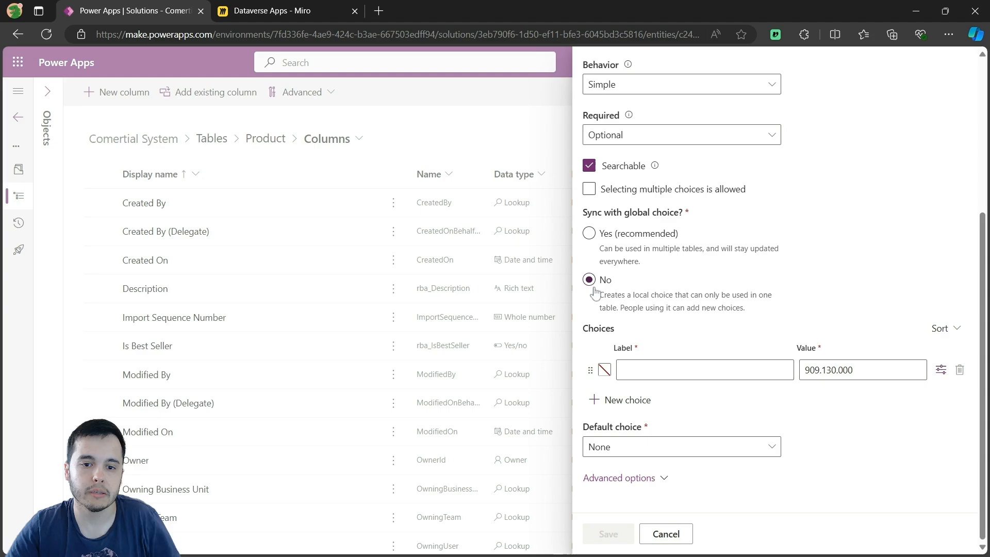
Add the local choices Beer, Wine, Whisky, Vodka and Cachaça to the Product Category column
{"action": "left_click", "coordinate": [702, 369]}
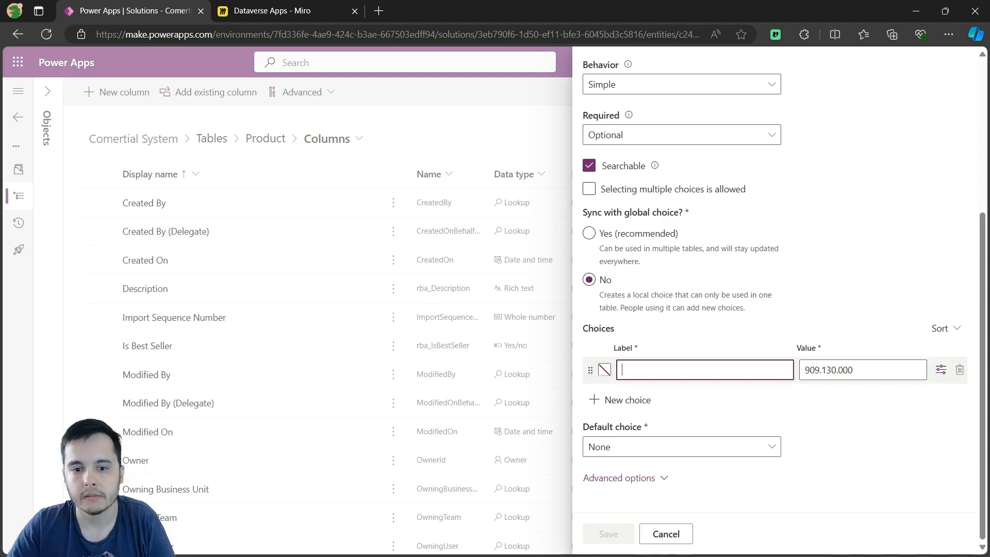
{"action": "type", "text": "Be"}
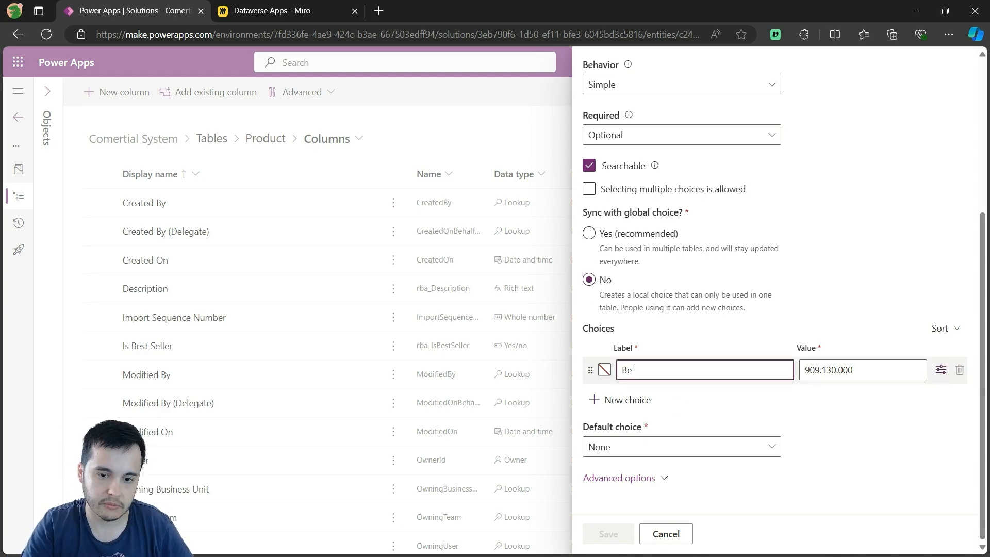
{"action": "type", "text": "er"}
{"action": "left_click", "coordinate": [642, 402]}
{"action": "type", "text": "Wine"}
{"action": "key", "text": "Return"}
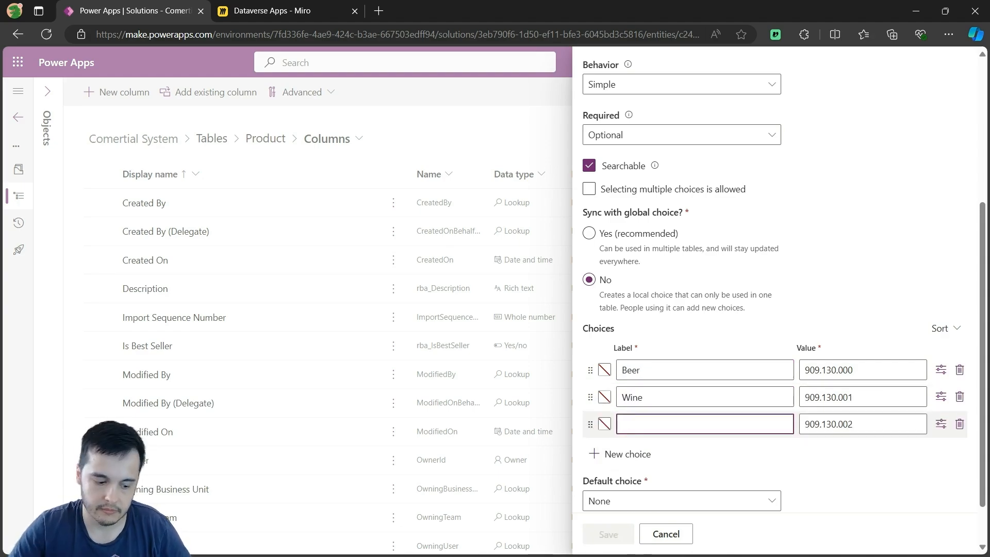
{"action": "type", "text": "Whisky"}
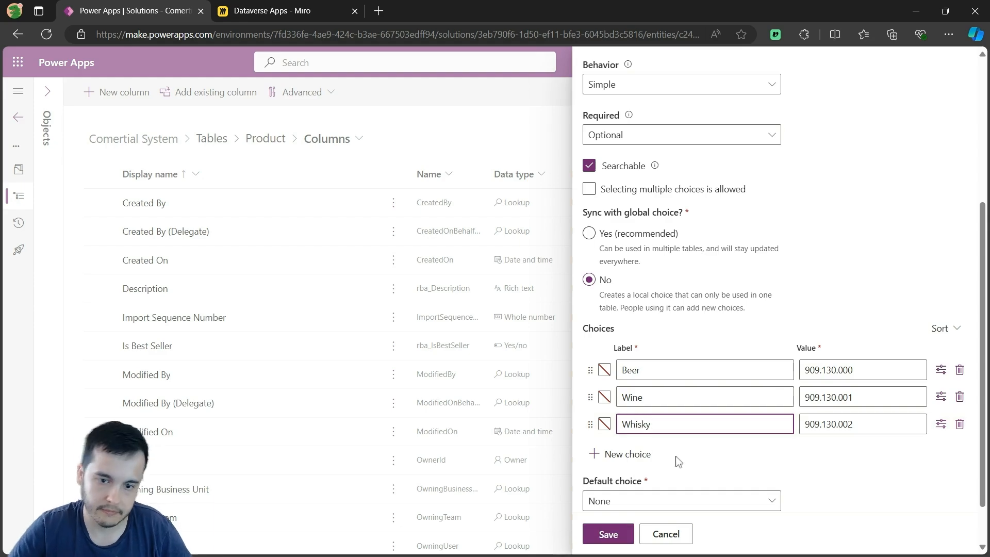
{"action": "left_click", "coordinate": [640, 454]}
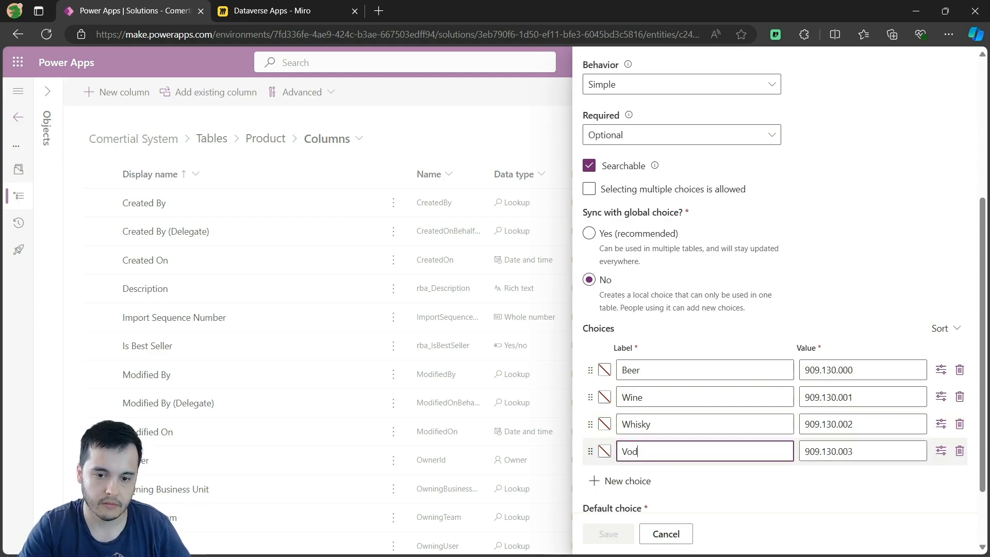
{"action": "left_click", "coordinate": [608, 480]}
{"action": "scroll", "coordinate": [649, 459], "scroll_direction": "down", "scroll_amount": 2}
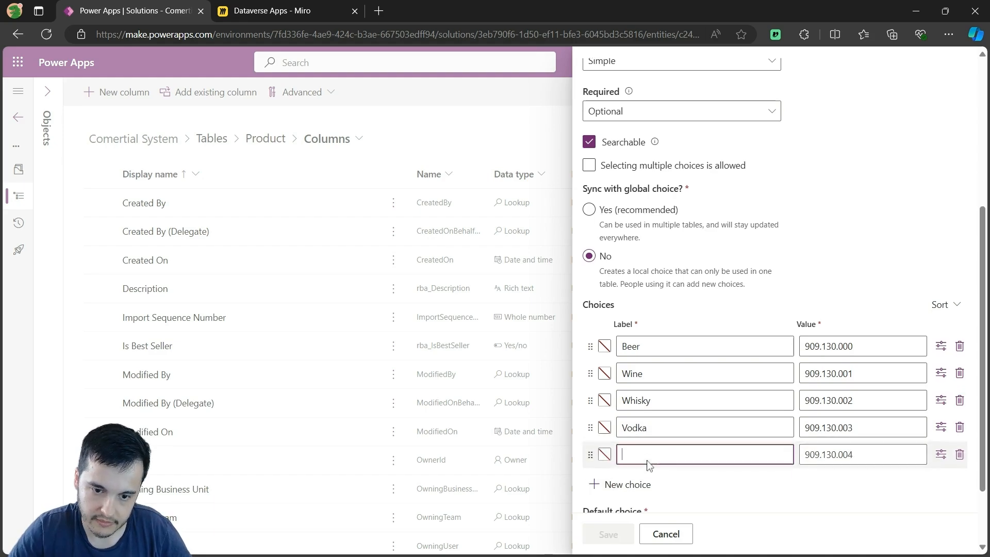
{"action": "type", "text": "Cachaça"}
{"action": "left_click", "coordinate": [831, 417]}
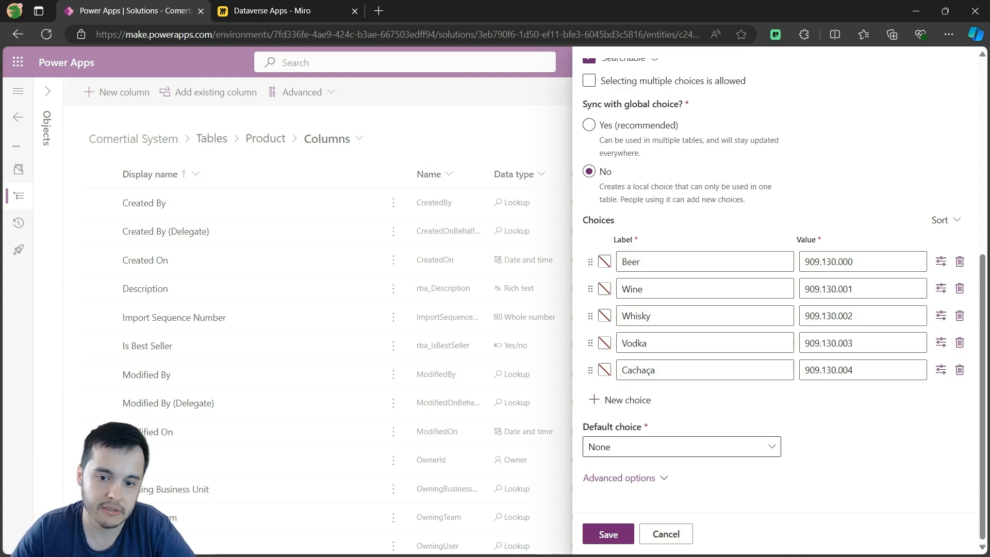
Keep None as the default choice, review the Product Category column's settings, and save the column
{"action": "left_click", "coordinate": [771, 449]}
{"action": "left_click", "coordinate": [856, 463]}
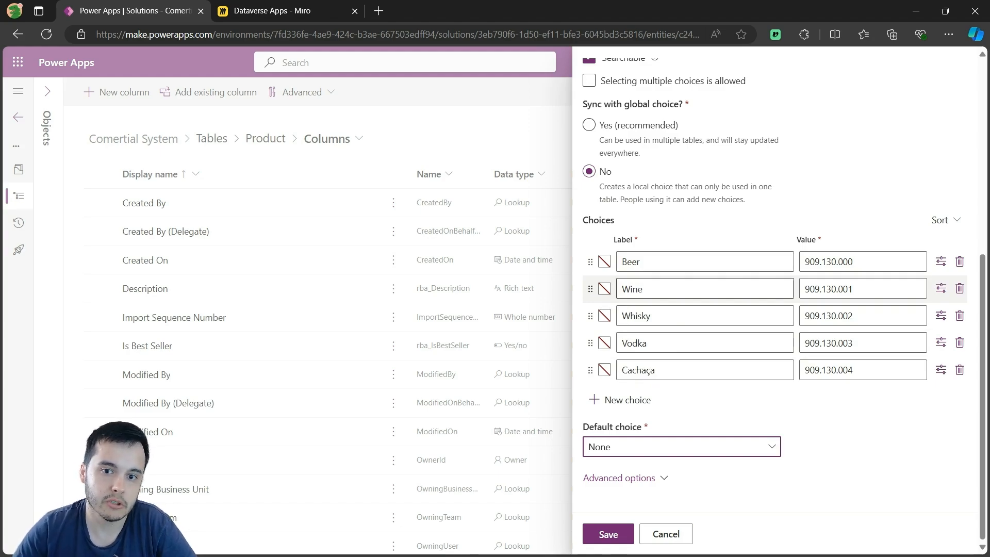
{"action": "scroll", "coordinate": [745, 251], "scroll_direction": "up", "scroll_amount": 2}
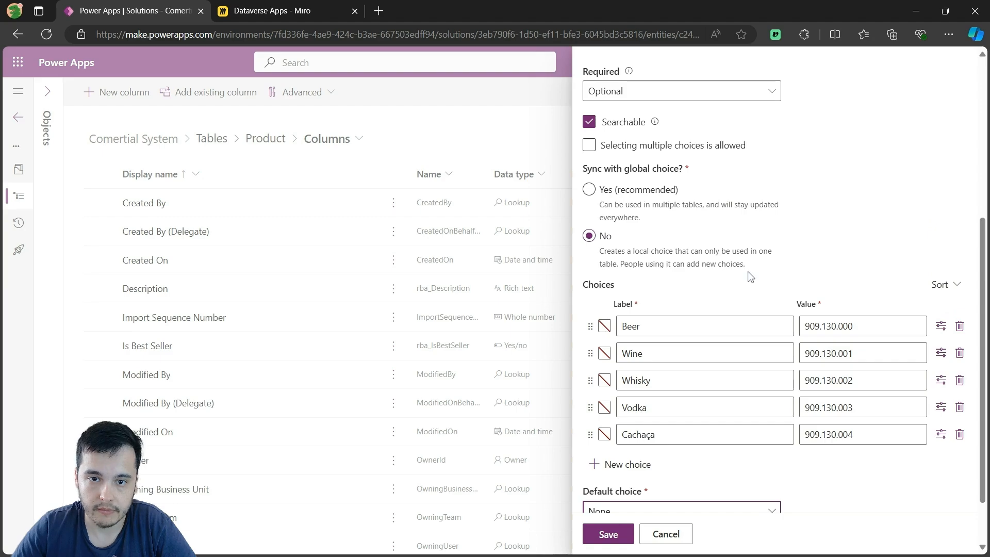
{"action": "scroll", "coordinate": [748, 293], "scroll_direction": "down", "scroll_amount": 1}
{"action": "scroll", "coordinate": [717, 253], "scroll_direction": "up", "scroll_amount": 2}
{"action": "left_click", "coordinate": [619, 216]}
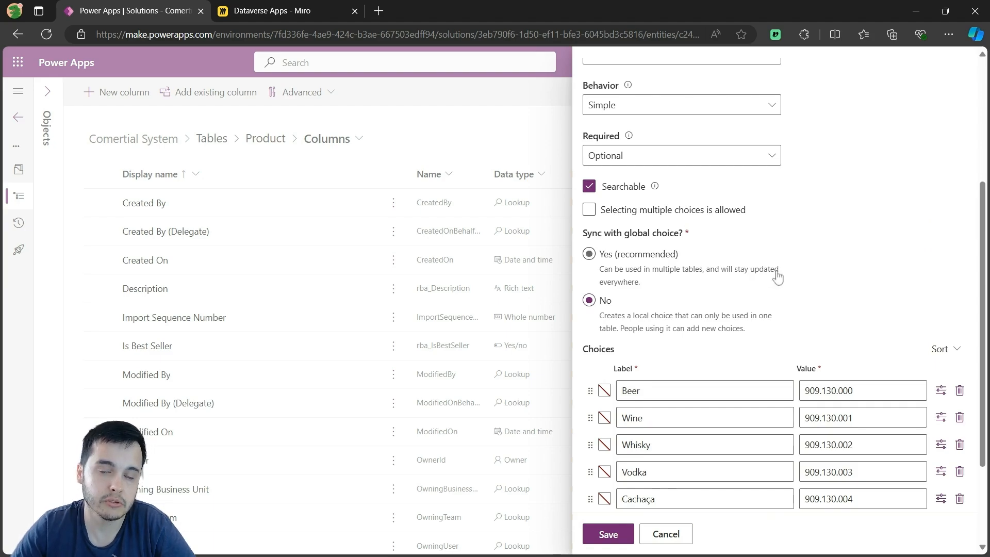
{"action": "scroll", "coordinate": [776, 275], "scroll_direction": "up", "scroll_amount": 2}
{"action": "scroll", "coordinate": [818, 324], "scroll_direction": "up", "scroll_amount": 1}
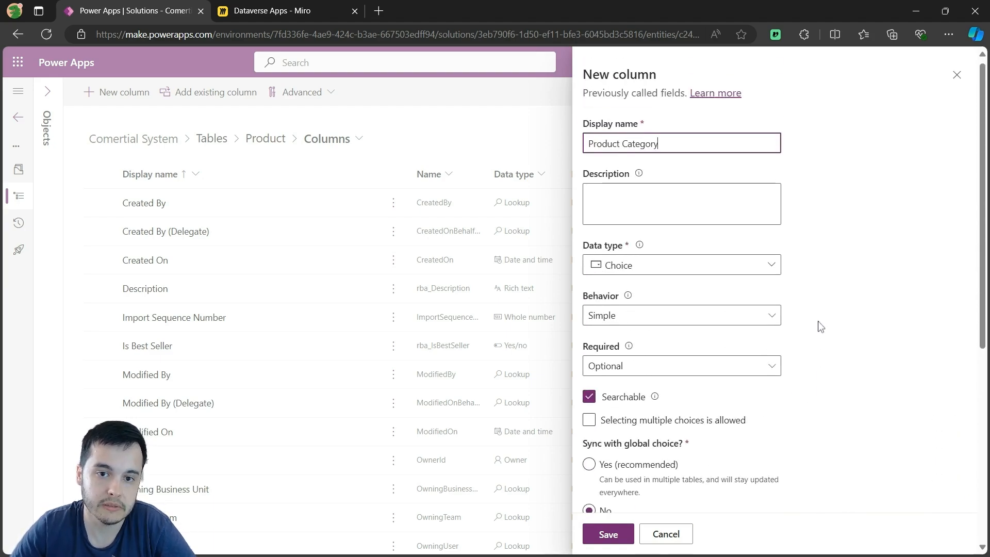
{"action": "scroll", "coordinate": [817, 325], "scroll_direction": "down", "scroll_amount": 4}
{"action": "left_click", "coordinate": [608, 533]}
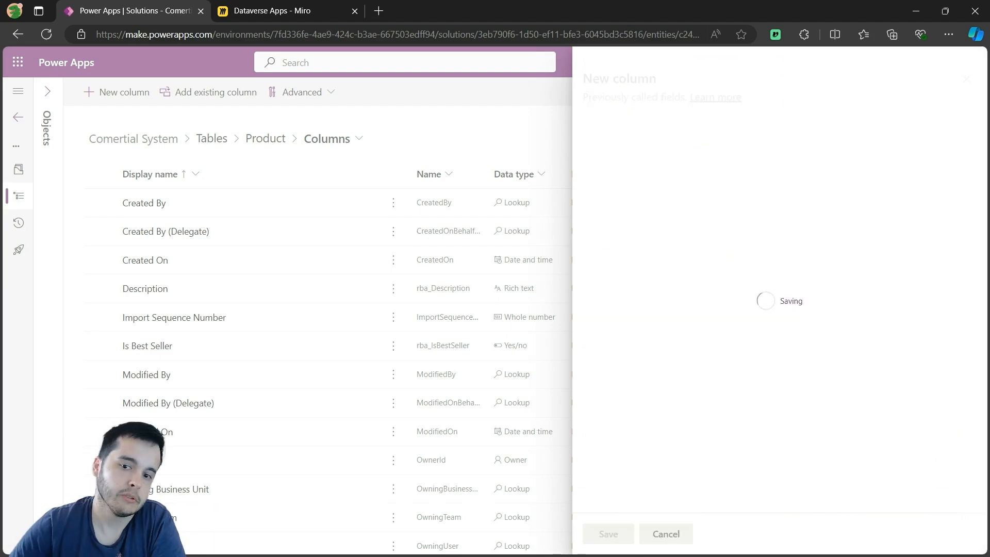
Switch to the Miro board and highlight the choice type and options on the PRODUCTS card's Product Category line
{"action": "left_click", "coordinate": [273, 10]}
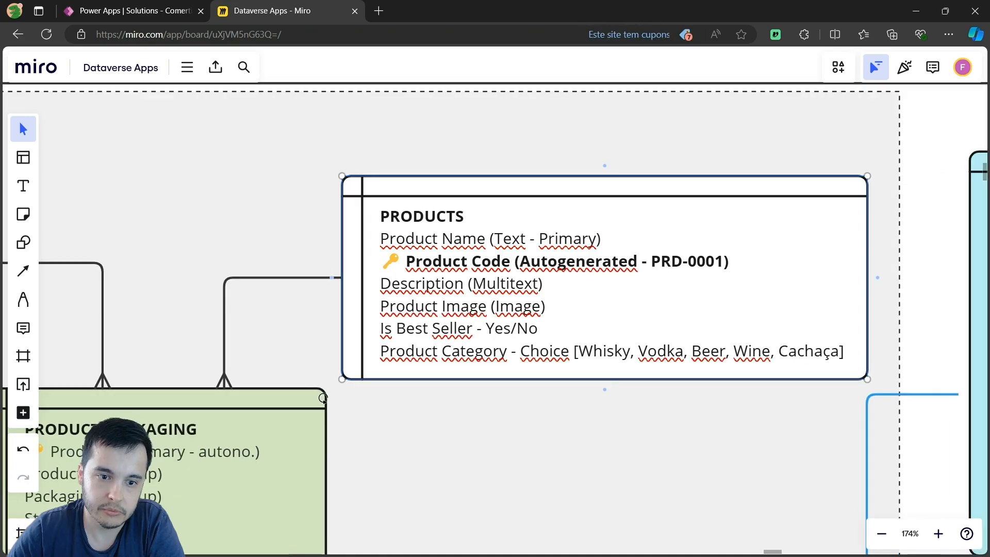
{"action": "left_click_drag", "start_coordinate": [510, 351], "coordinate": [378, 356]}
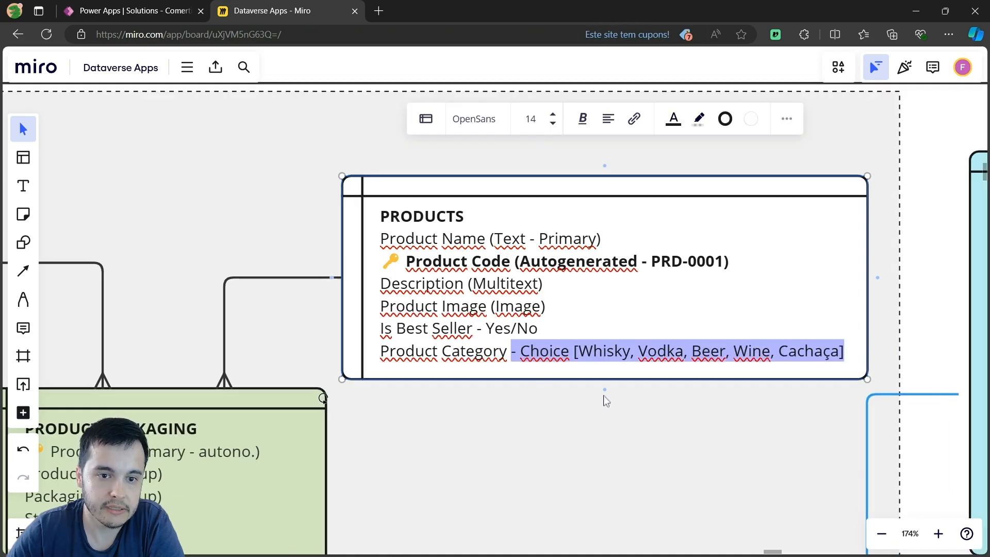
{"action": "left_click_drag", "start_coordinate": [867, 144], "coordinate": [819, 172]}
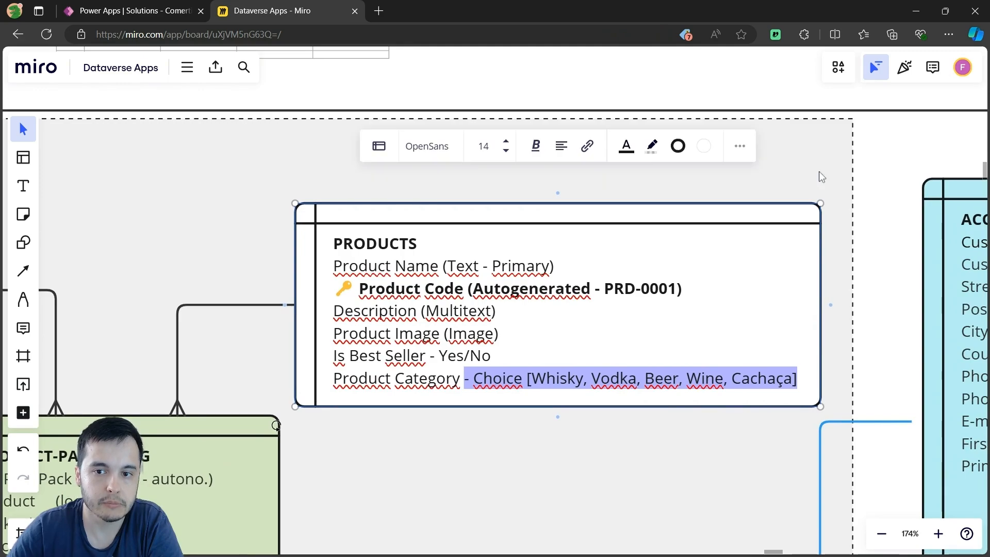
{"action": "left_click", "coordinate": [819, 171]}
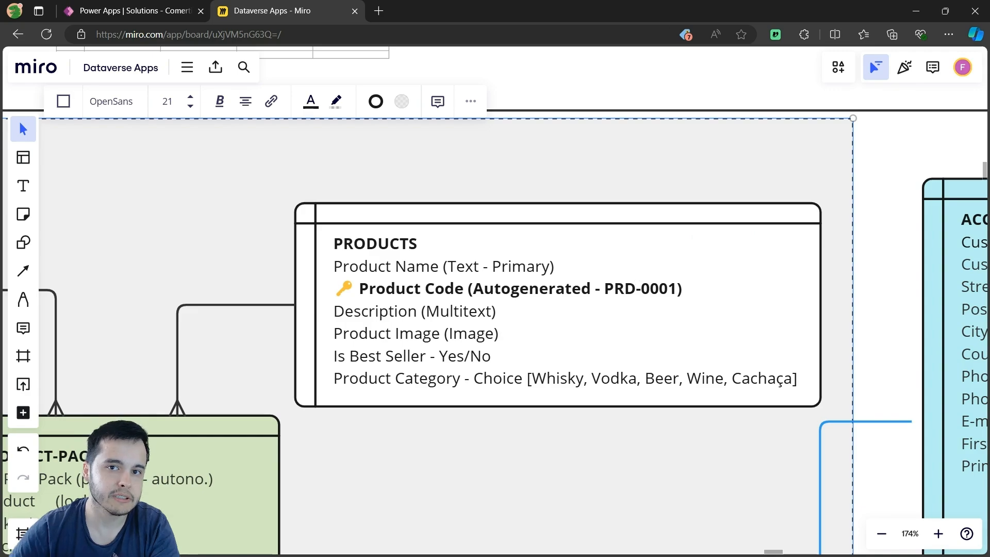
Highlight the entire Product Category line in the PRODUCTS card
{"action": "scroll", "coordinate": [206, 359], "scroll_direction": "down", "scroll_amount": 2}
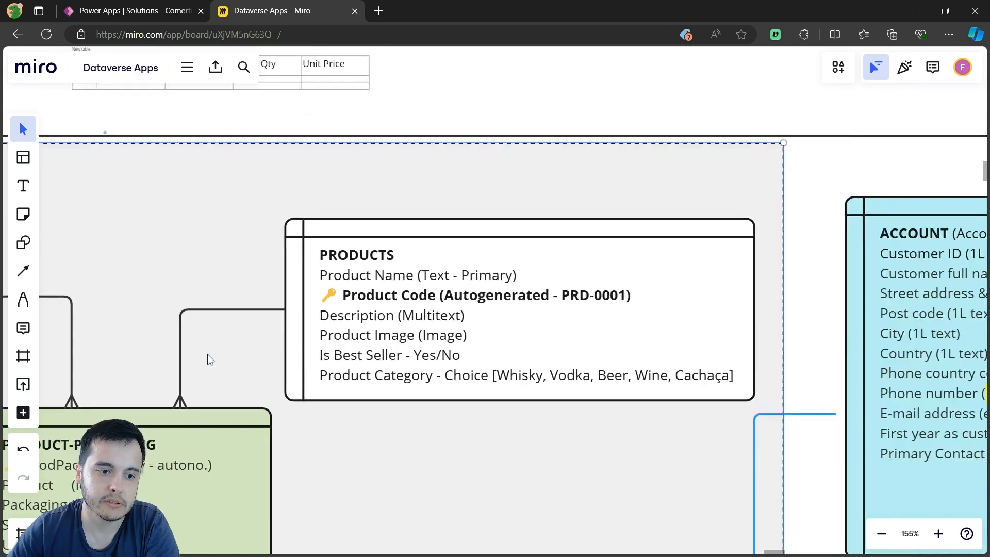
{"action": "scroll", "coordinate": [358, 376], "scroll_direction": "up", "scroll_amount": 3}
{"action": "left_click", "coordinate": [382, 382]}
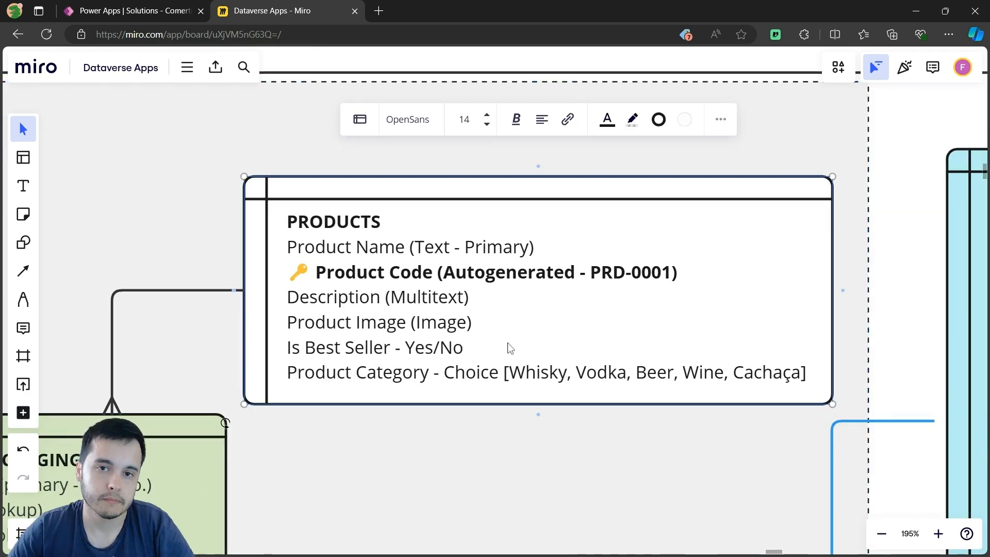
{"action": "double_click", "coordinate": [328, 379]}
{"action": "left_click", "coordinate": [287, 370]}
{"action": "mouse_move", "coordinate": [288, 369]}
{"action": "left_mouse_down"}
{"action": "mouse_move", "coordinate": [371, 383]}
{"action": "mouse_move", "coordinate": [292, 366]}
{"action": "left_mouse_up"}
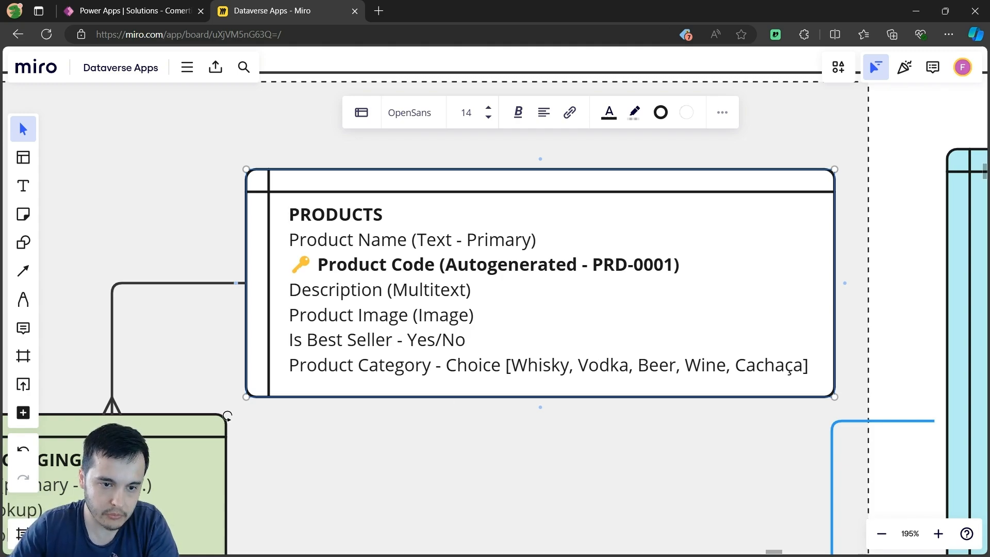
{"action": "left_click", "coordinate": [599, 365]}
{"action": "left_click_drag", "start_coordinate": [288, 365], "coordinate": [809, 365]}
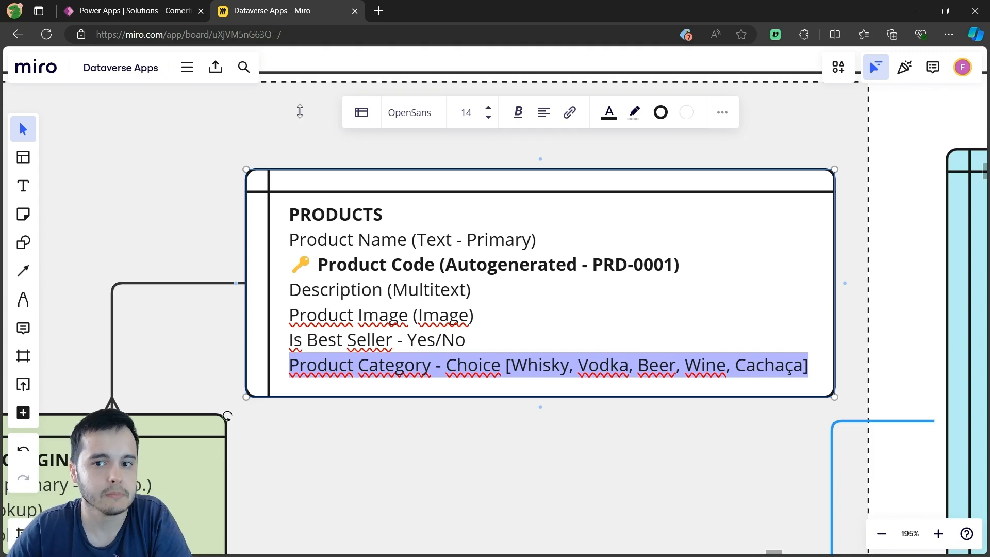
Back in Power Apps, filter the Product table's columns by rba and select the Product unique identifier column
{"action": "left_click", "coordinate": [137, 12]}
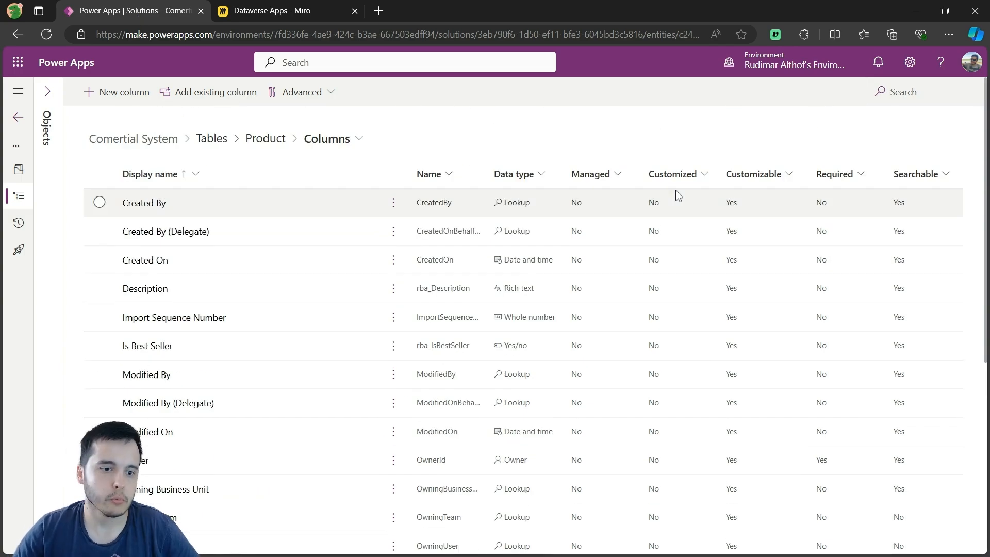
{"action": "scroll", "coordinate": [636, 331], "scroll_direction": "down", "scroll_amount": 4}
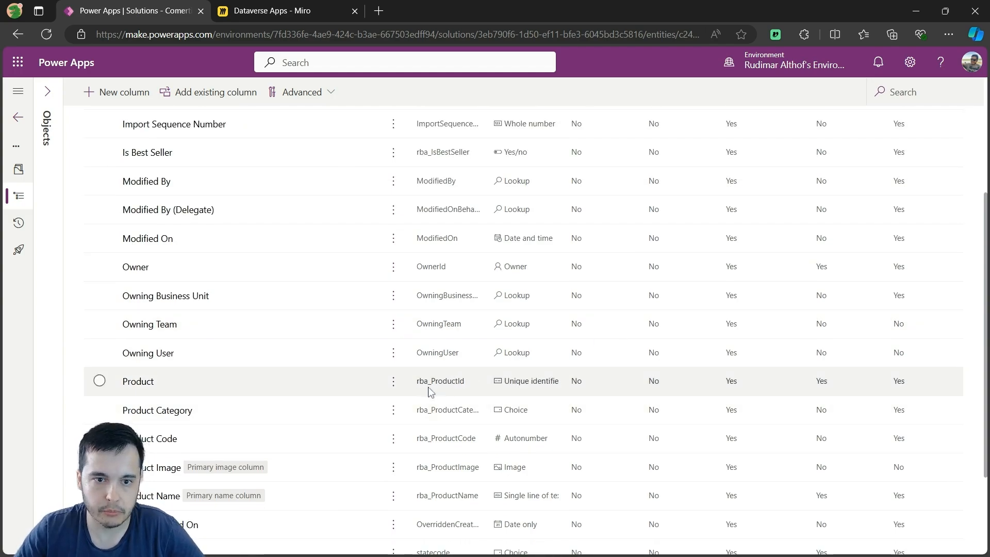
{"action": "left_click", "coordinate": [907, 92]}
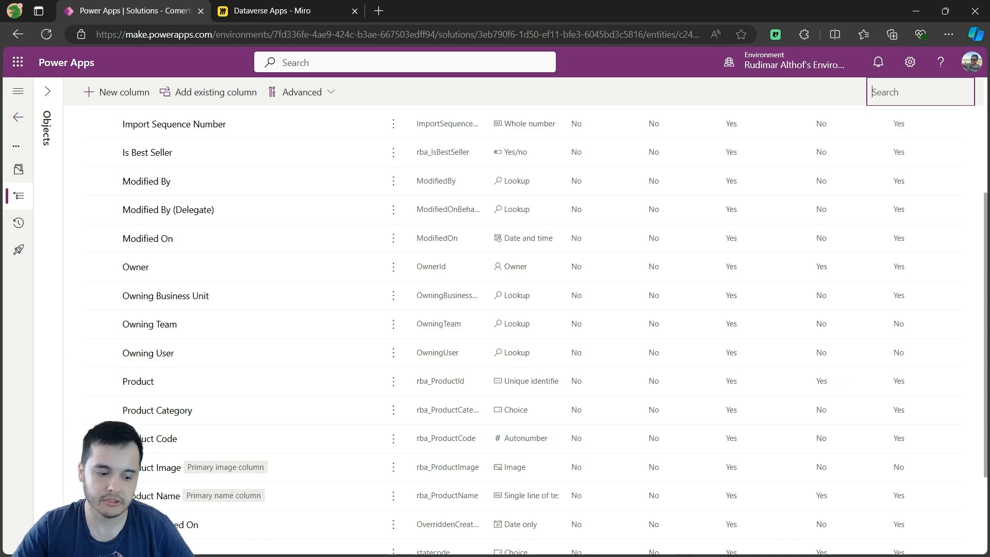
{"action": "type", "text": "rba"}
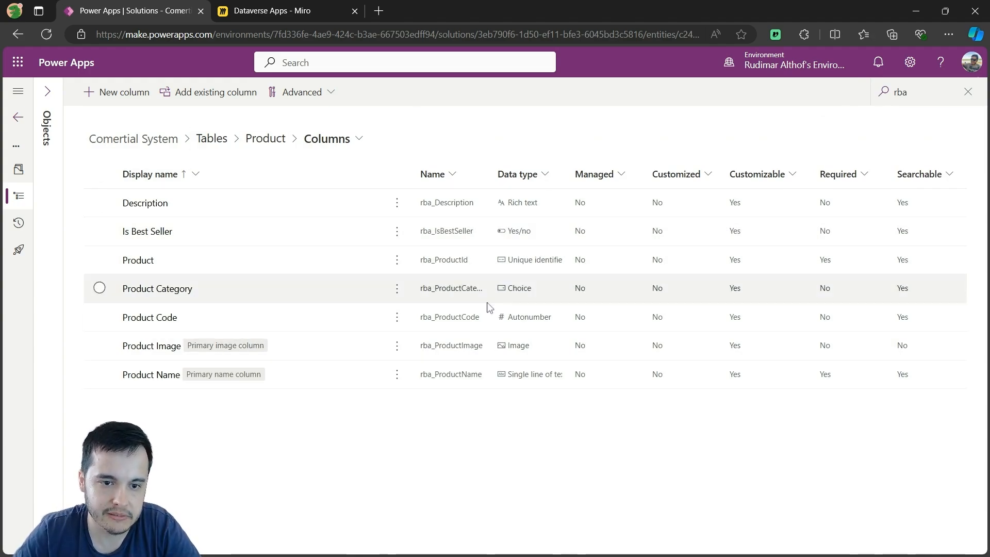
{"action": "left_click", "coordinate": [219, 260]}
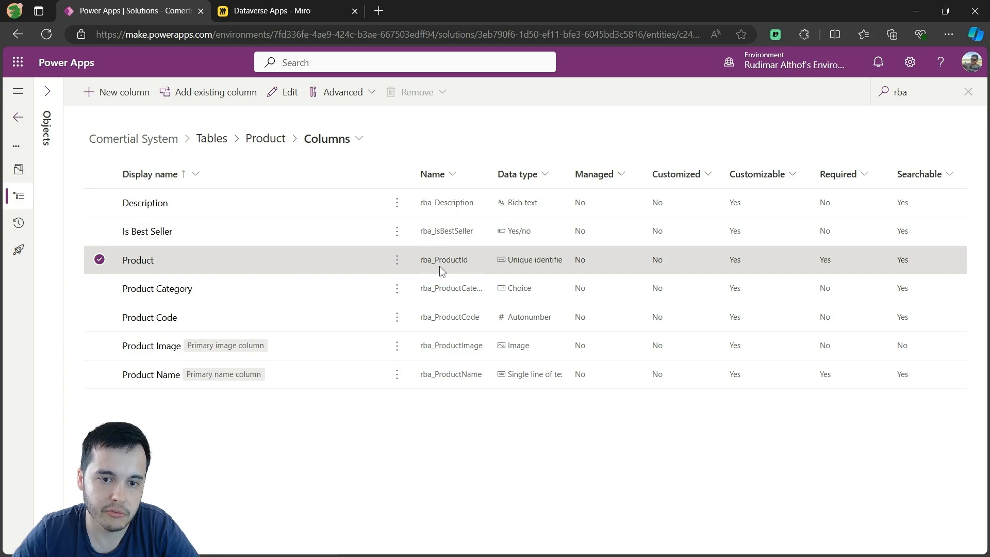
Return to the Product table's overview and bring its columns and data grid into view
{"action": "left_click", "coordinate": [264, 142]}
{"action": "scroll", "coordinate": [315, 338], "scroll_direction": "down", "scroll_amount": 2}
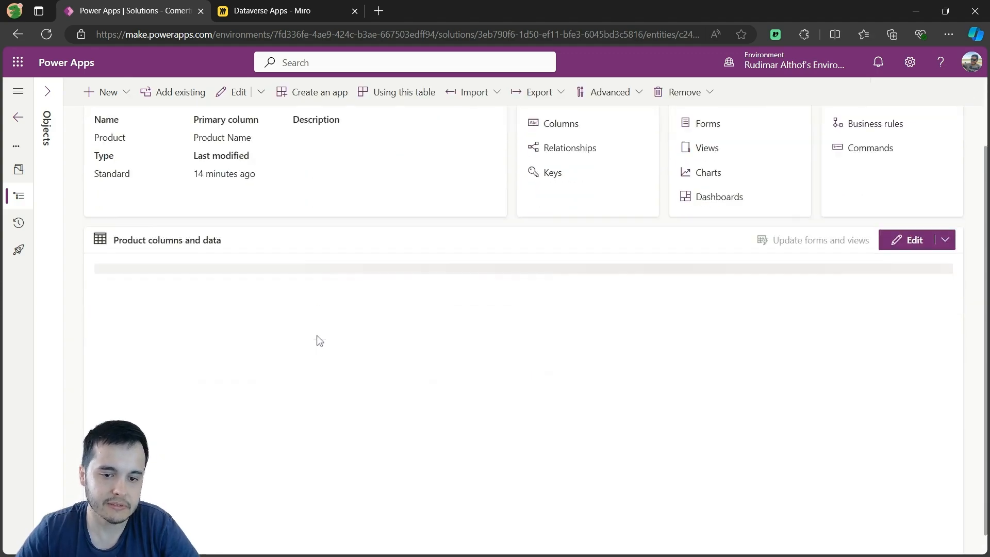
{"action": "scroll", "coordinate": [495, 343], "scroll_direction": "up", "scroll_amount": 1}
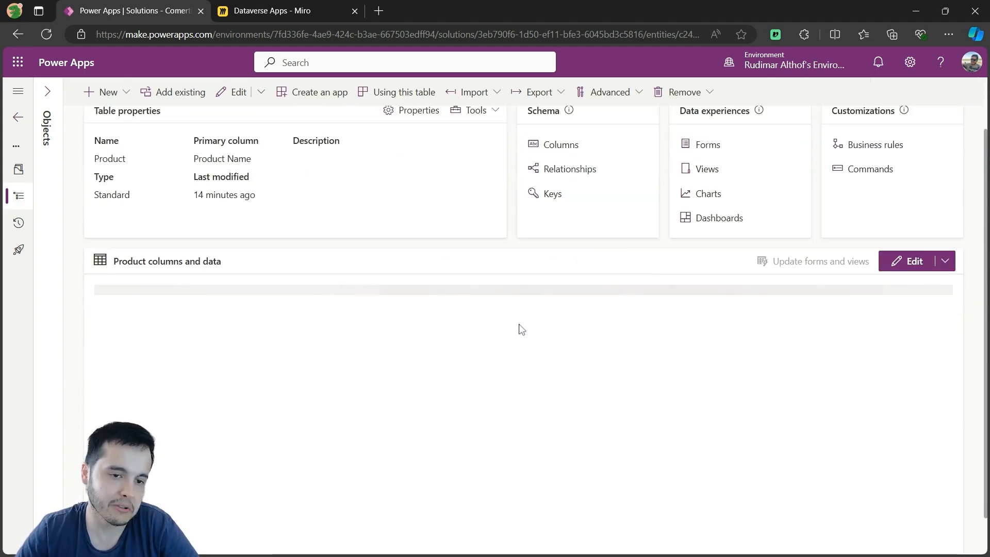
{"action": "scroll", "coordinate": [521, 329], "scroll_direction": "up", "scroll_amount": 1}
{"action": "scroll", "coordinate": [519, 328], "scroll_direction": "down", "scroll_amount": 2}
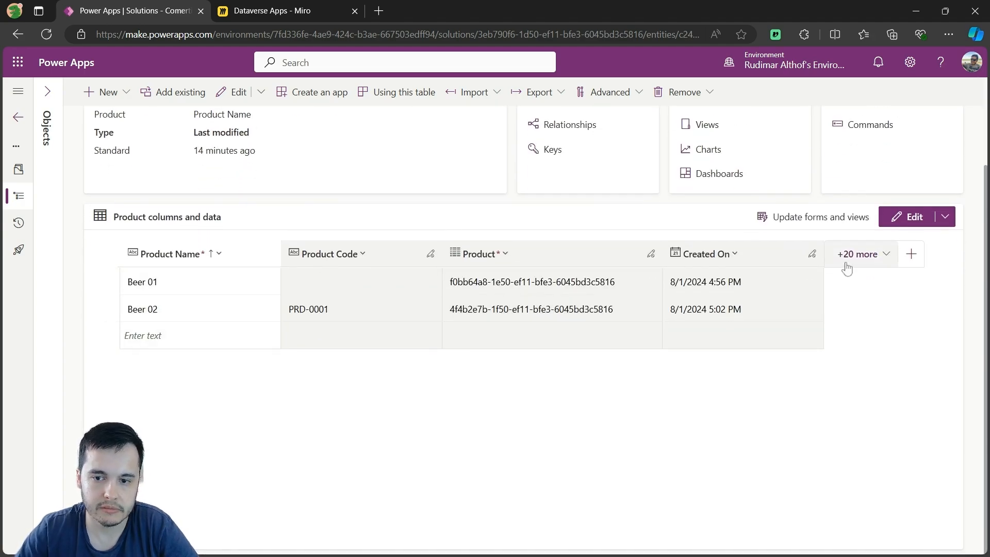
Show the existing Product Category, Product Image, Description and Is Best Seller columns in the Product data grid
{"action": "left_click", "coordinate": [845, 269]}
{"action": "scroll", "coordinate": [701, 390], "scroll_direction": "down", "scroll_amount": 2}
{"action": "scroll", "coordinate": [698, 395], "scroll_direction": "down", "scroll_amount": 3}
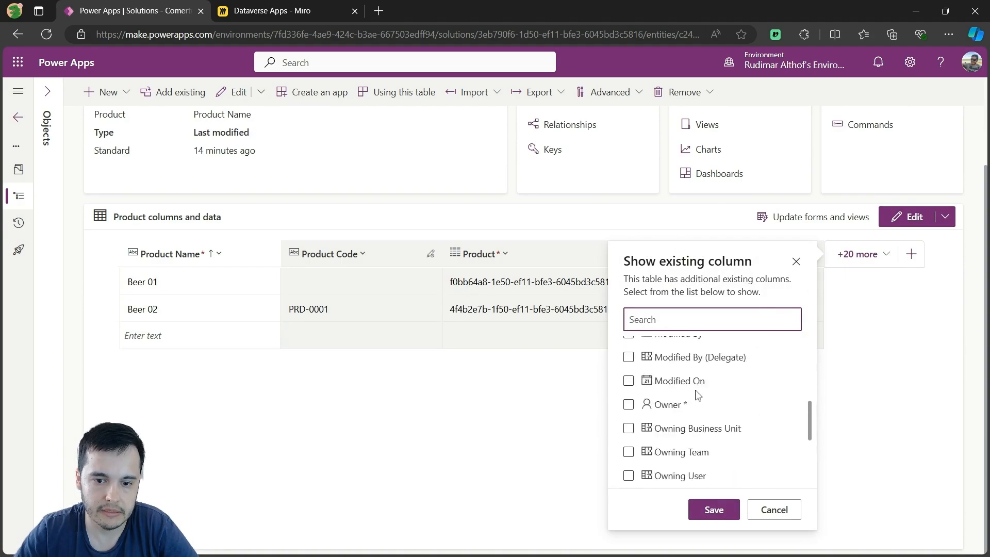
{"action": "scroll", "coordinate": [644, 371], "scroll_direction": "down", "scroll_amount": 2}
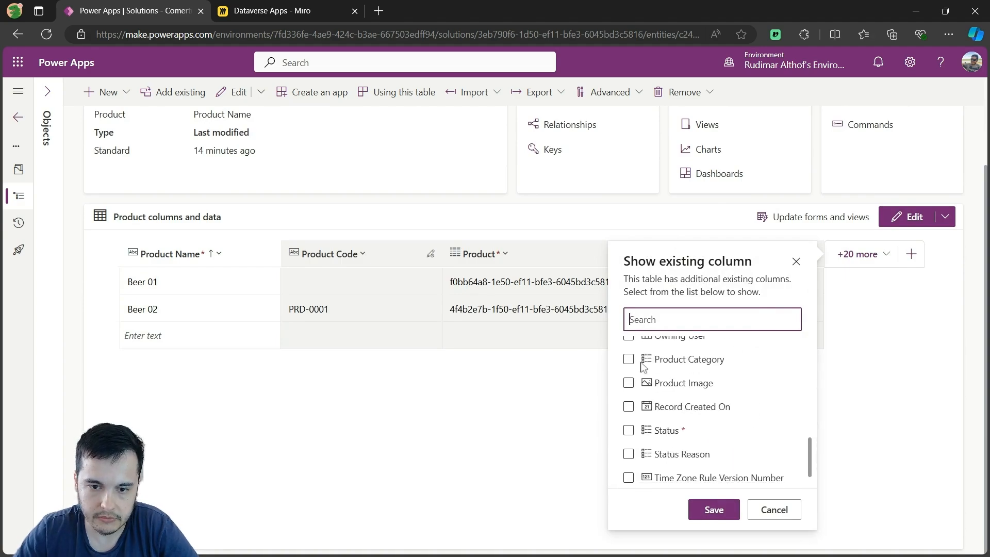
{"action": "left_click", "coordinate": [629, 358]}
{"action": "left_click", "coordinate": [629, 384]}
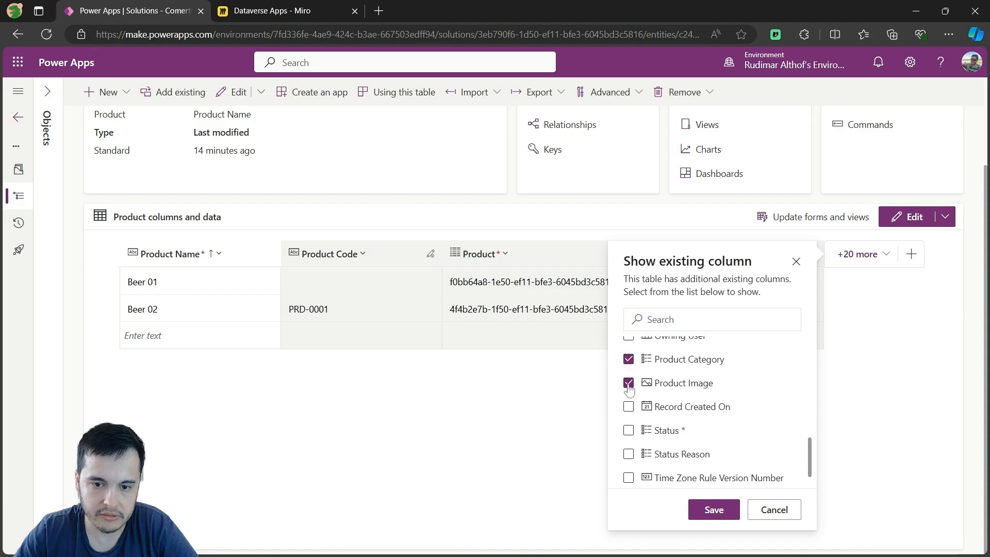
{"action": "scroll", "coordinate": [633, 427], "scroll_direction": "down", "scroll_amount": 1}
{"action": "scroll", "coordinate": [635, 427], "scroll_direction": "up", "scroll_amount": 5}
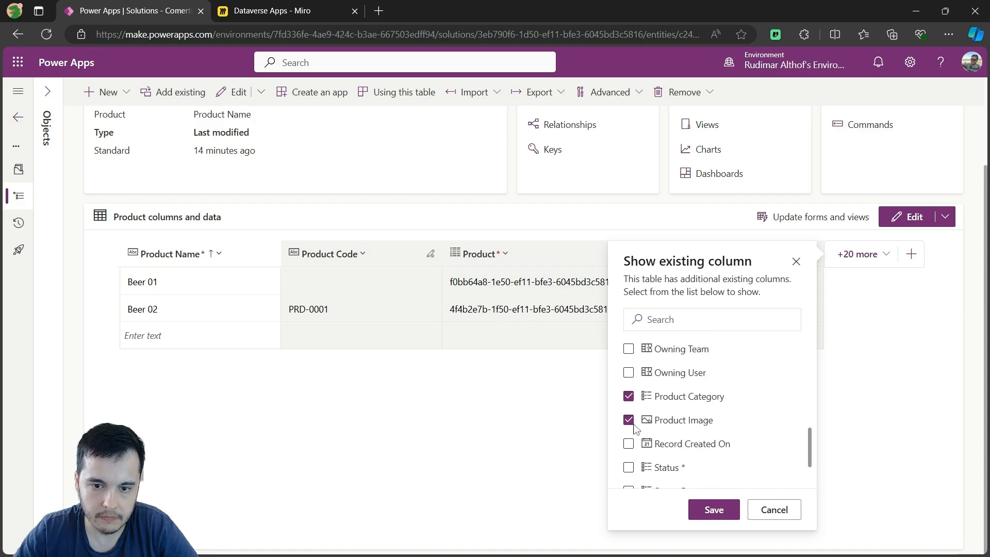
{"action": "left_click", "coordinate": [628, 448]}
{"action": "scroll", "coordinate": [670, 413], "scroll_direction": "up", "scroll_amount": 5}
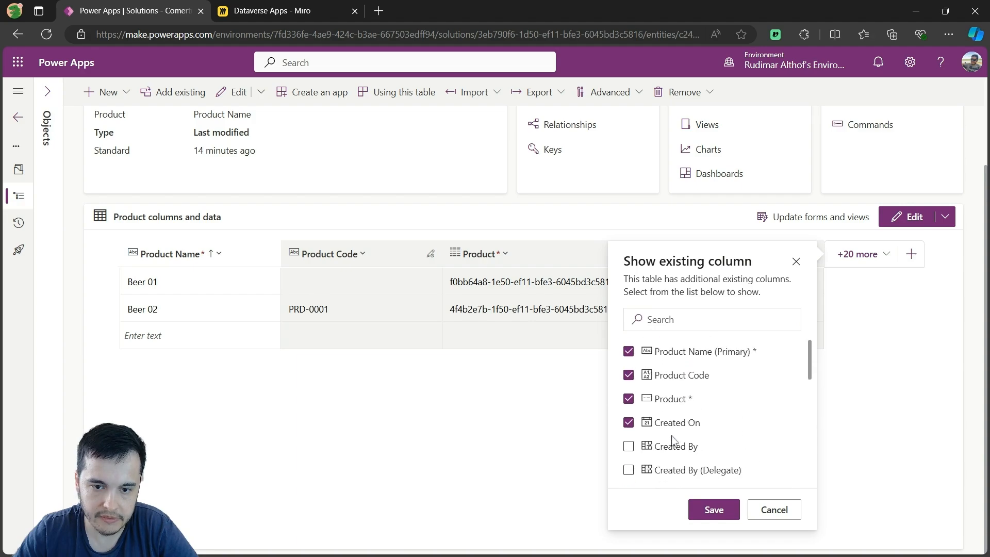
{"action": "left_click", "coordinate": [713, 509]}
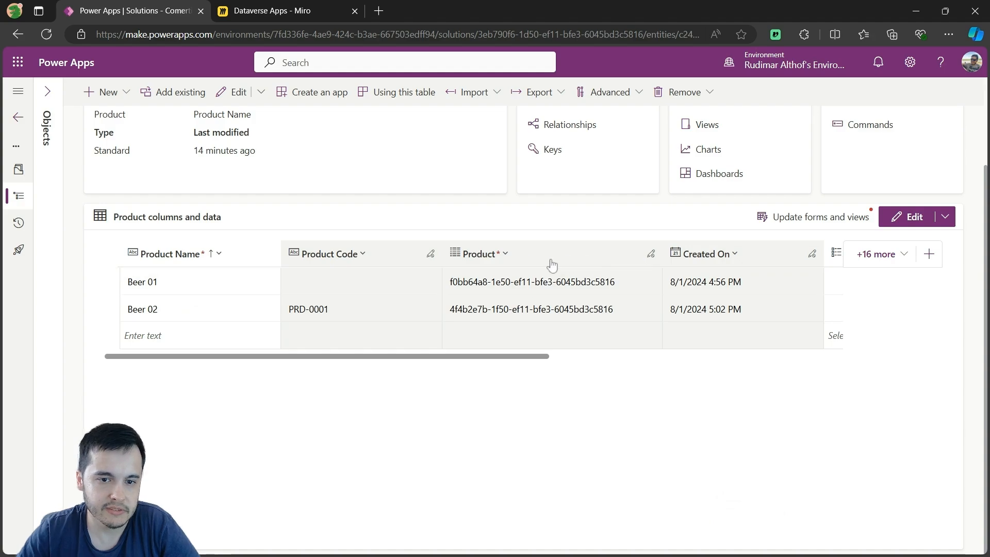
Hide the Product and Created On columns from the data grid and widen the Product Category column to show its full name
{"action": "left_click", "coordinate": [495, 256]}
{"action": "left_click", "coordinate": [492, 302]}
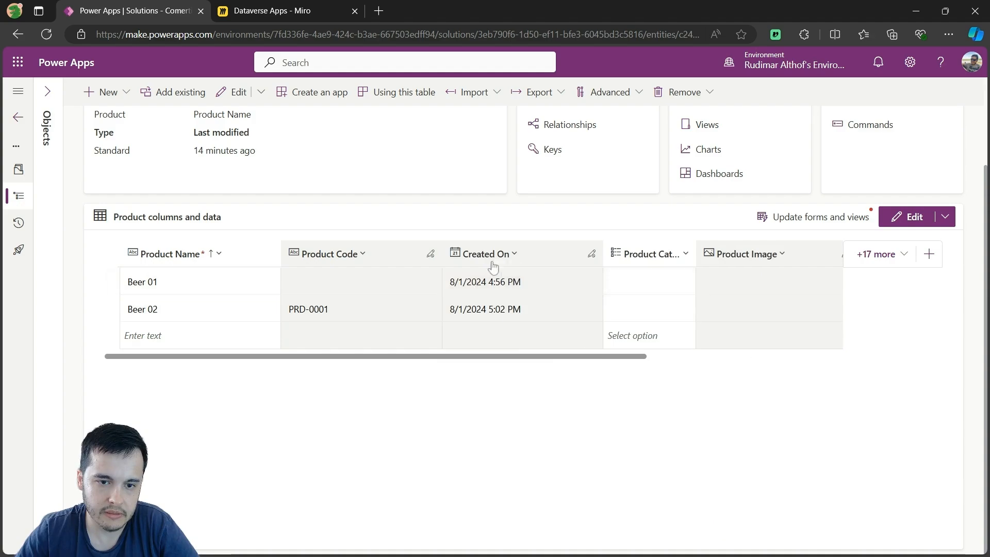
{"action": "scroll", "coordinate": [575, 360], "scroll_direction": "right", "scroll_amount": 5}
{"action": "scroll", "coordinate": [588, 369], "scroll_direction": "left", "scroll_amount": 5}
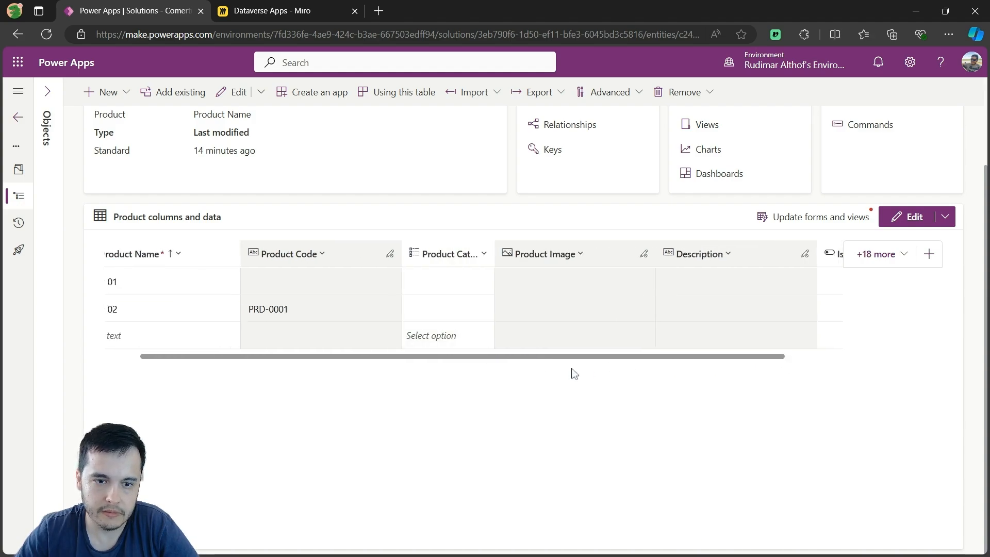
{"action": "left_click_drag", "start_coordinate": [540, 254], "coordinate": [577, 254]}
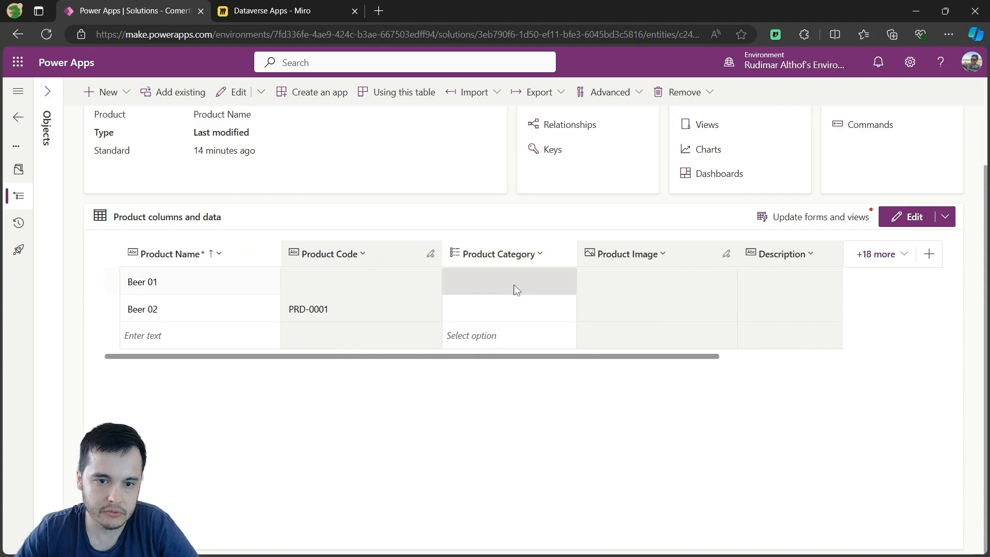
Set the Product Category of both the Beer 01 and Beer 02 records to Beer
{"action": "left_click", "coordinate": [508, 284]}
{"action": "left_click", "coordinate": [508, 282]}
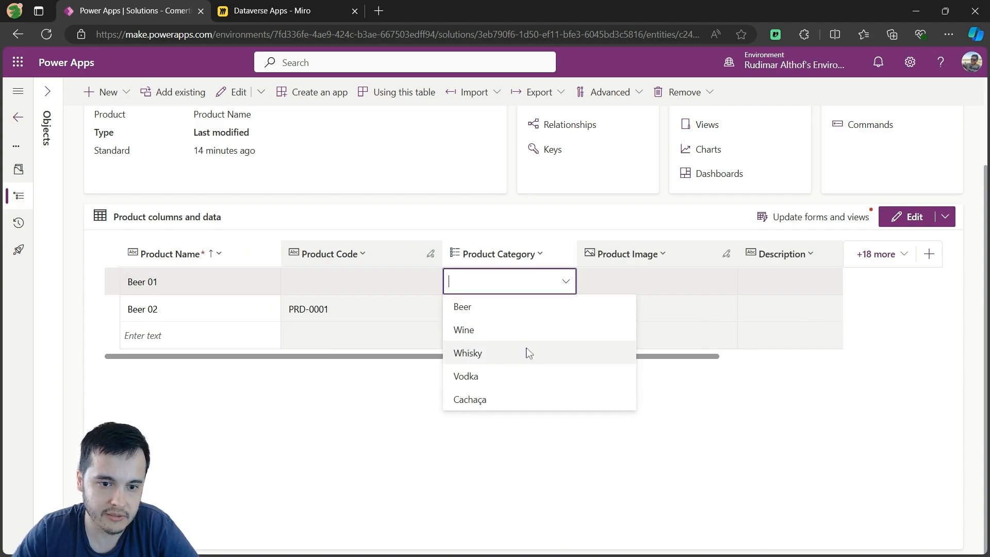
{"action": "left_click", "coordinate": [485, 309]}
{"action": "left_click", "coordinate": [484, 311]}
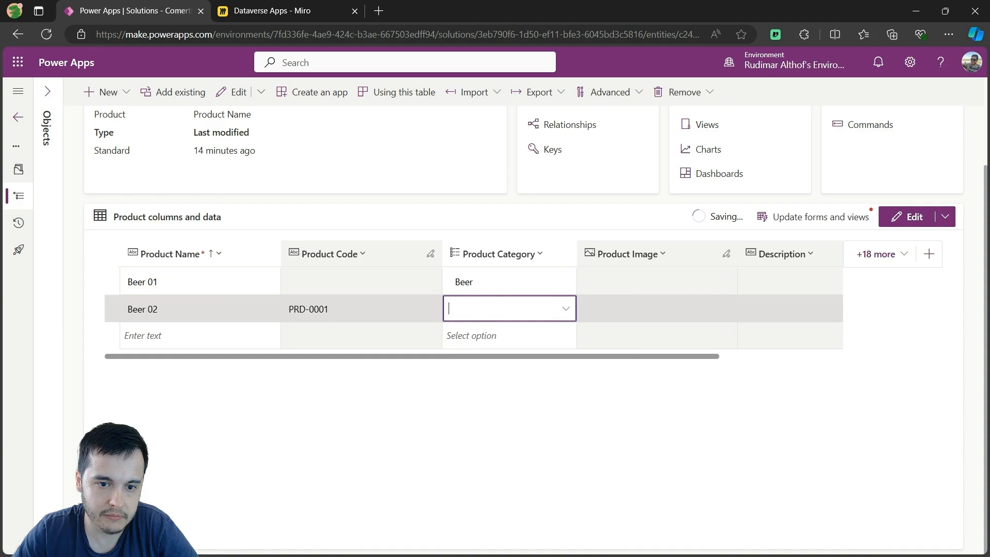
{"action": "left_click", "coordinate": [487, 314]}
{"action": "left_click", "coordinate": [501, 333]}
Check the Product Image cell of the Beer 01 record and the options available for the Description column
{"action": "left_click", "coordinate": [634, 286]}
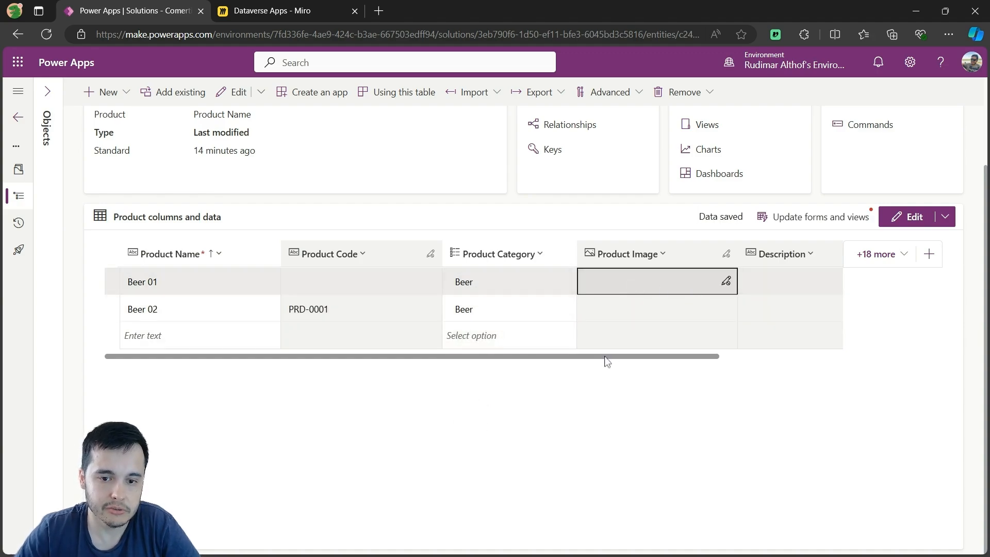
{"action": "scroll", "coordinate": [606, 361], "scroll_direction": "right", "scroll_amount": 3}
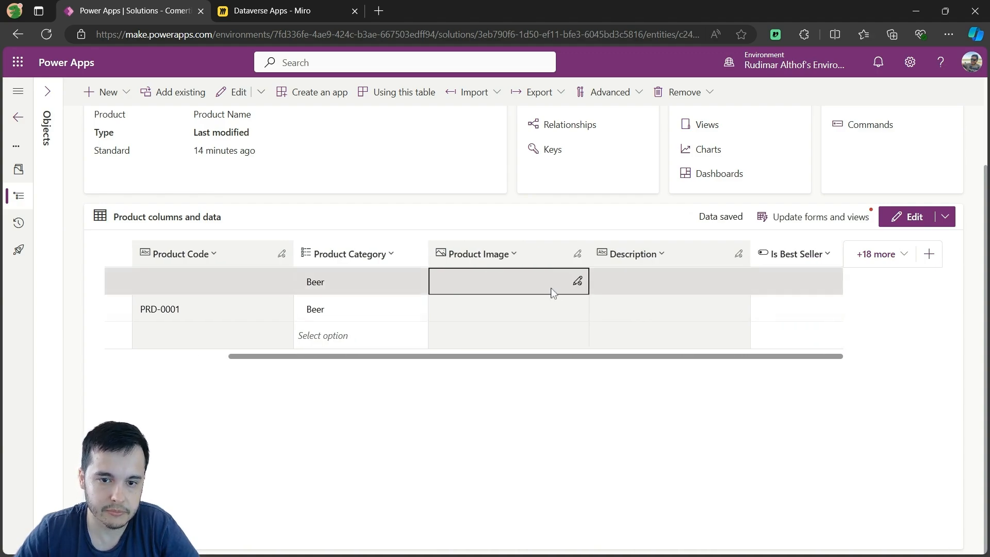
{"action": "left_click", "coordinate": [659, 256]}
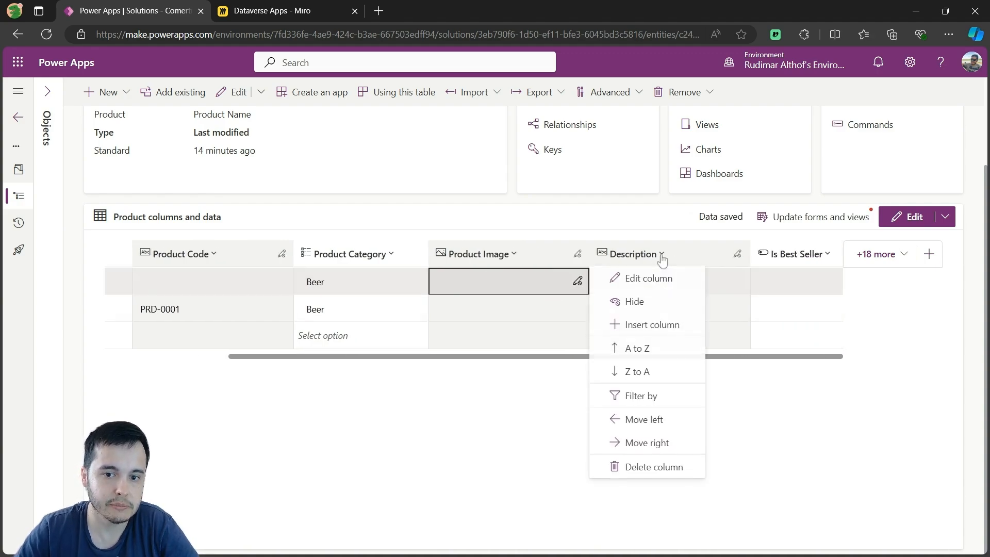
{"action": "left_click", "coordinate": [699, 236]}
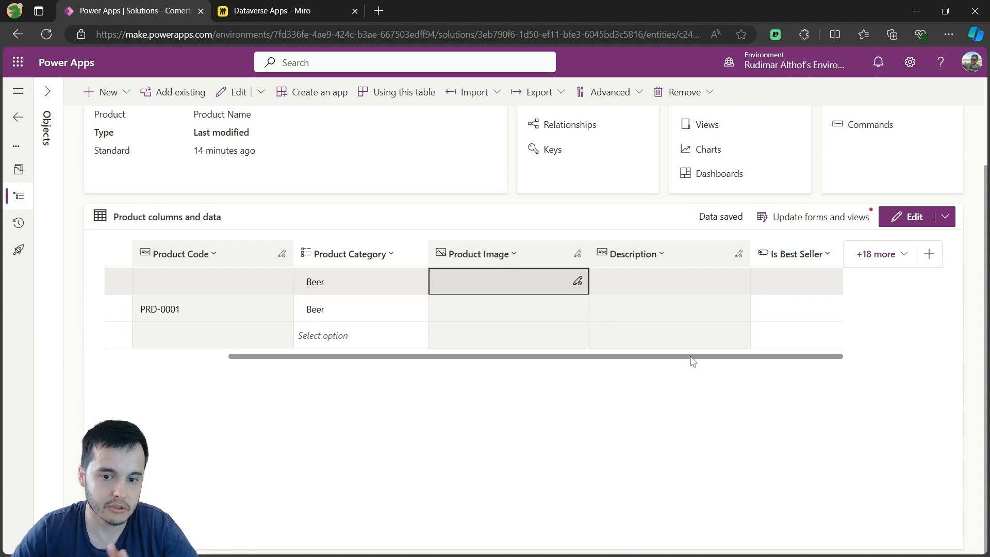
Set Is Best Seller to Yes for the Beer 01 record and to No for the Beer 02 record
{"action": "left_click", "coordinate": [819, 284]}
{"action": "left_click", "coordinate": [772, 282]}
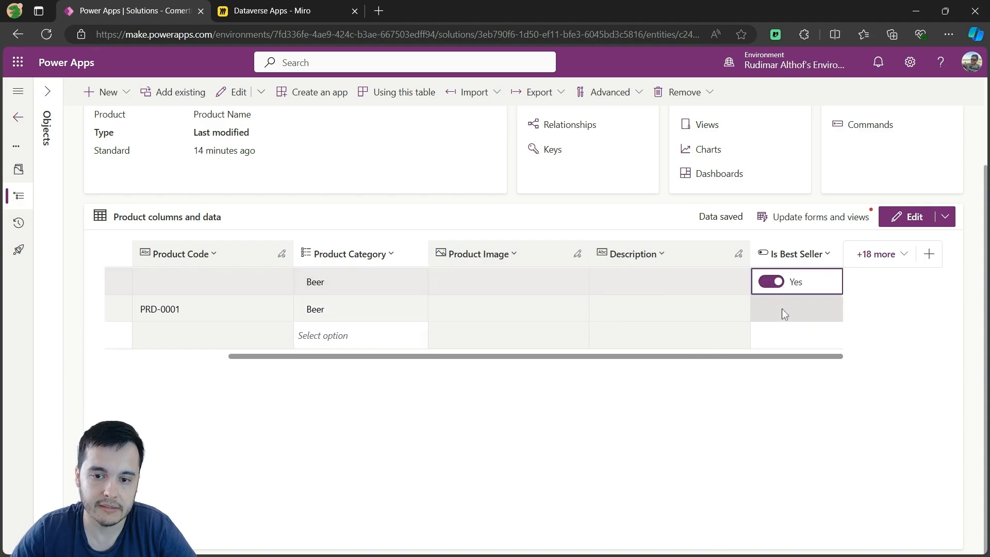
{"action": "left_click", "coordinate": [782, 309]}
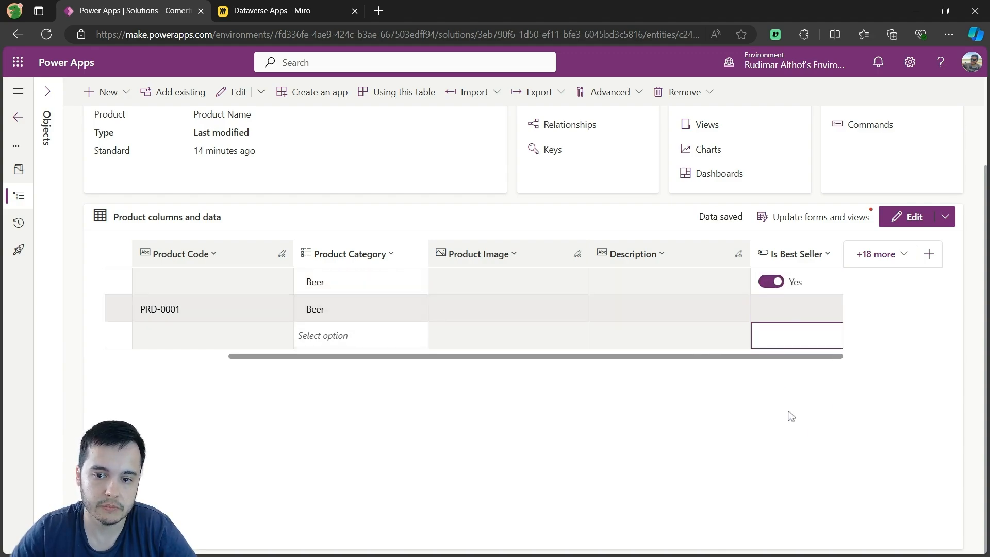
{"action": "left_click", "coordinate": [810, 342]}
{"action": "left_click", "coordinate": [796, 313]}
{"action": "left_click", "coordinate": [773, 311]}
{"action": "left_click", "coordinate": [774, 310]}
{"action": "left_click", "coordinate": [776, 346]}
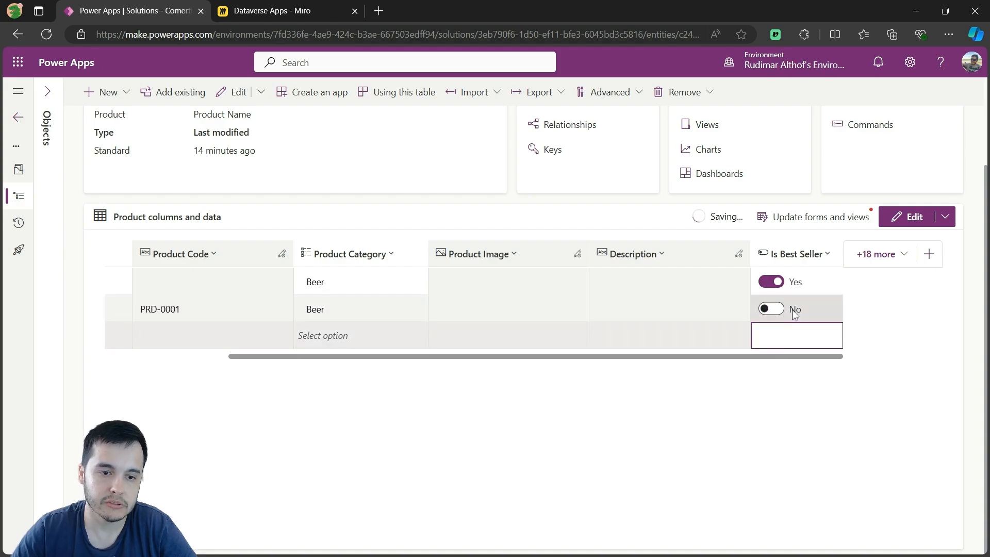
{"action": "left_click_drag", "start_coordinate": [732, 357], "coordinate": [691, 354]}
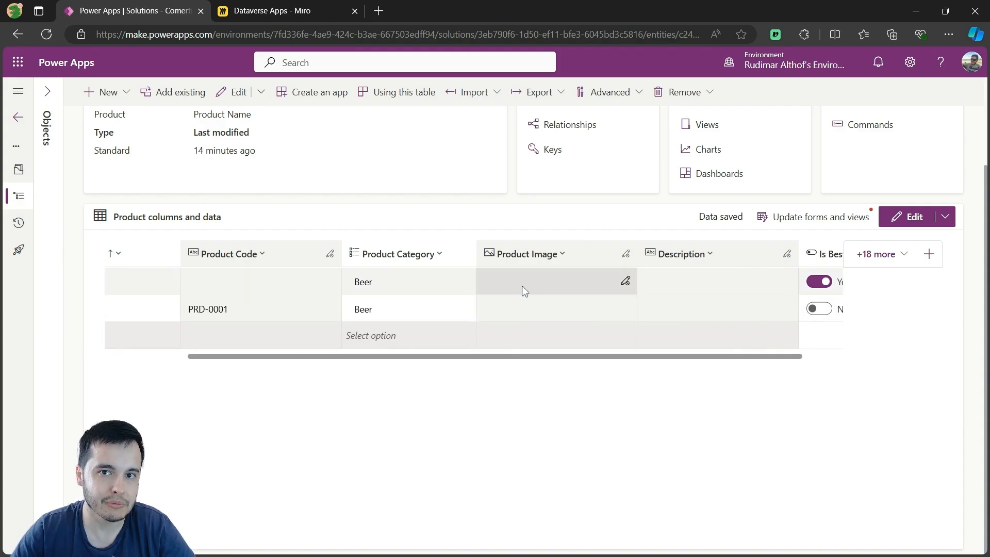
{"action": "left_click_drag", "start_coordinate": [582, 358], "coordinate": [750, 354]}
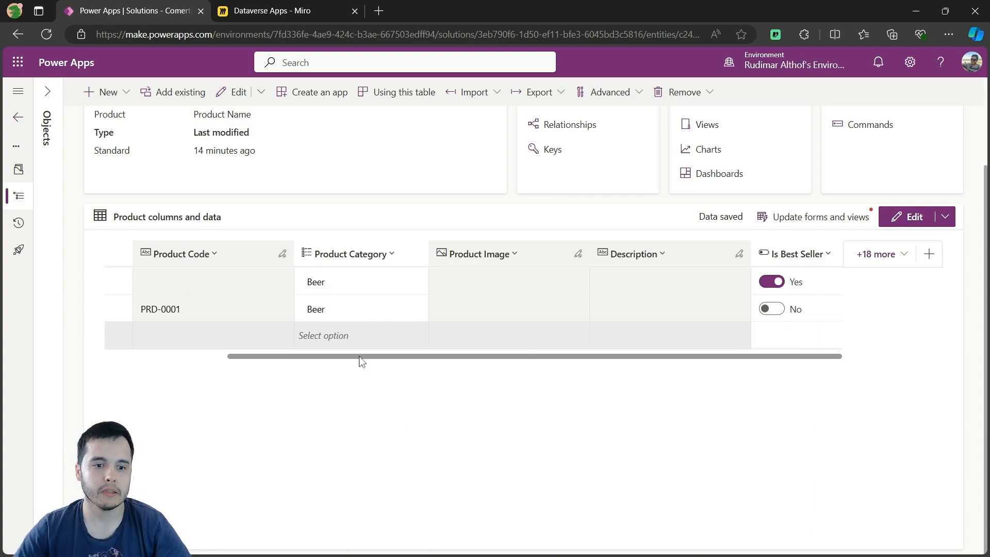
{"action": "left_click_drag", "start_coordinate": [359, 356], "coordinate": [200, 365]}
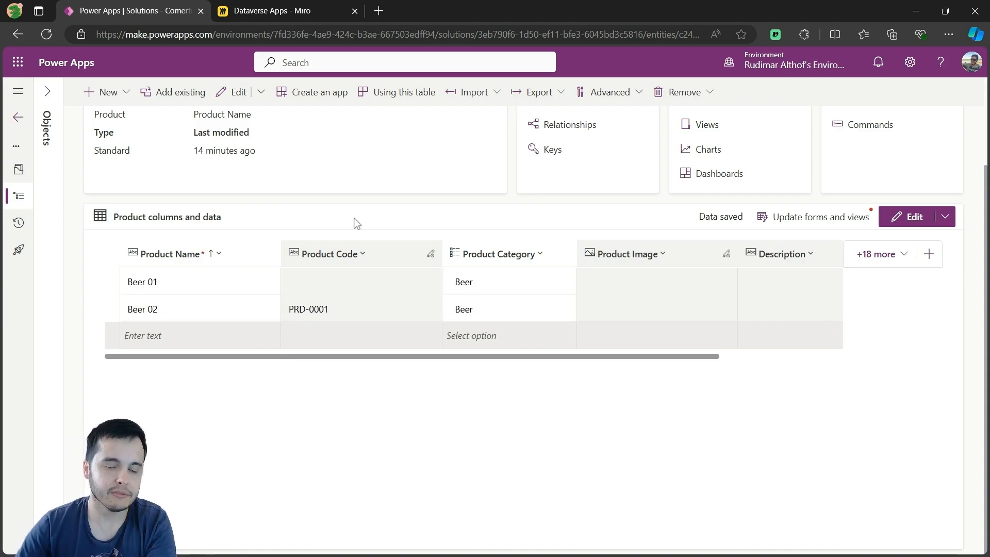
{"action": "scroll", "coordinate": [356, 222], "scroll_direction": "up", "scroll_amount": 2}
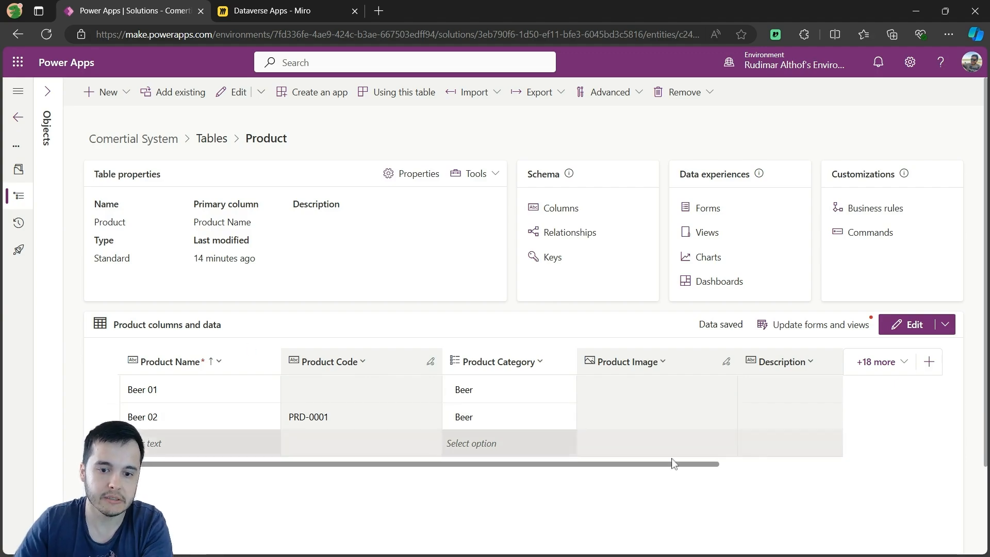
{"action": "left_click_drag", "start_coordinate": [666, 464], "coordinate": [760, 464]}
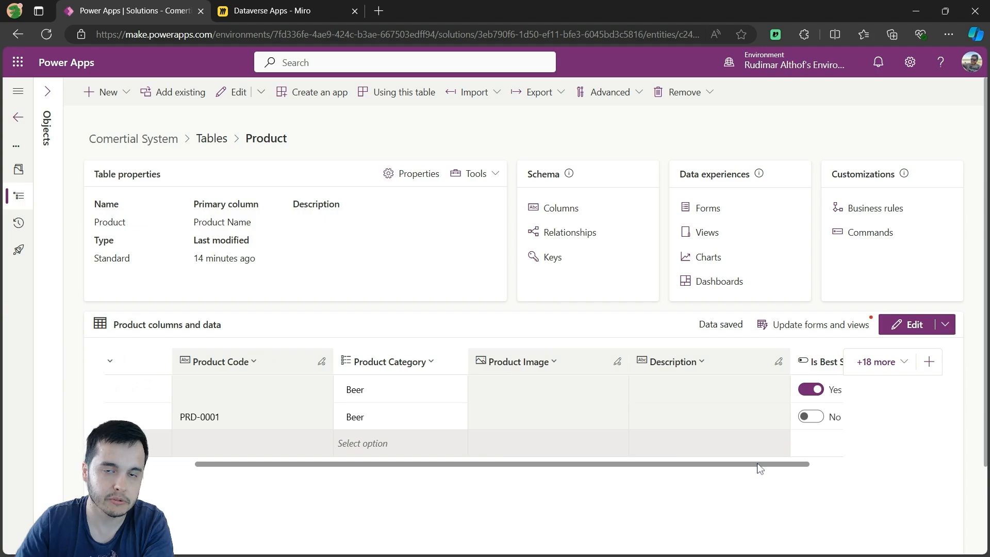